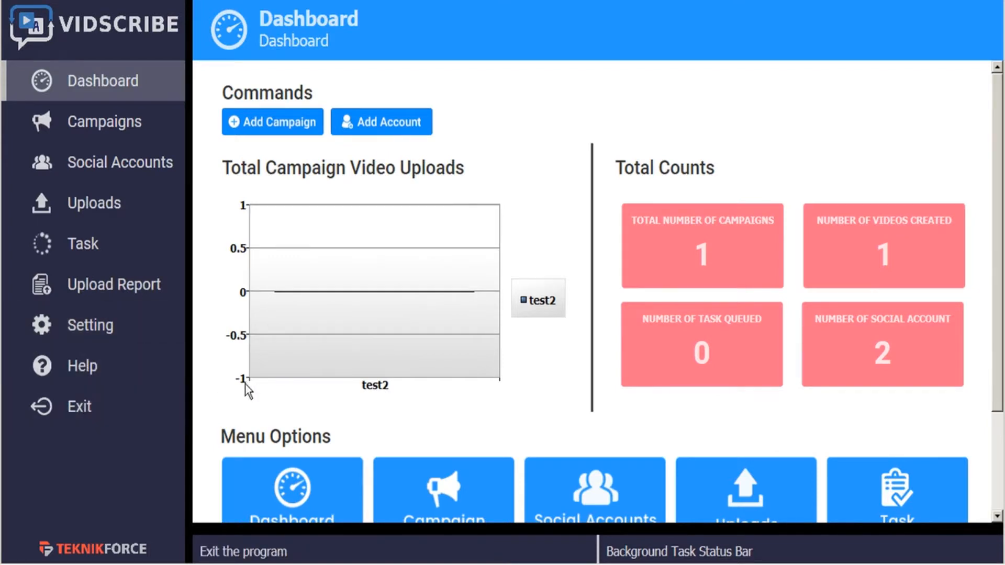
# - Open the sample text translation area and delete the French translation below the English sentence
pyautogui.scroll(-3, 242, 387)
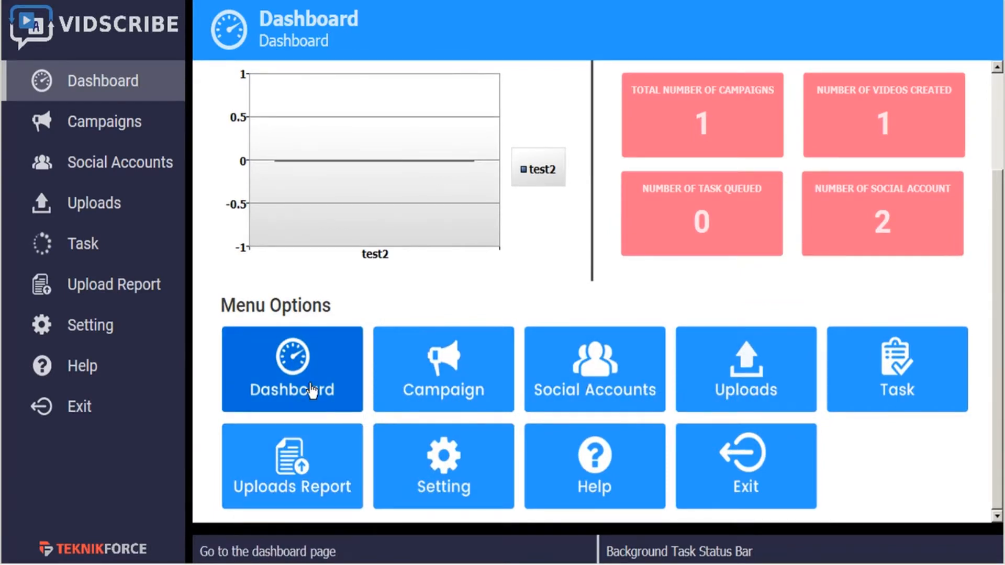
pyautogui.click(364, 530)
pyautogui.doubleClick(385, 465)
pyautogui.click(385, 465)
pyautogui.doubleClick(385, 466)
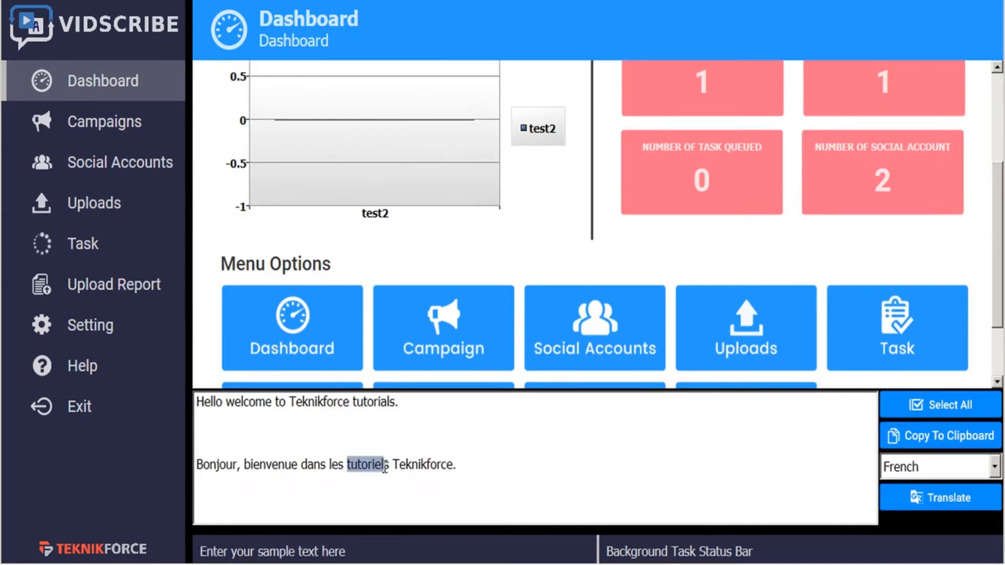
pyautogui.moveTo(475, 473); pyautogui.dragTo(469, 419)
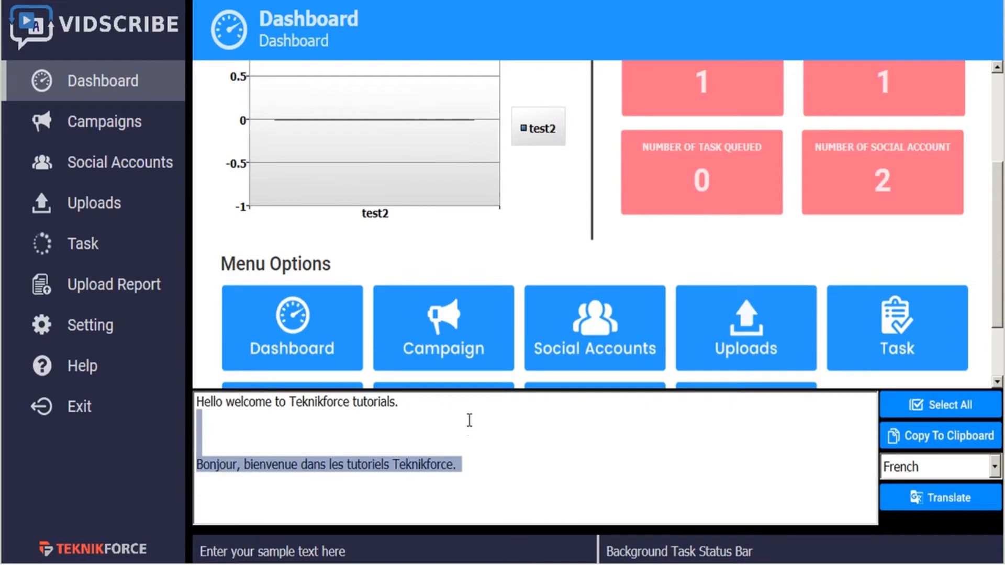
pyautogui.press('BackSpace')
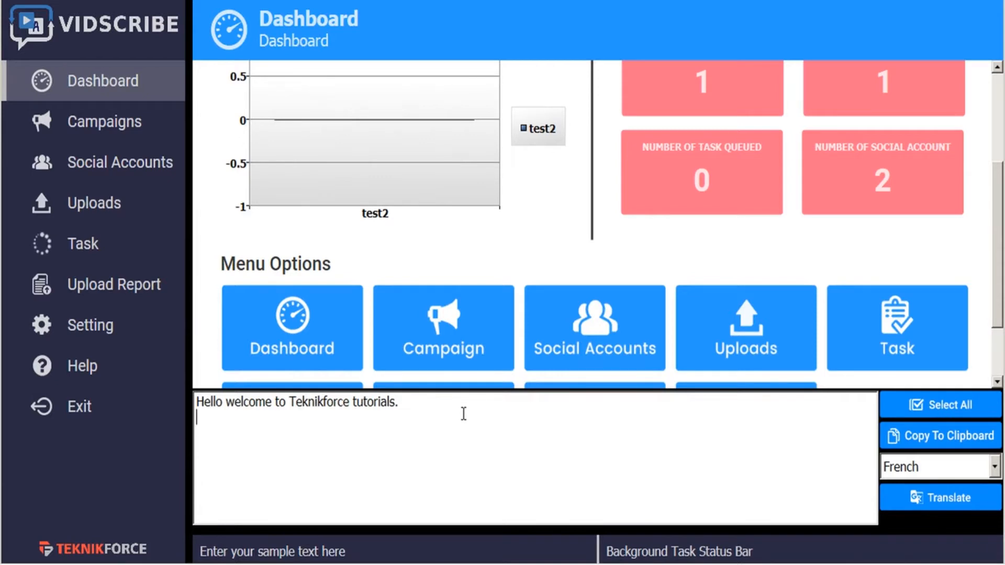
# - Translate the English welcome sentence into Hindi and close the translation area
pyautogui.click(947, 469)
pyautogui.click(895, 373)
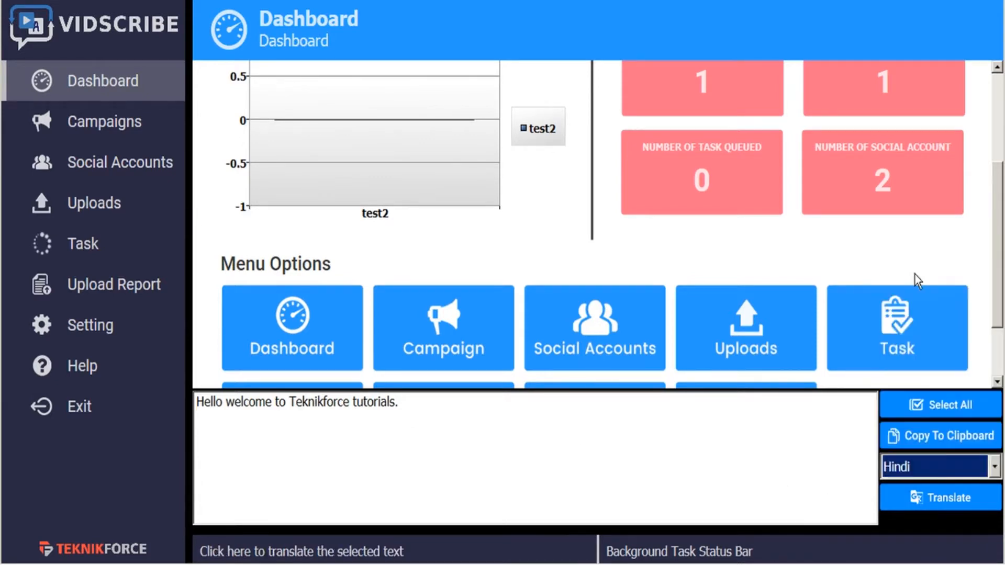
pyautogui.click(917, 500)
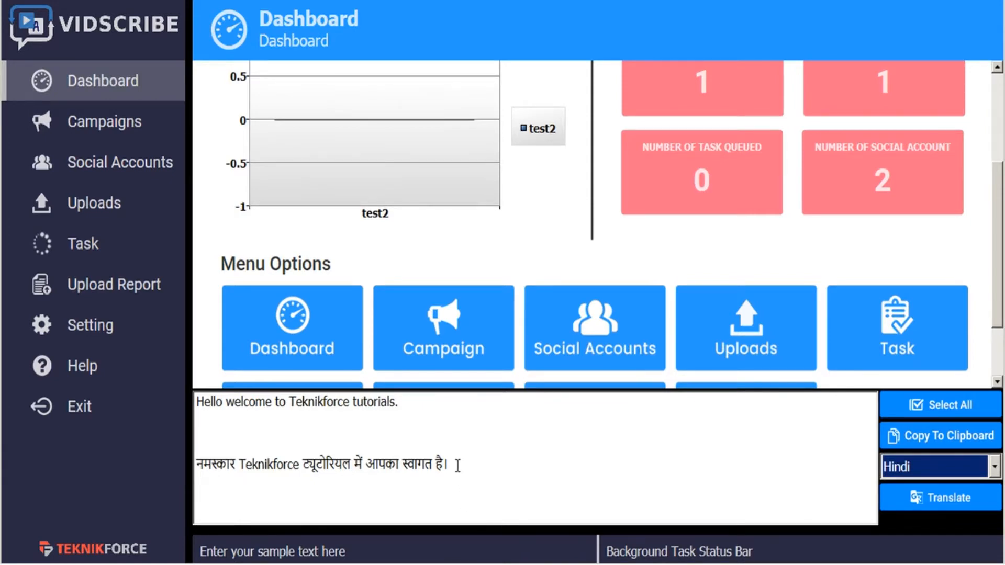
pyautogui.click(458, 537)
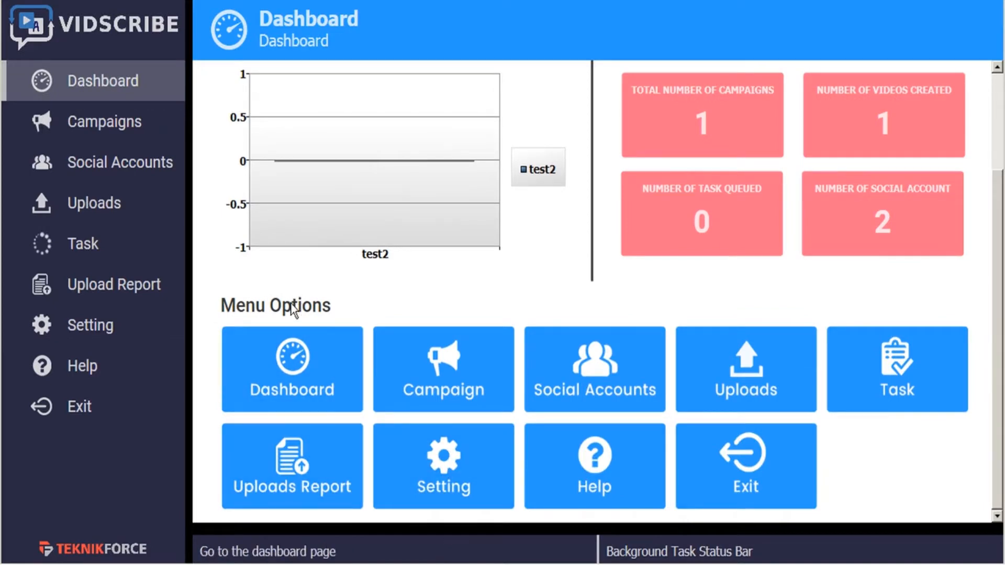
pyautogui.scroll(3, 290, 312)
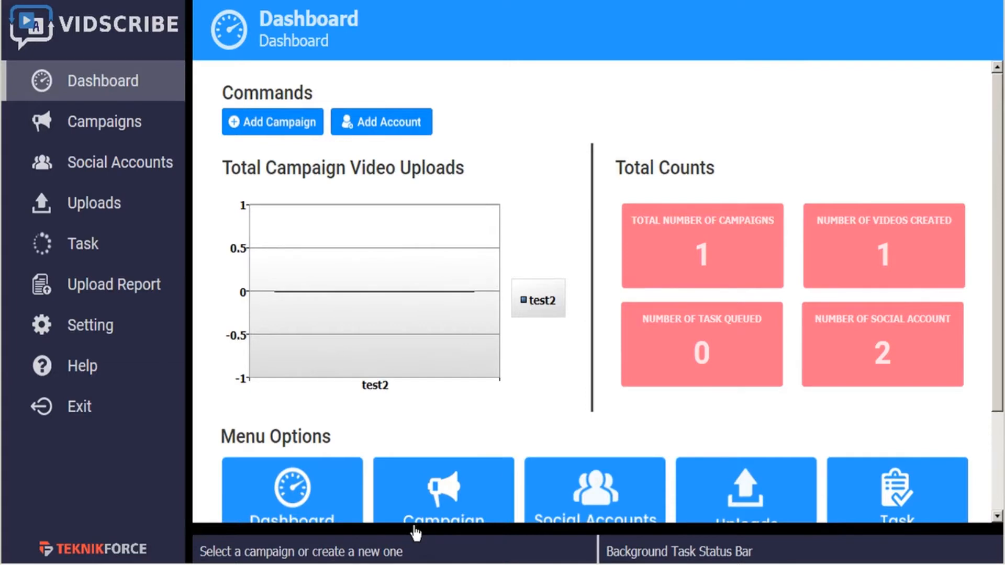
# - Open the application settings and check the available subtitle background colors
pyautogui.click(94, 330)
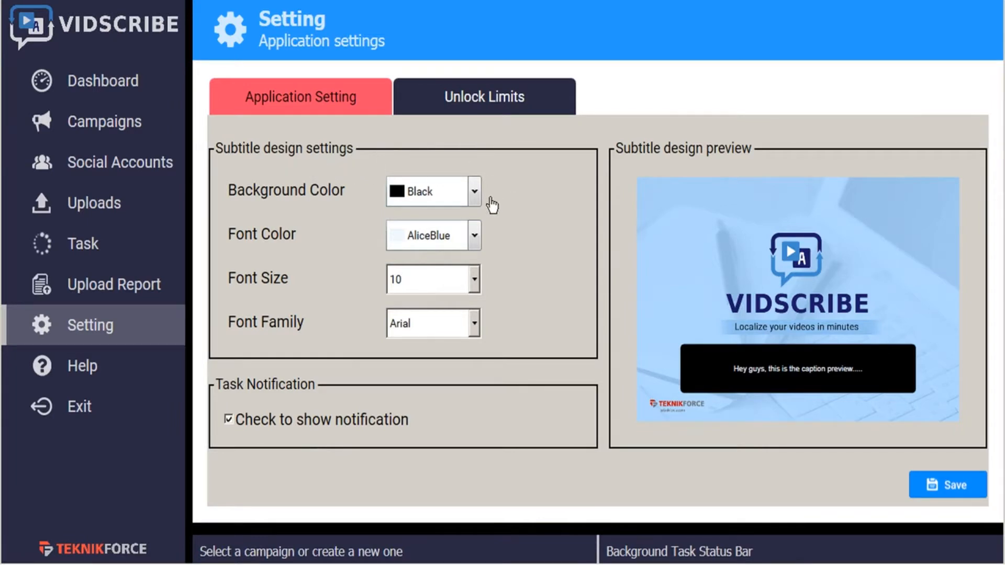
pyautogui.click(475, 193)
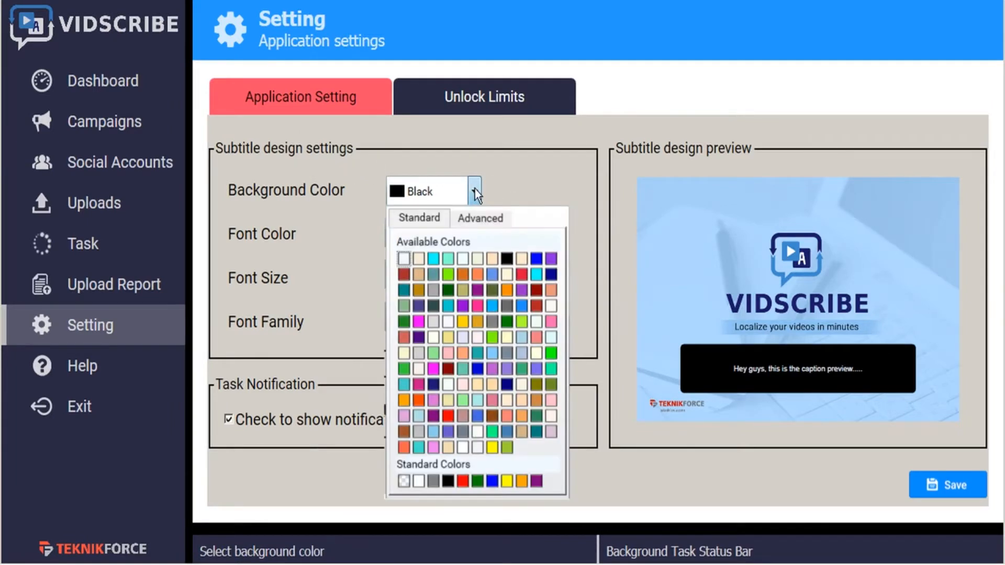
pyautogui.click(475, 189)
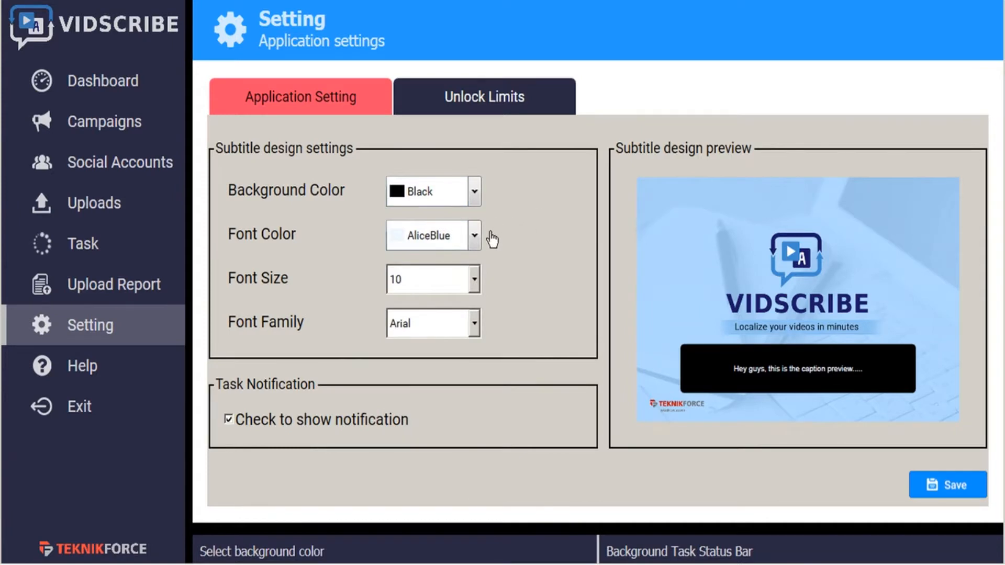
# - Try a subtitle font size of 14 and review the font families, keeping Arial
pyautogui.click(474, 280)
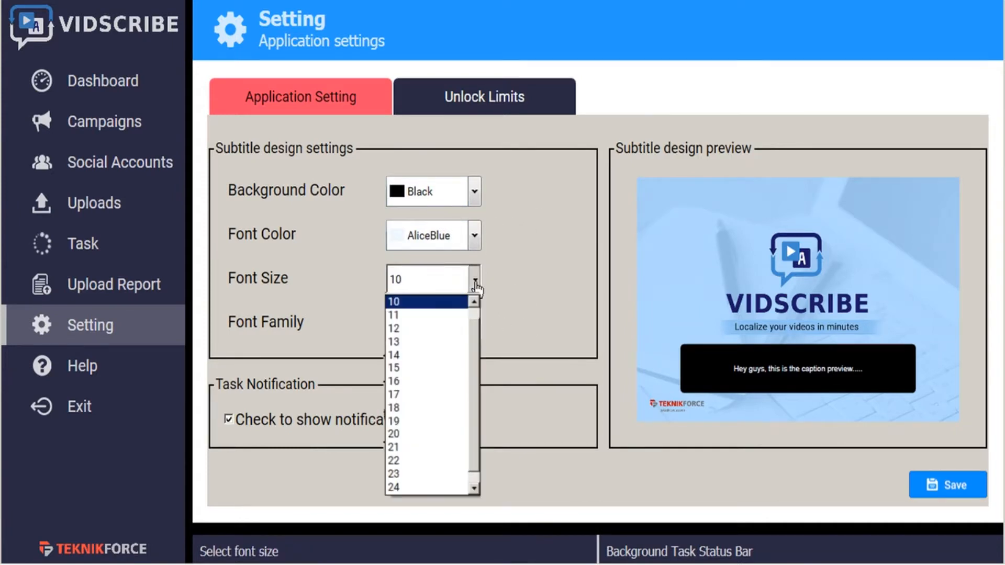
pyautogui.click(426, 356)
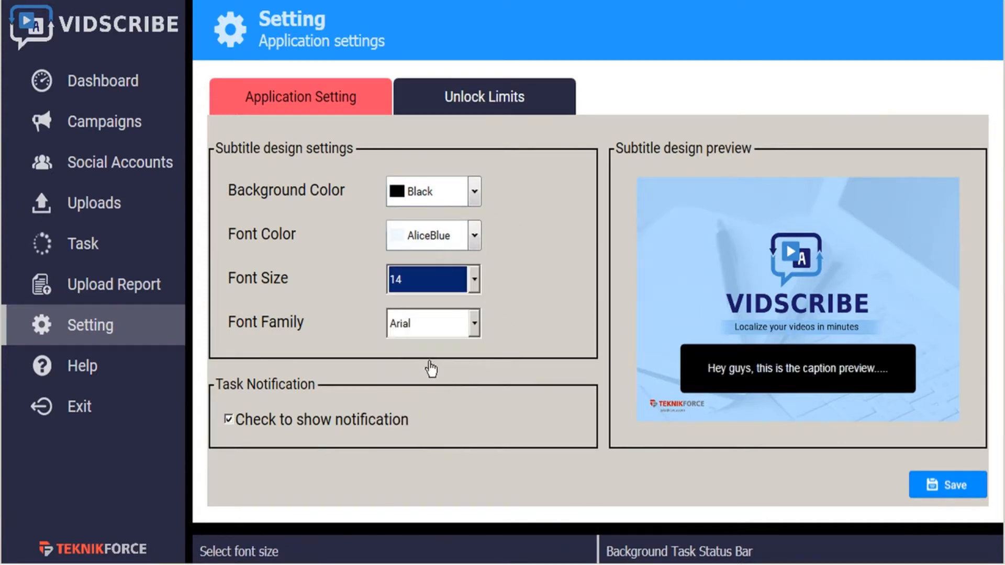
pyautogui.click(474, 325)
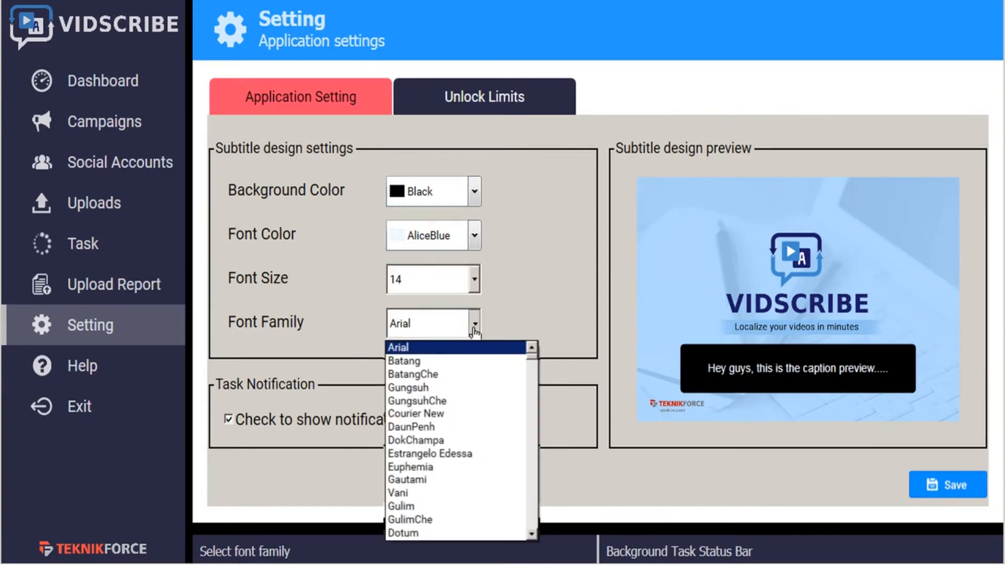
pyautogui.click(506, 324)
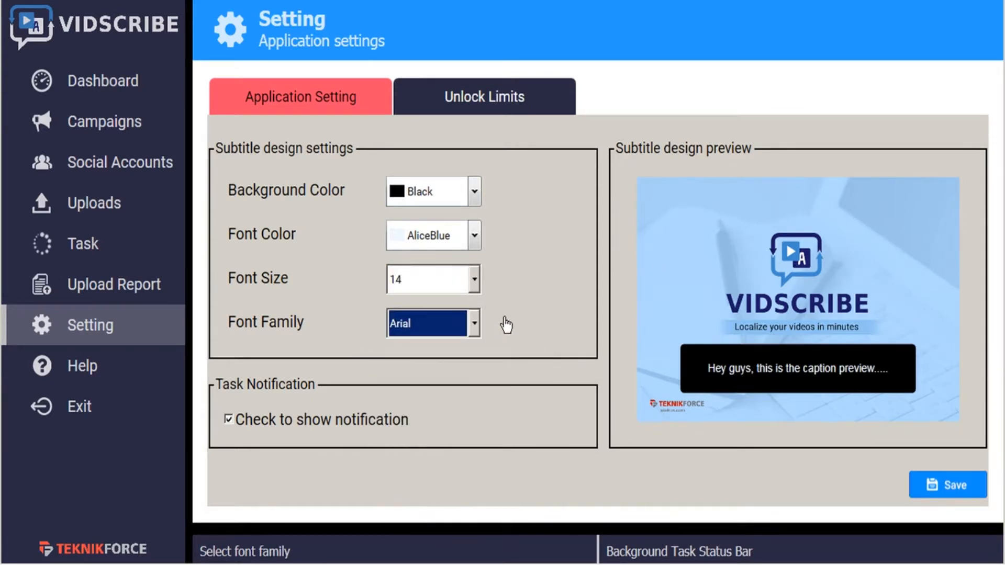
pyautogui.click(504, 319)
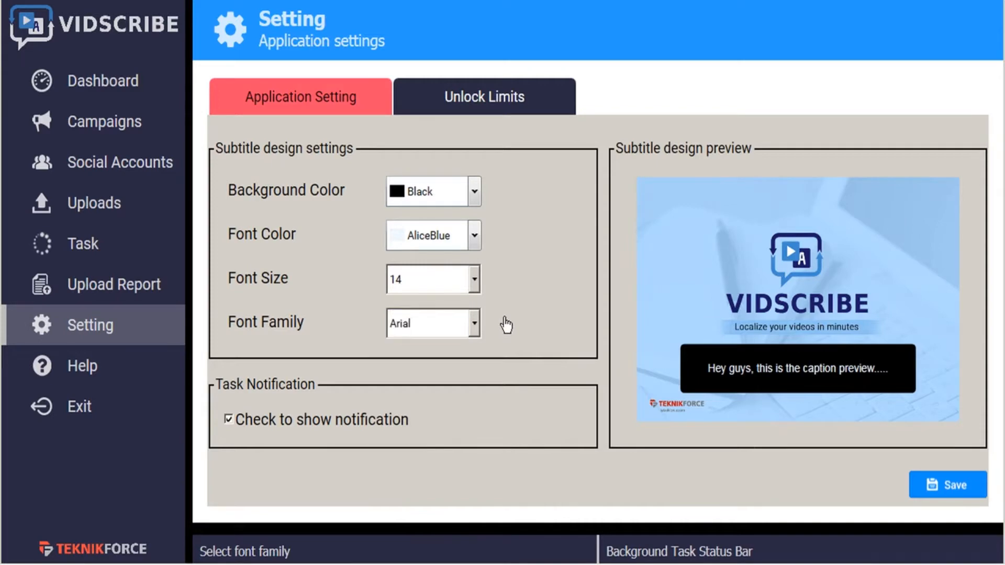
# - Set the subtitle font size to 12 and save the application settings
pyautogui.click(474, 283)
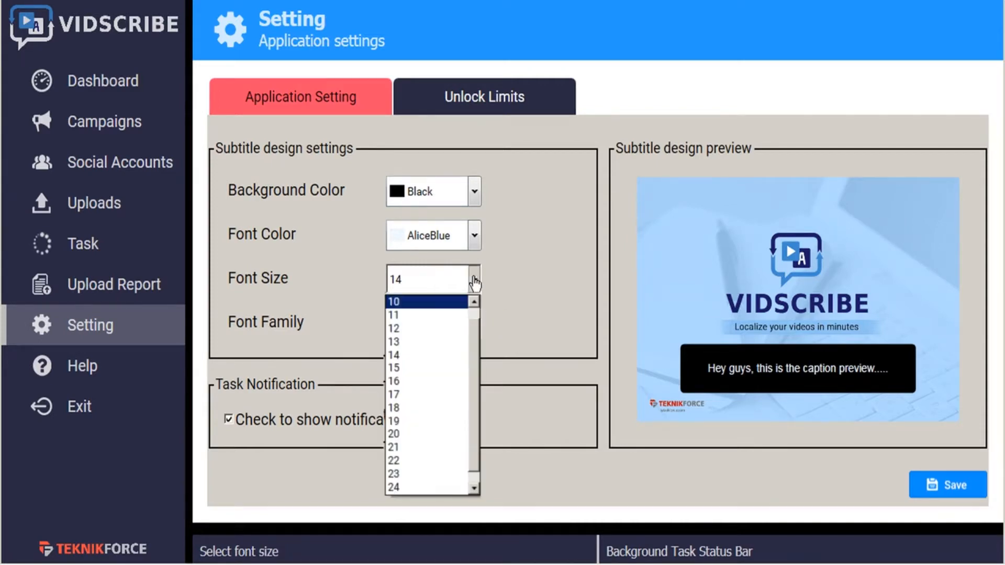
pyautogui.click(448, 321)
pyautogui.click(539, 294)
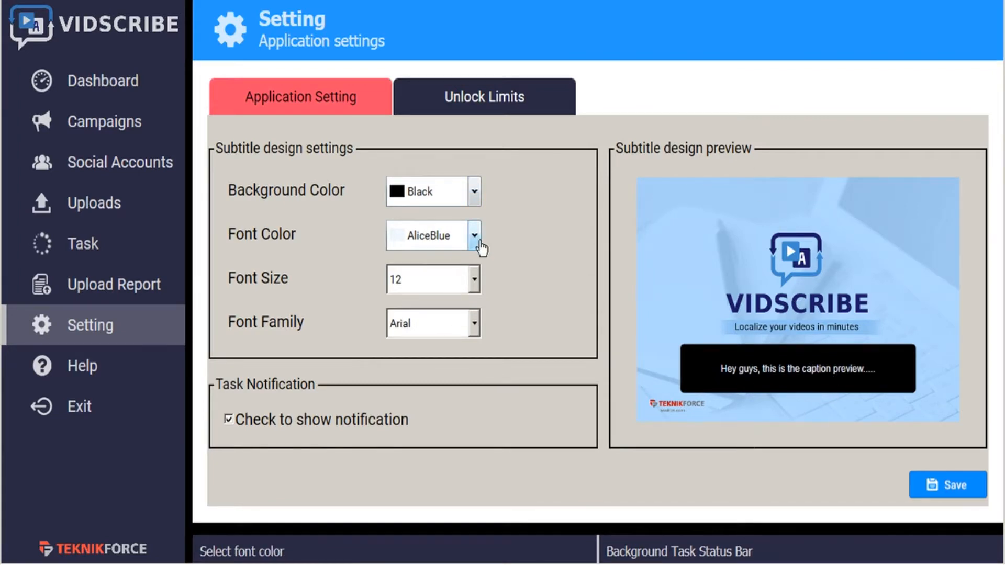
pyautogui.click(964, 492)
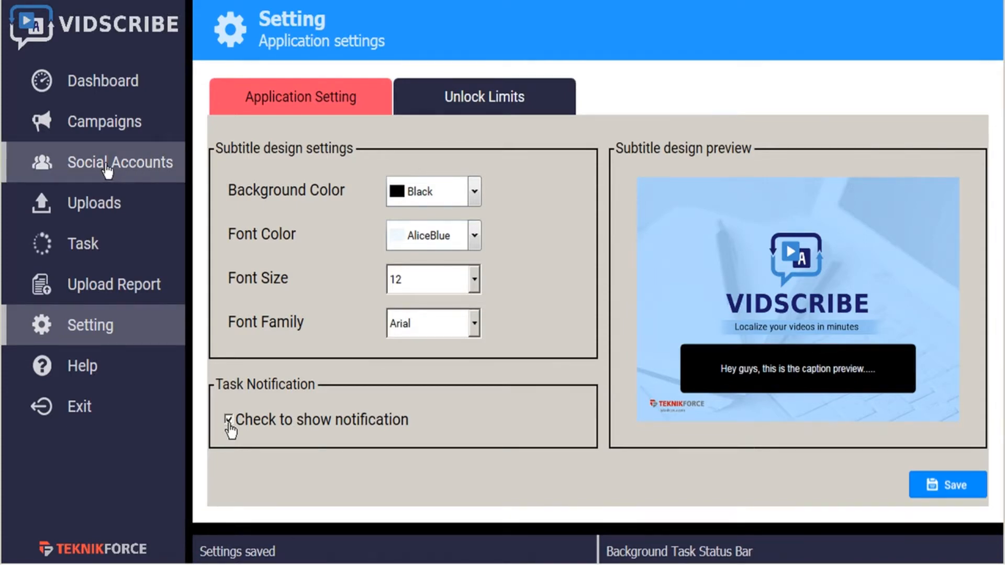
# - Open the social accounts page and view the Google sign-in for adding a YouTube account, closing it without signing in
pyautogui.click(133, 168)
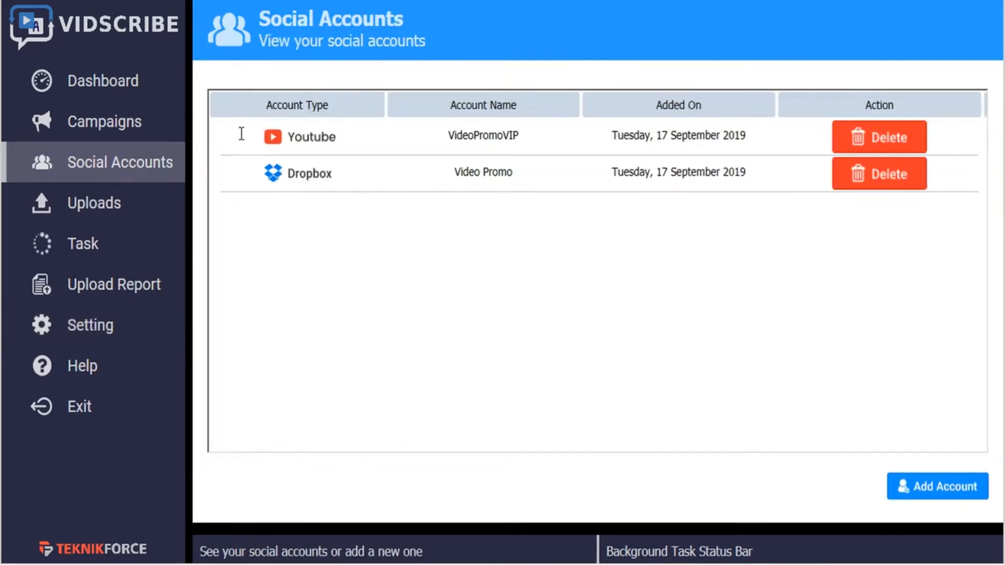
pyautogui.click(940, 495)
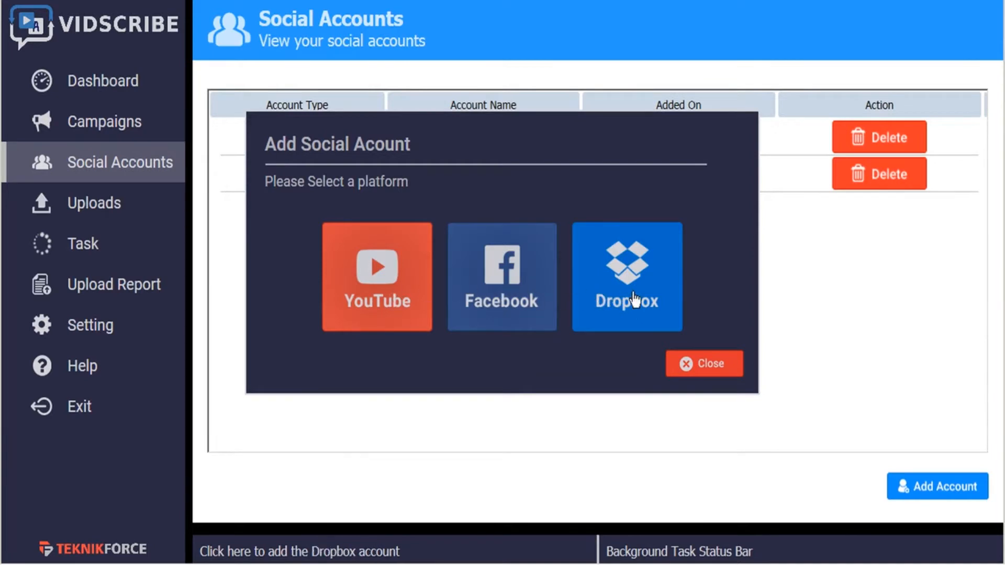
pyautogui.click(376, 289)
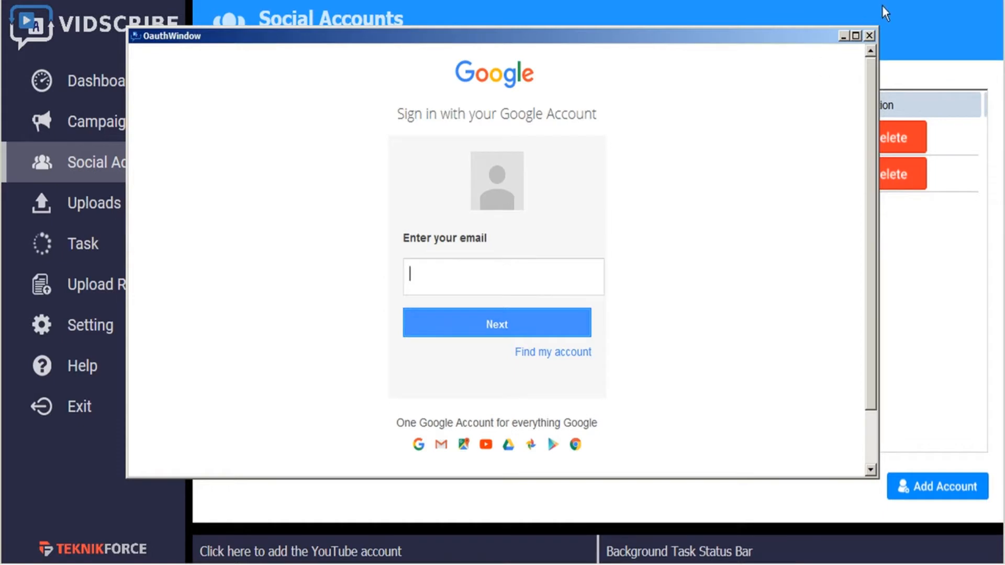
pyautogui.click(869, 35)
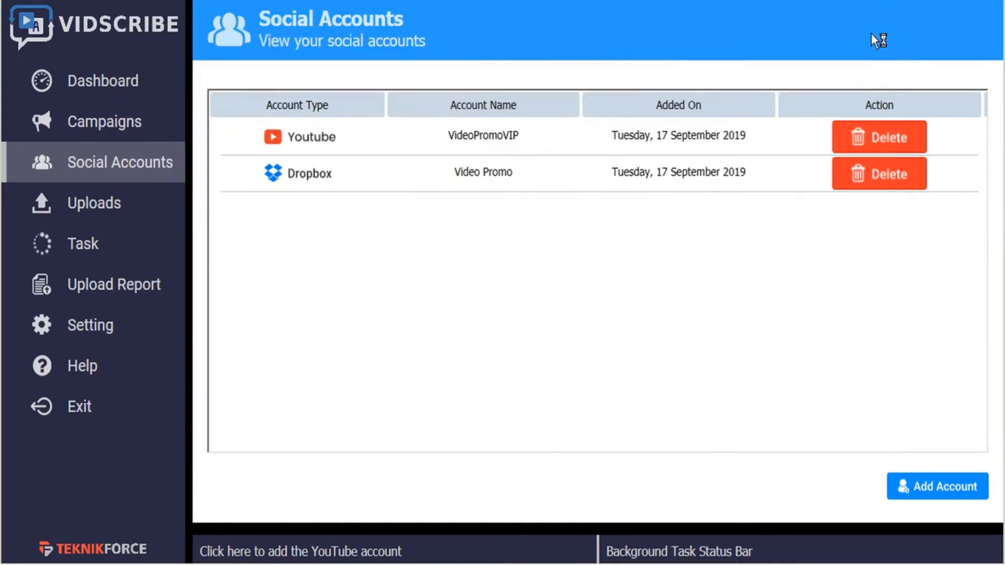
# - View the Facebook login for adding a social account and close it without logging in
pyautogui.click(938, 486)
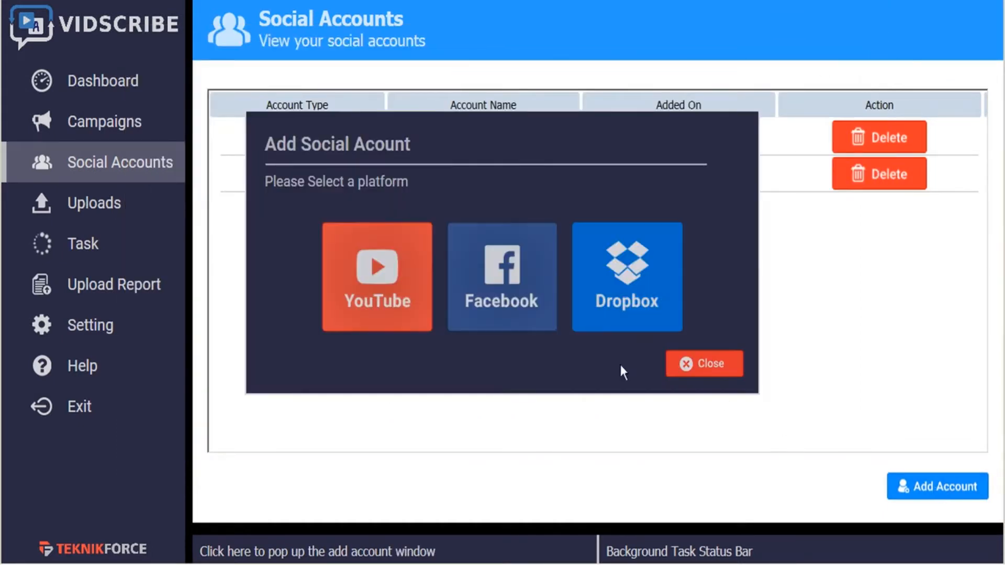
pyautogui.click(514, 303)
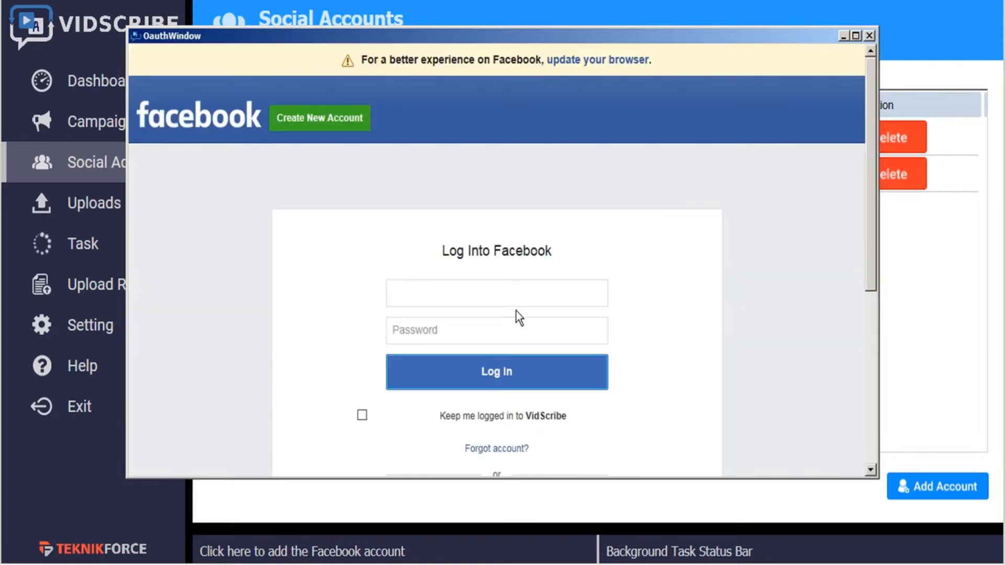
pyautogui.click(869, 35)
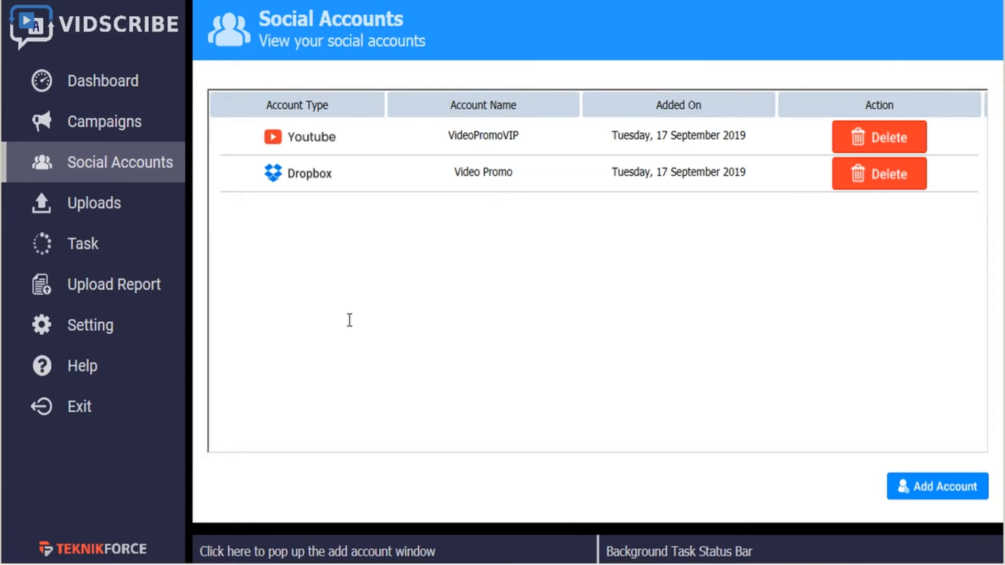
# - Create a new campaign named Tutorials1 in the campaigns list
pyautogui.click(134, 93)
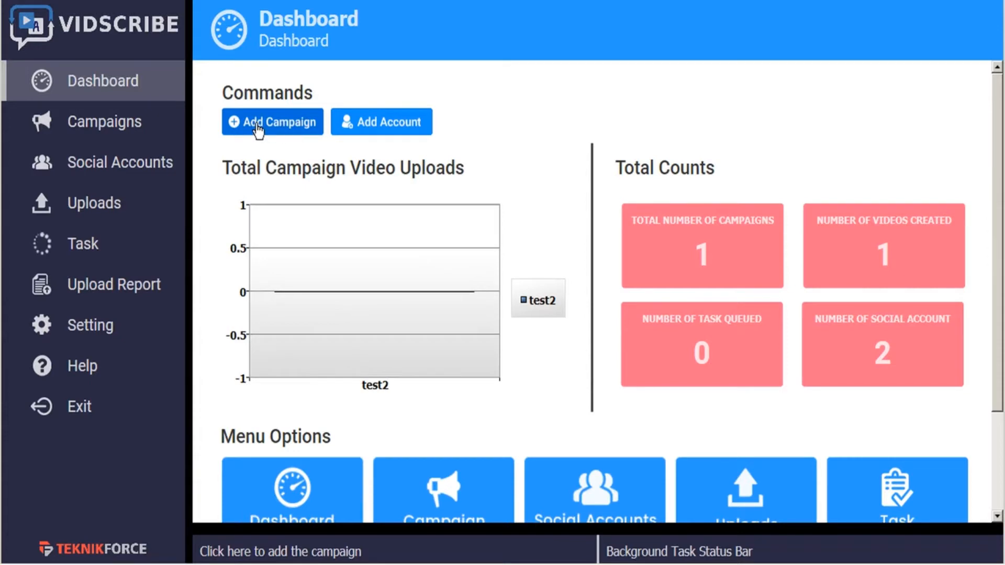
pyautogui.click(119, 130)
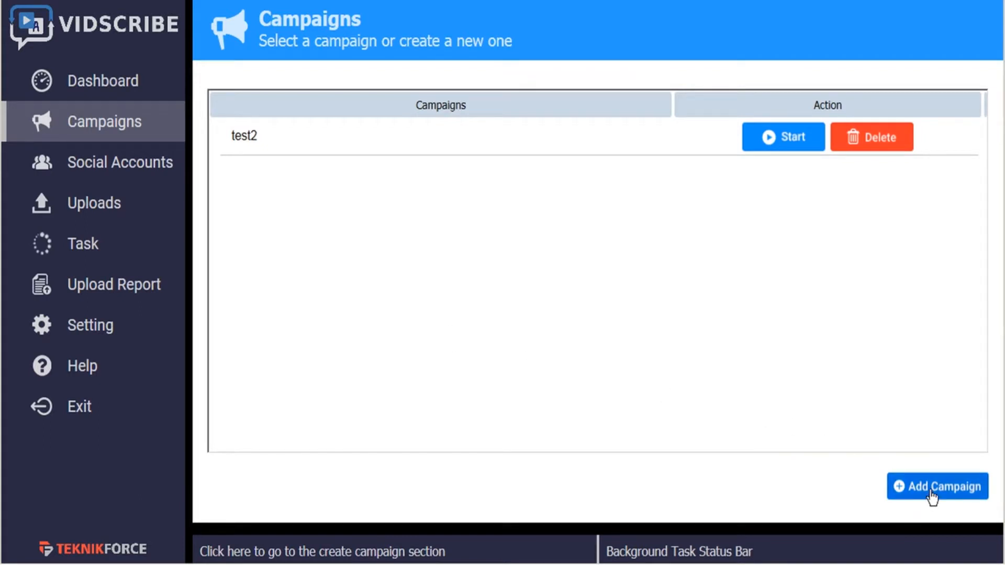
pyautogui.click(933, 497)
pyautogui.click(473, 275)
pyautogui.write('Tutorials1')
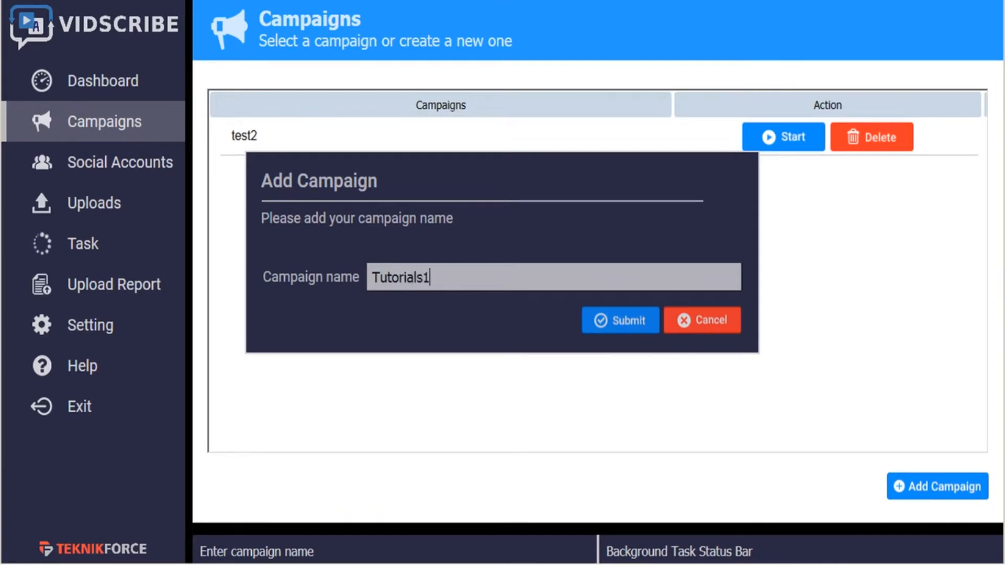
pyautogui.click(603, 327)
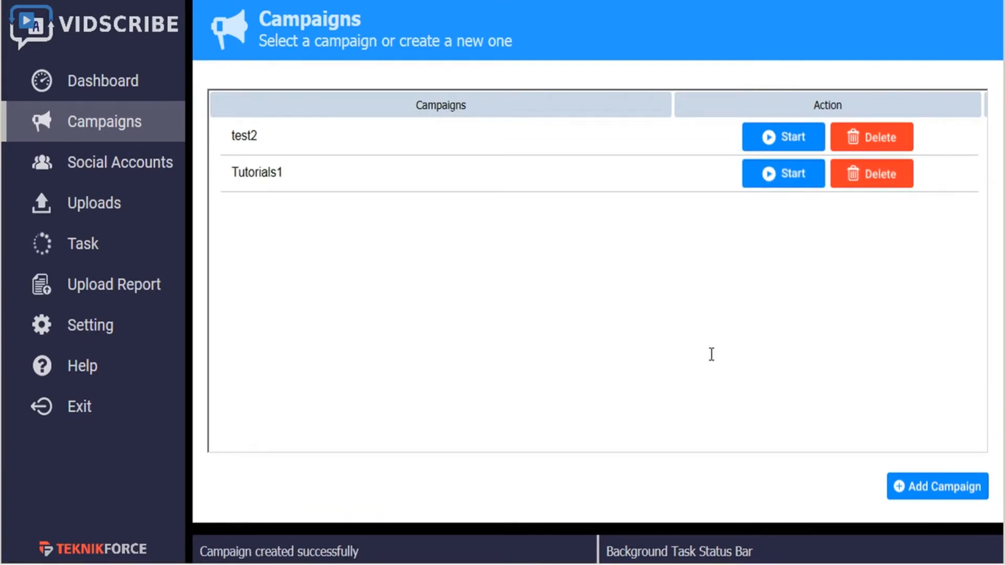
pyautogui.click(789, 178)
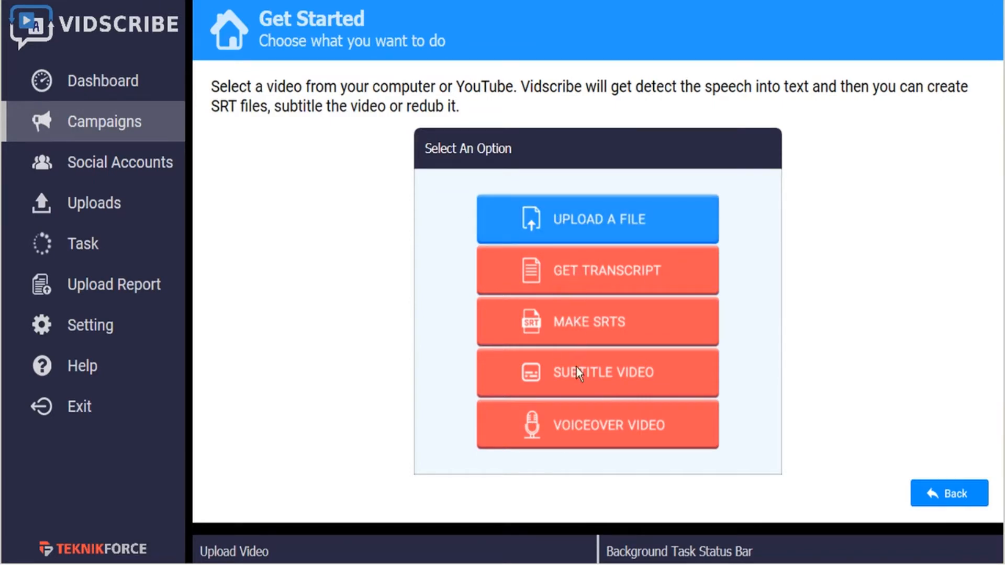
pyautogui.click(589, 225)
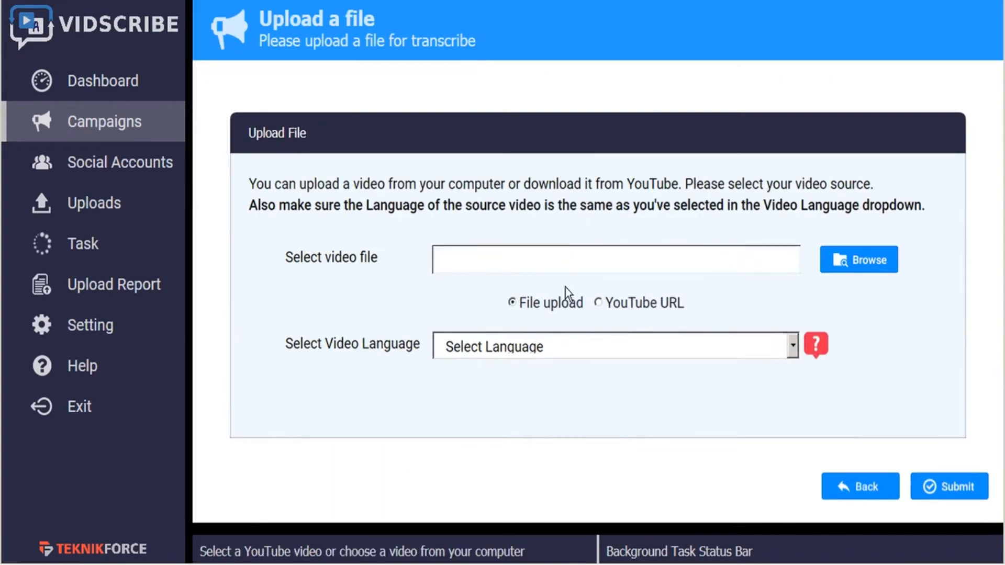
pyautogui.click(599, 303)
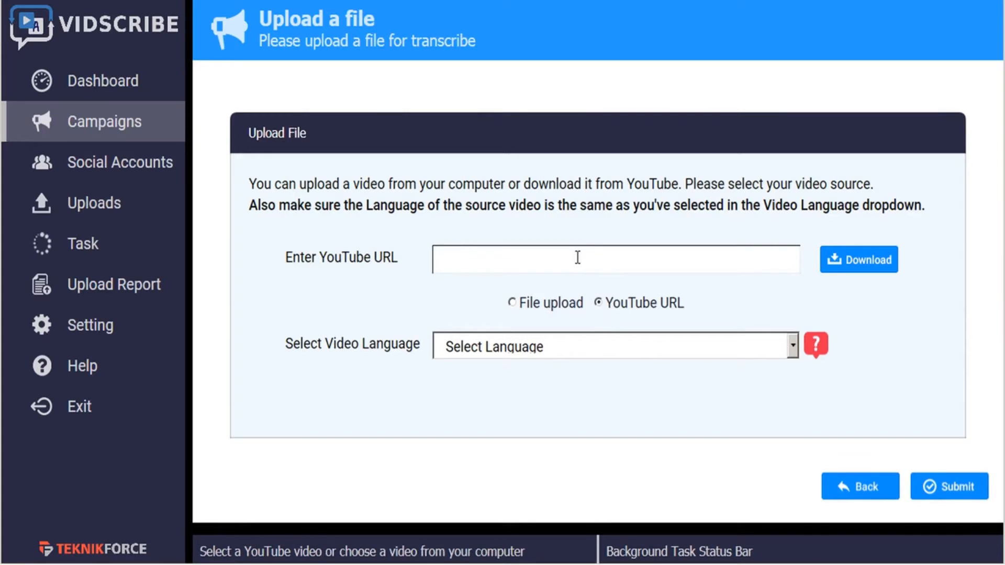
pyautogui.click(512, 304)
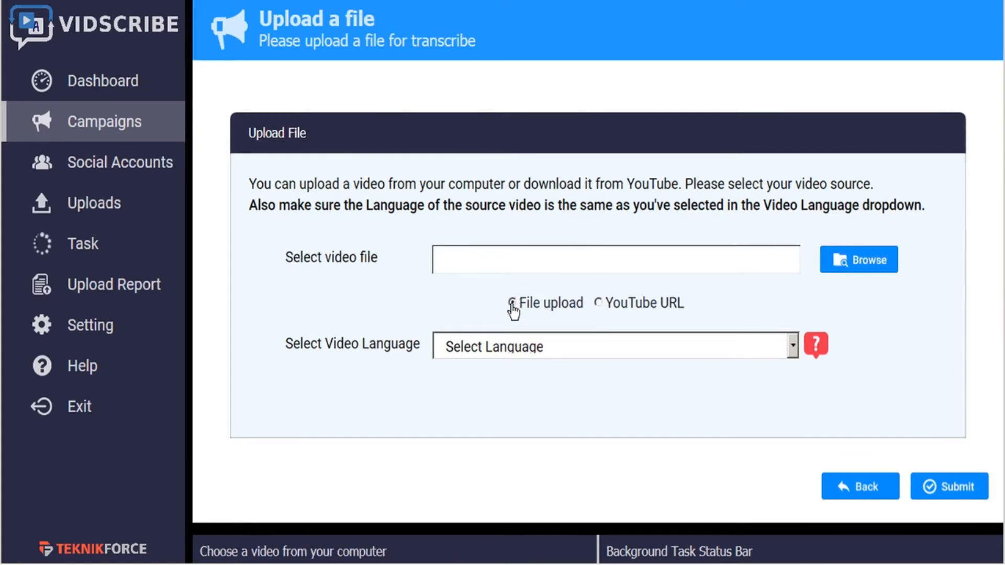
pyautogui.click(868, 265)
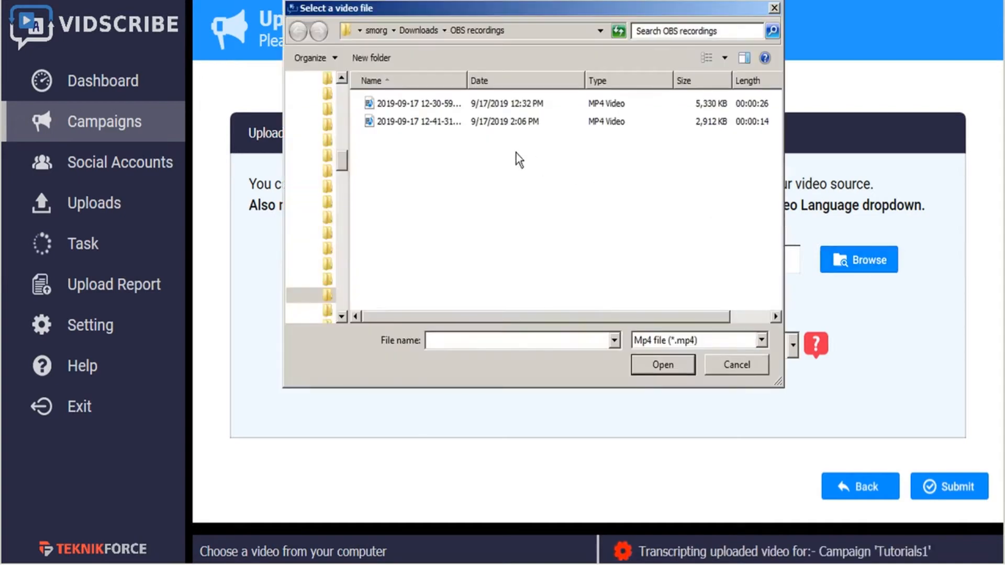
pyautogui.click(400, 122)
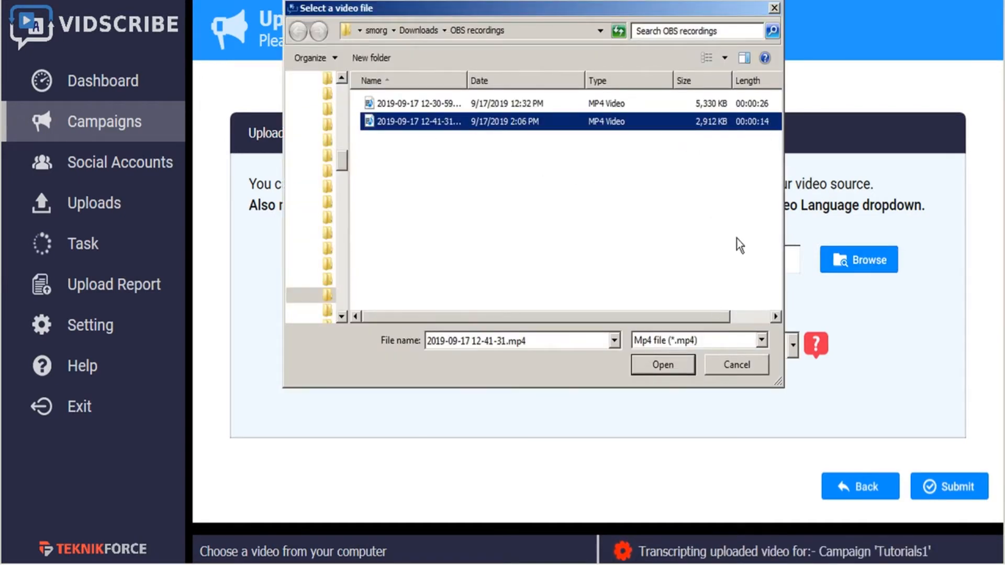
pyautogui.click(671, 370)
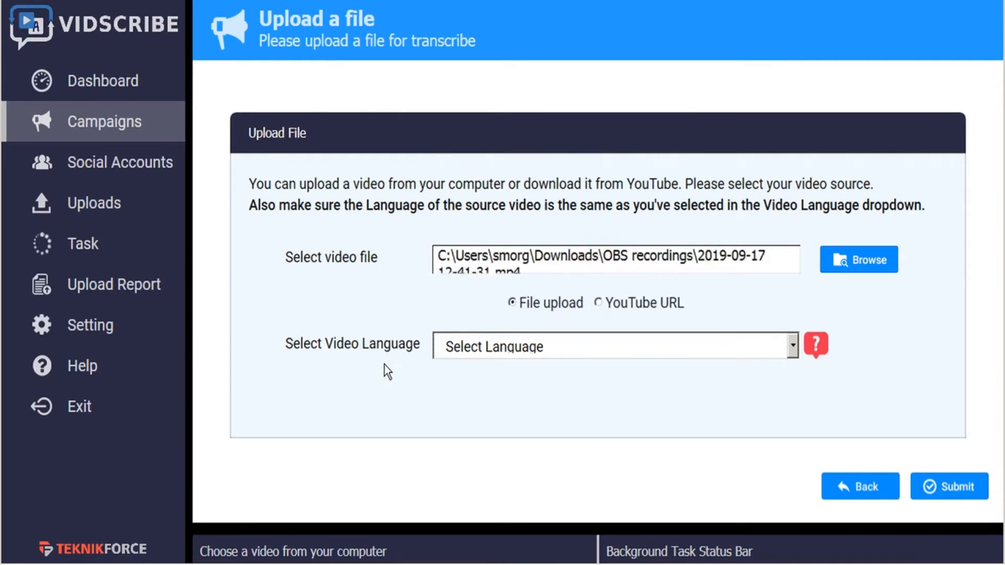
# - Try English, US (en-US) and Hindi as the video language for the upload
pyautogui.click(795, 348)
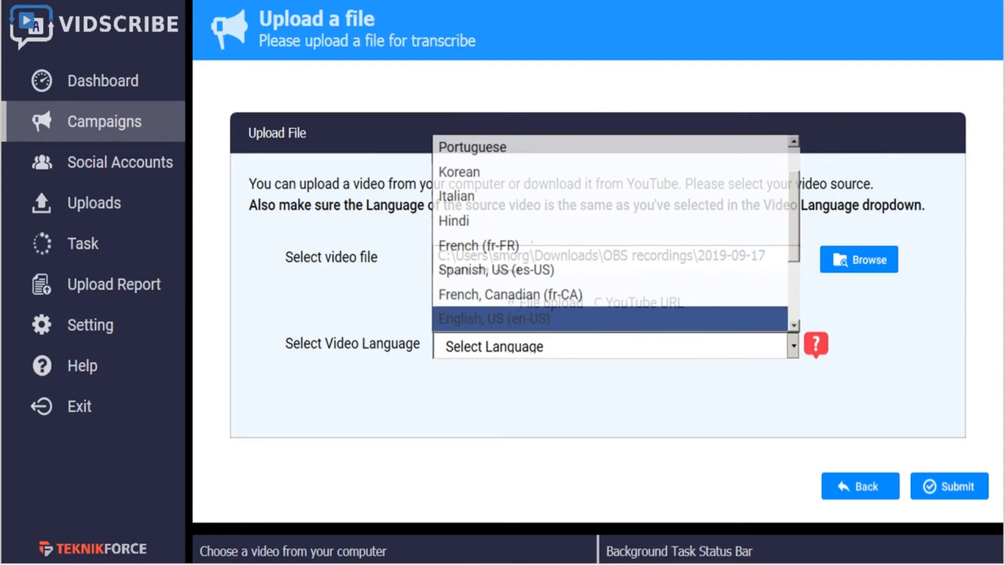
pyautogui.click(532, 319)
pyautogui.click(919, 494)
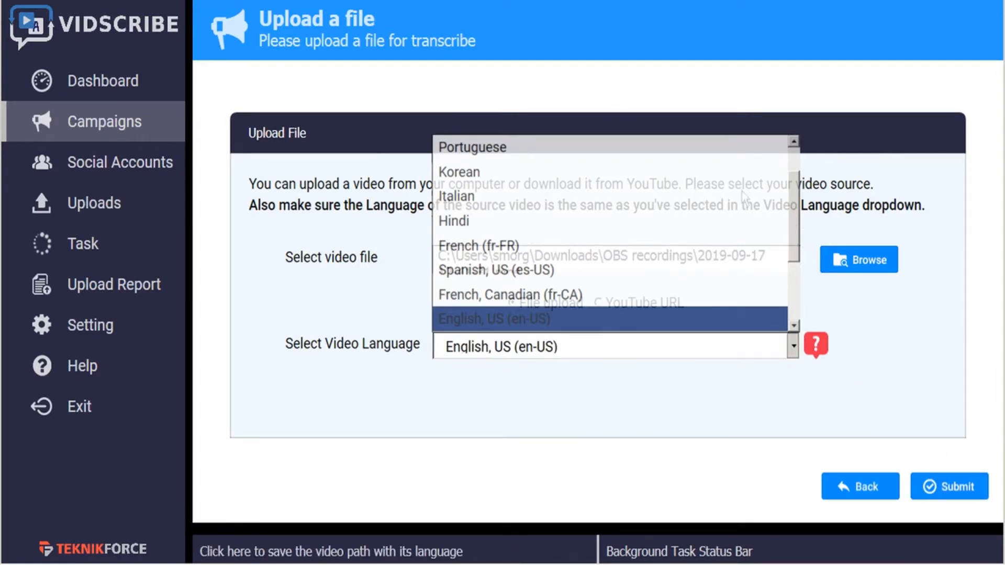
pyautogui.click(742, 191)
pyautogui.click(792, 347)
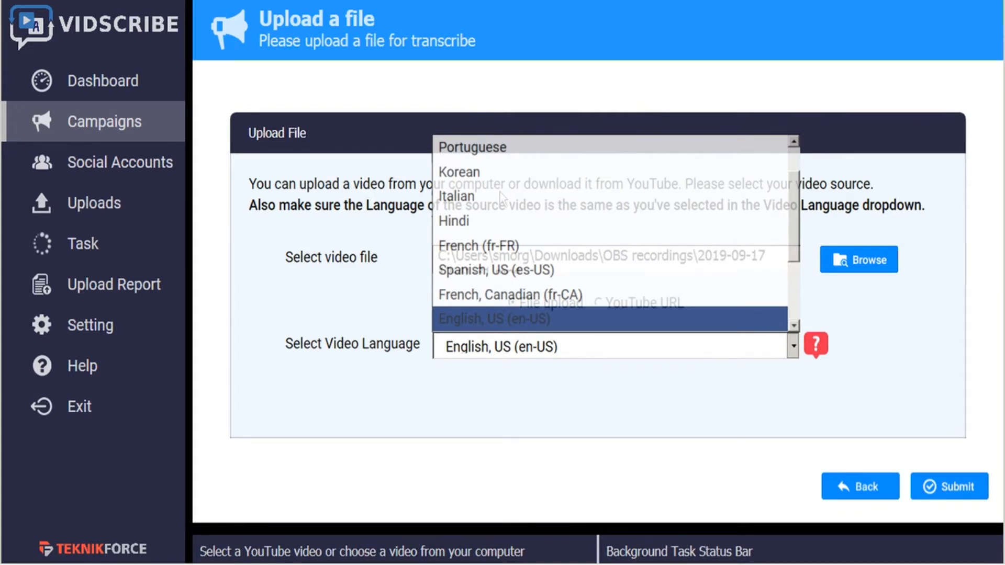
pyautogui.click(502, 213)
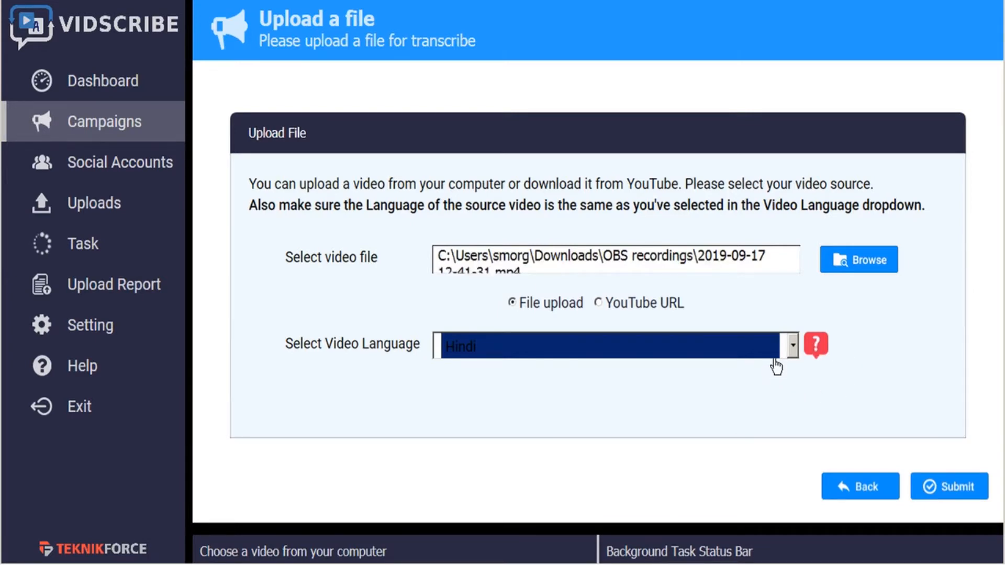
# - Set the video language to English, US (en-US) and submit the upload
pyautogui.moveTo(815, 346)
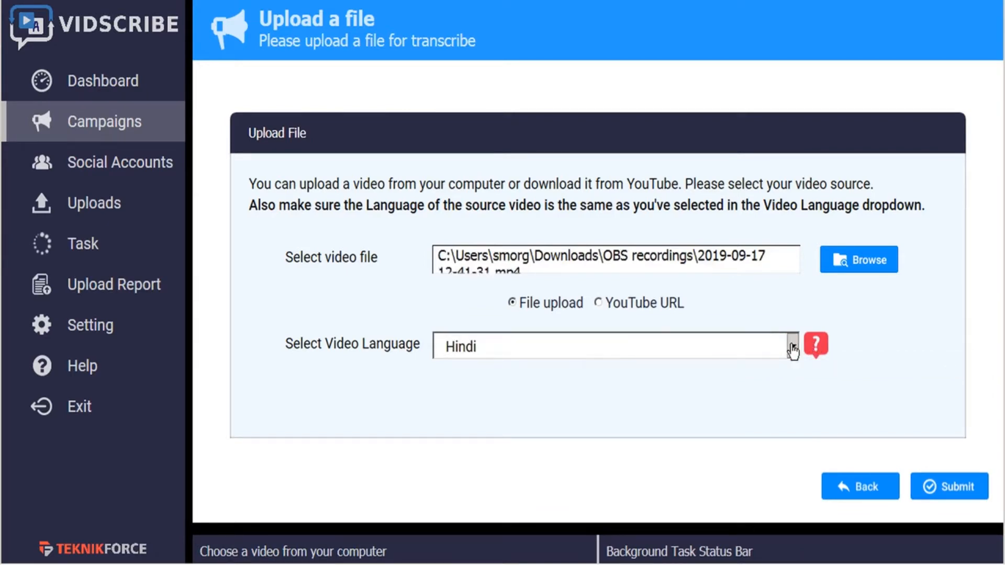
pyautogui.click(793, 345)
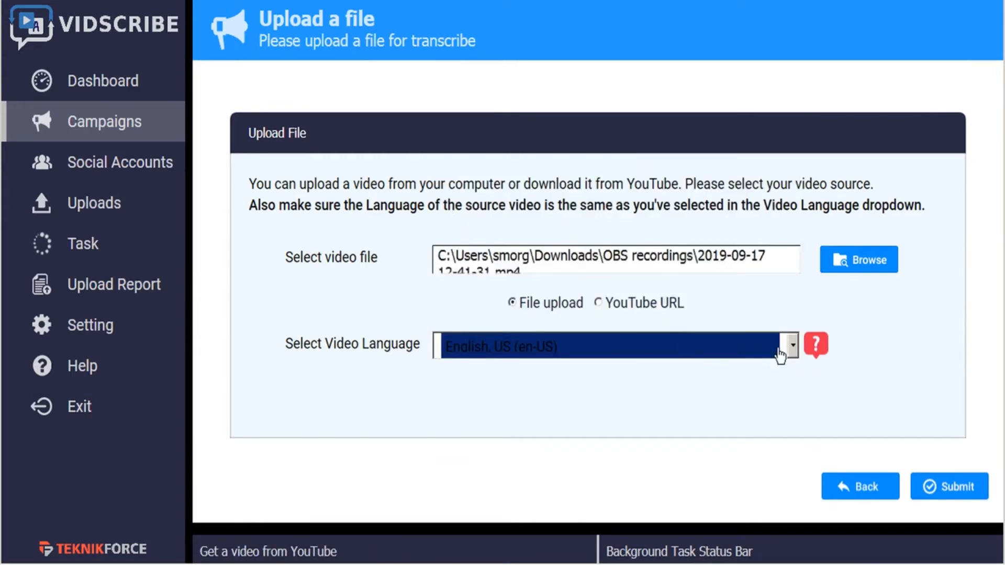
pyautogui.click(959, 494)
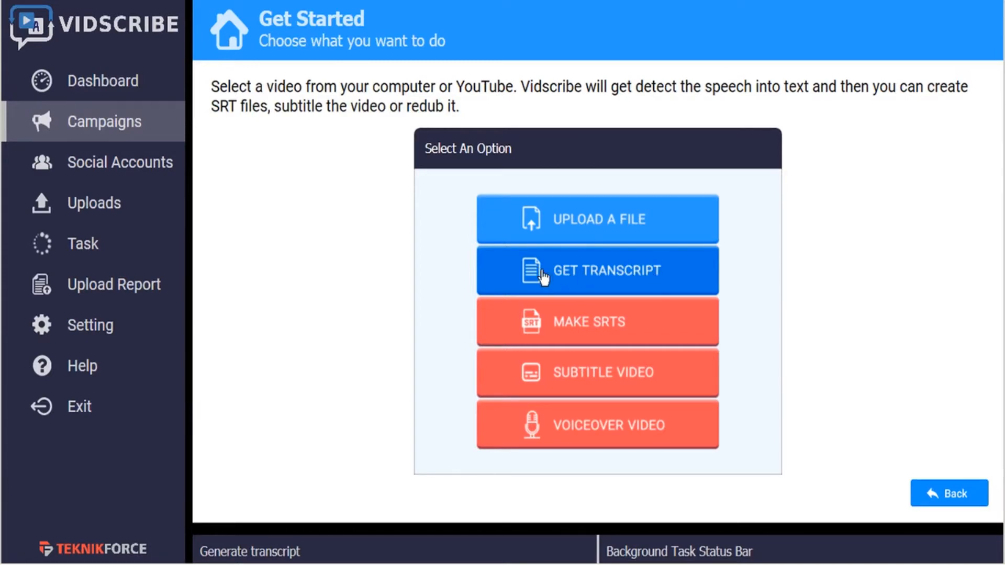
# - Generate the transcript of the uploaded video and check its progress in the campaign task list
pyautogui.click(648, 277)
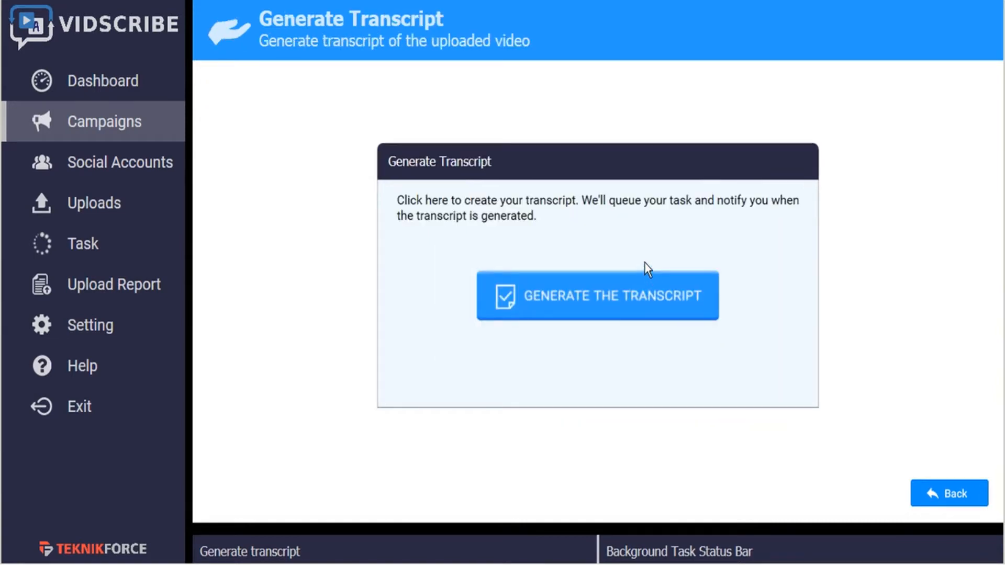
pyautogui.click(643, 298)
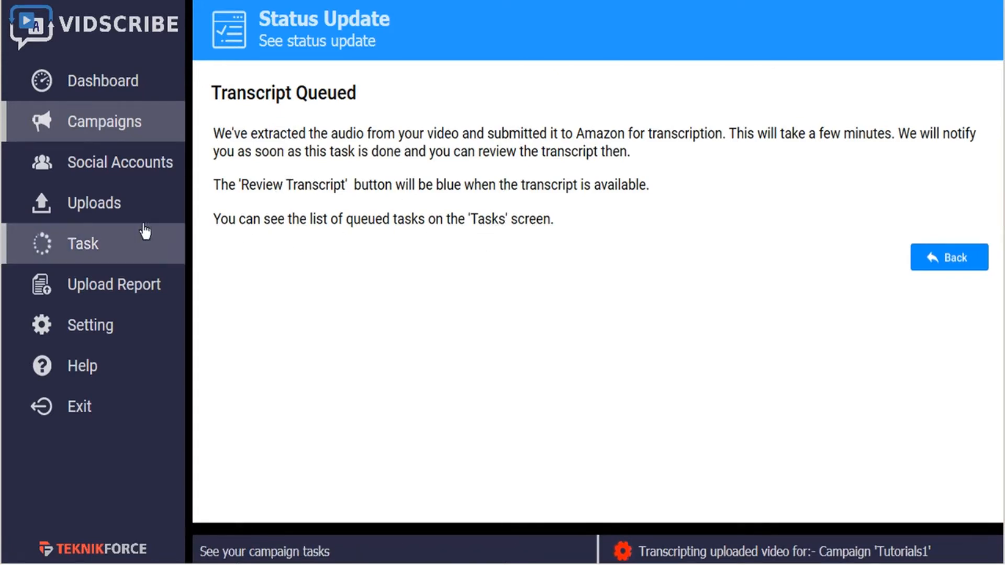
pyautogui.click(90, 256)
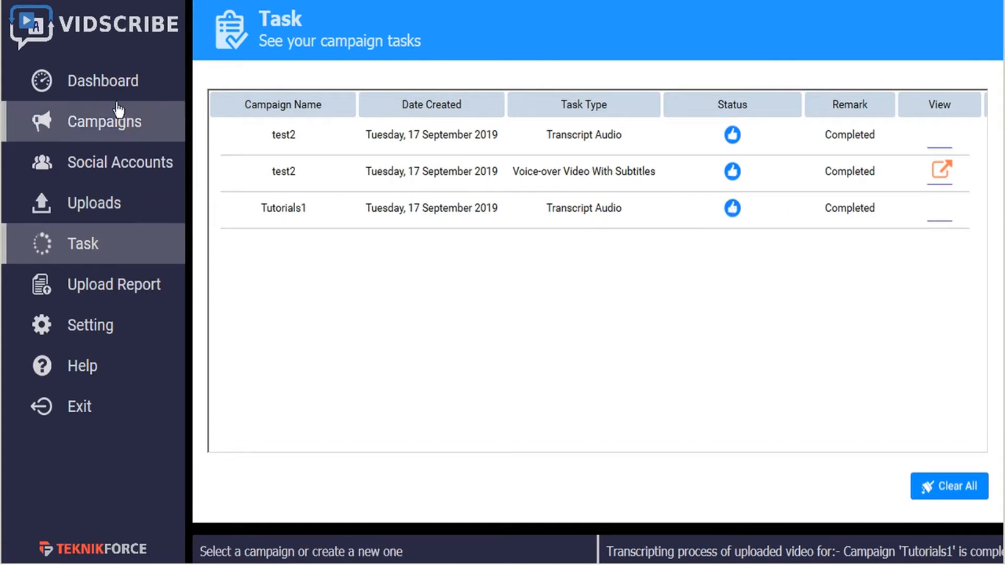
# - Reopen the Tutorials1 campaign and open its generated transcript for review
pyautogui.click(118, 123)
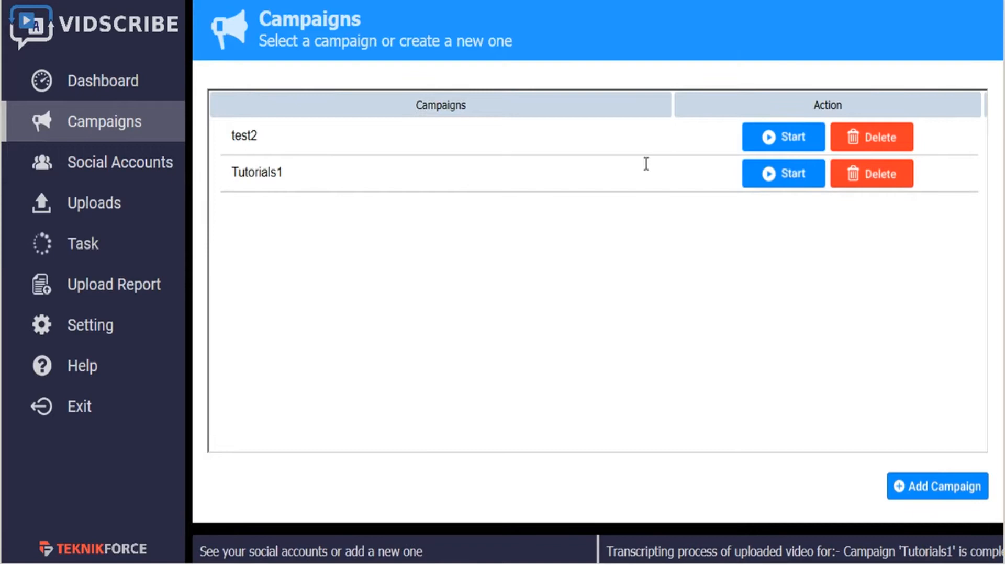
pyautogui.click(804, 180)
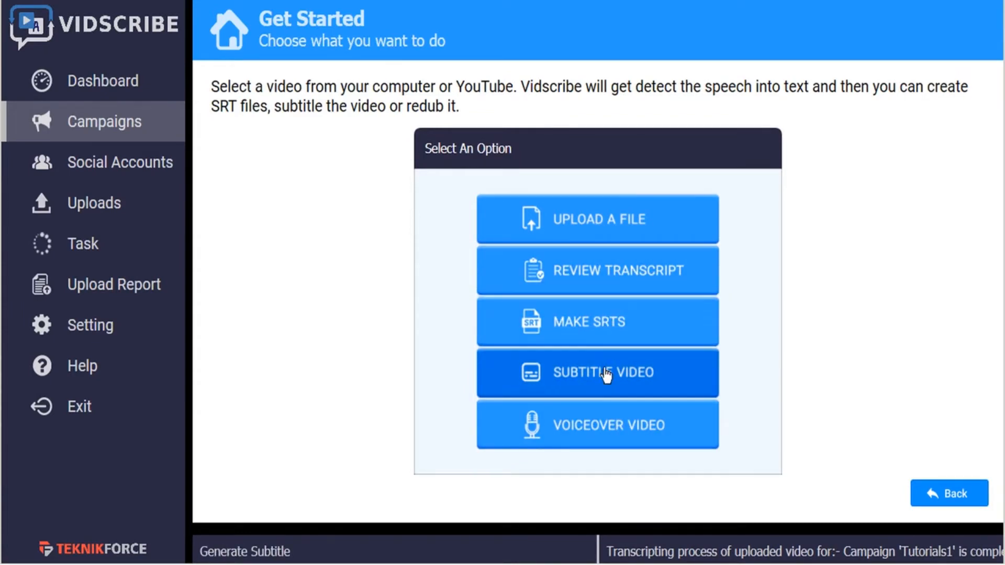
pyautogui.click(609, 278)
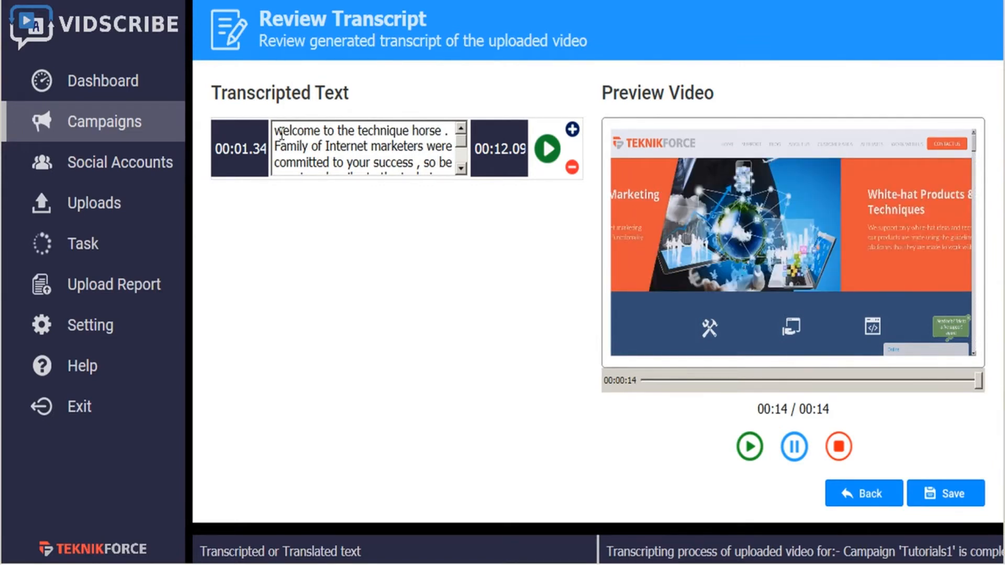
# - Correct the transcript's opening to "Welcome to the TeknikForce Family", capitalizing Welcome, replacing "technique horse" and removing the stray period
pyautogui.write('W')
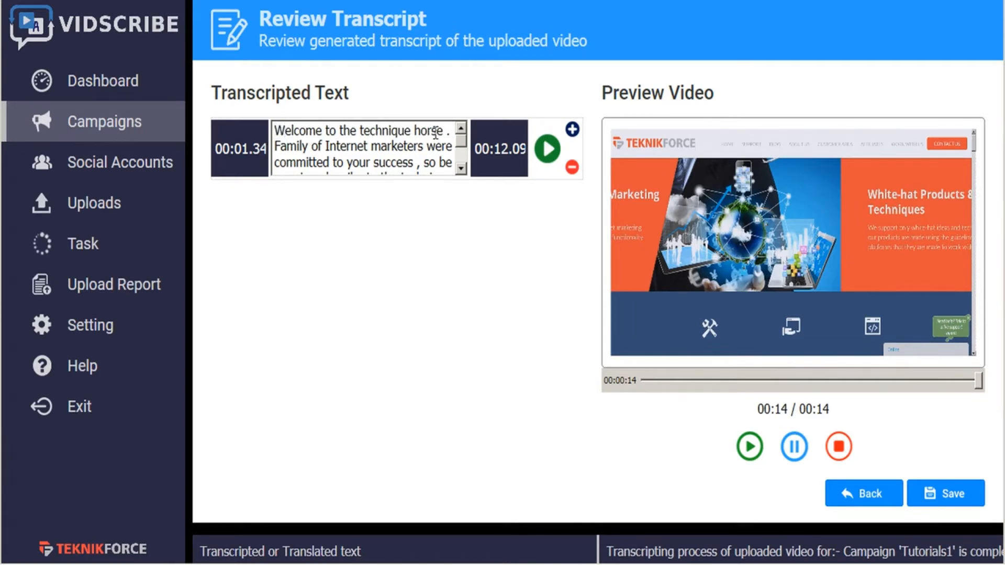
pyautogui.moveTo(445, 131); pyautogui.dragTo(358, 131)
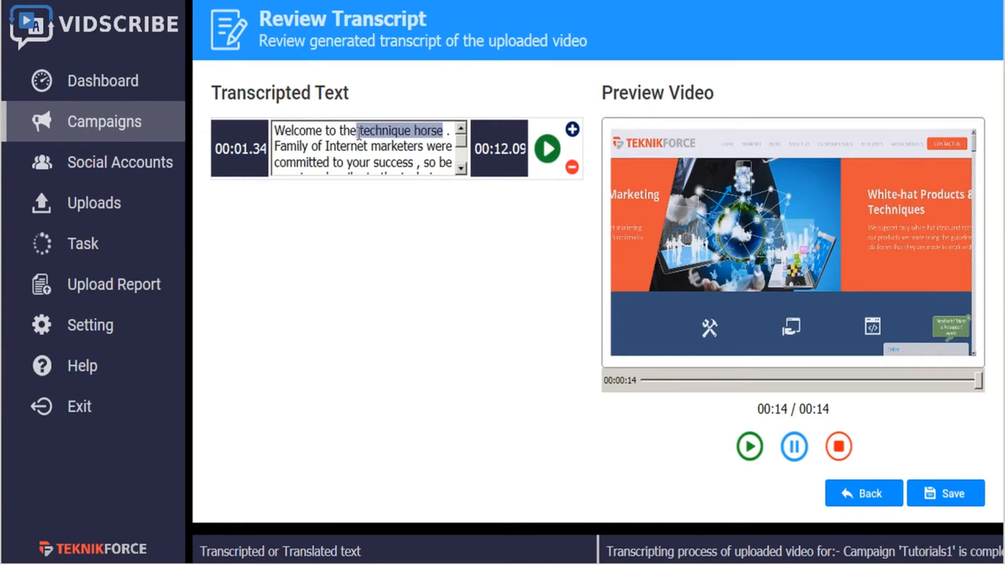
pyautogui.write('Teknik')
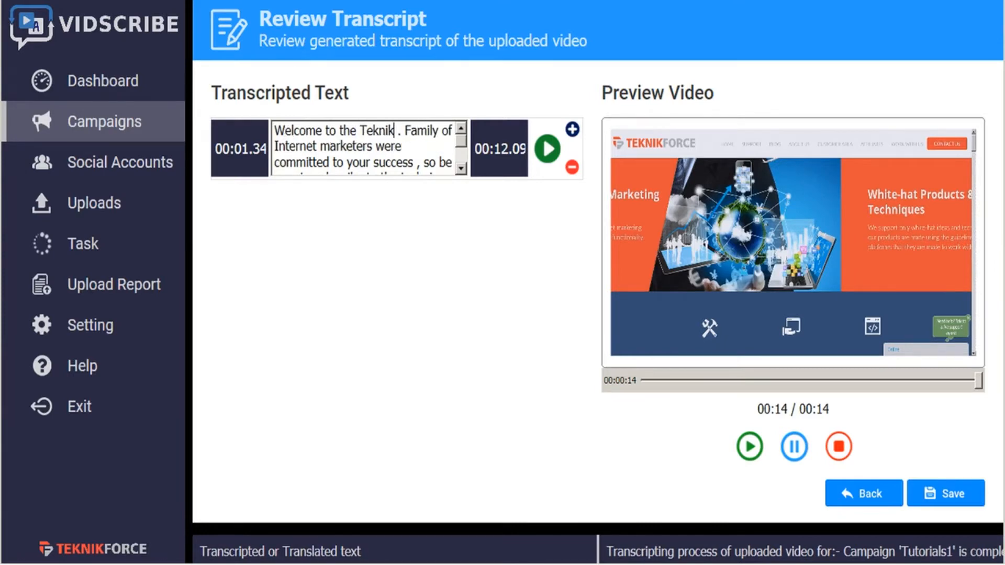
pyautogui.write('Force')
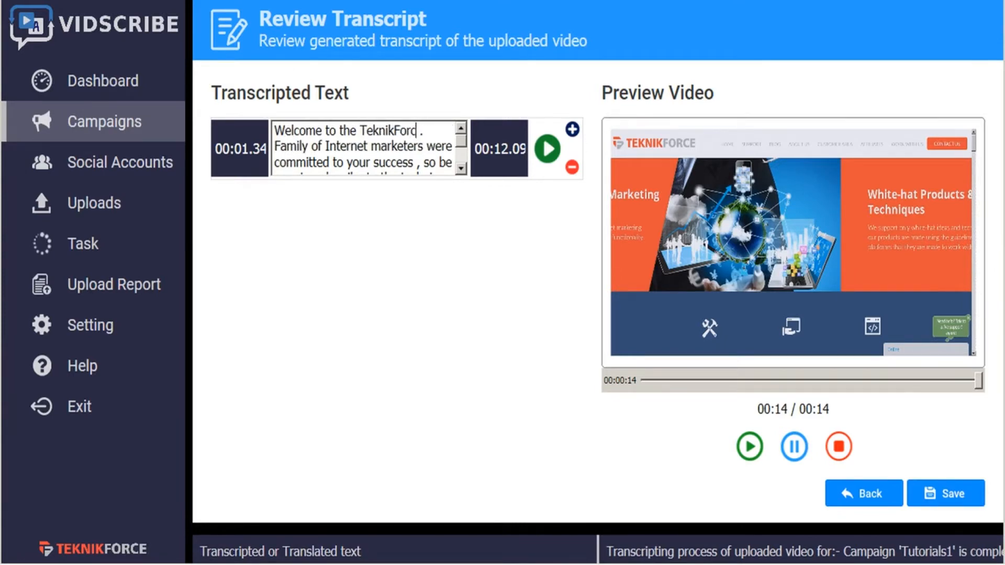
pyautogui.press('Delete')
pyautogui.press('Delete')
# - End the first sentence after "marketers." and correct the start of the following one to "We're committed to your success,"
pyautogui.click(423, 147)
pyautogui.write('.')
pyautogui.press('Delete')
pyautogui.write('W')
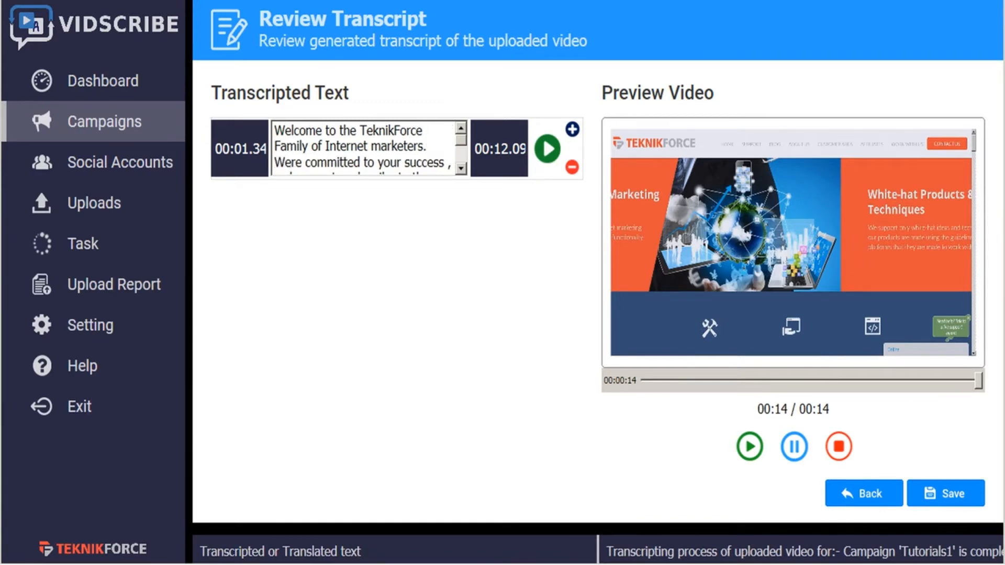
pyautogui.press('Right')
pyautogui.write("'")
pyautogui.press('Delete')
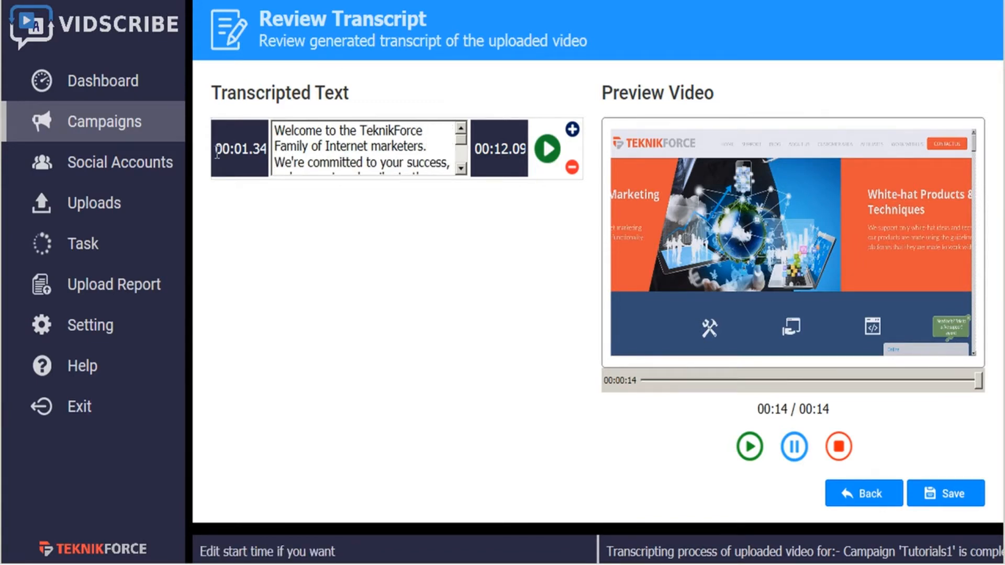
# - Add two dialog boxes above the transcript segment and copy its full text into both of them
pyautogui.click(572, 129)
pyautogui.click(572, 191)
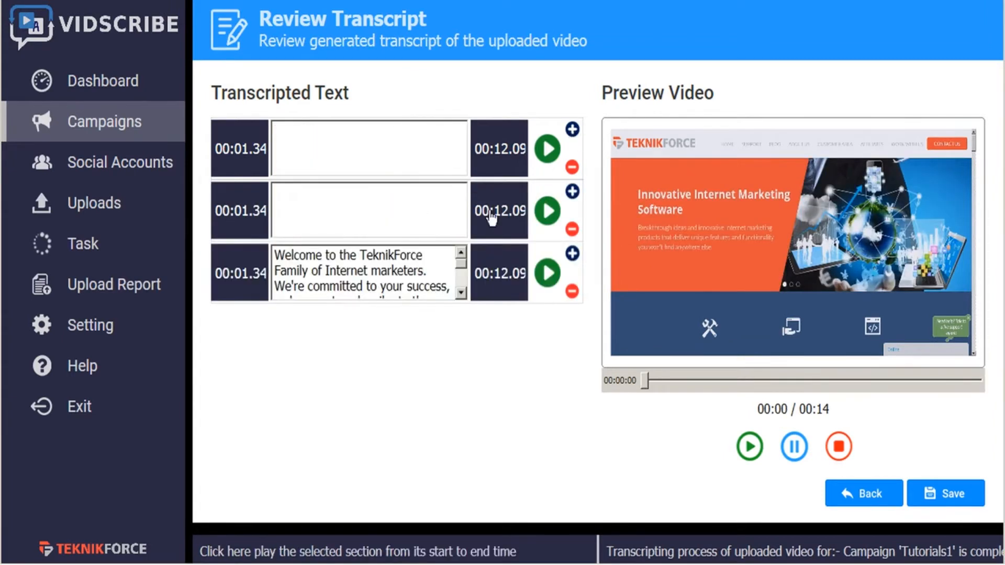
pyautogui.tripleClick(401, 270)
pyautogui.hotkey('ctrl', 'c')
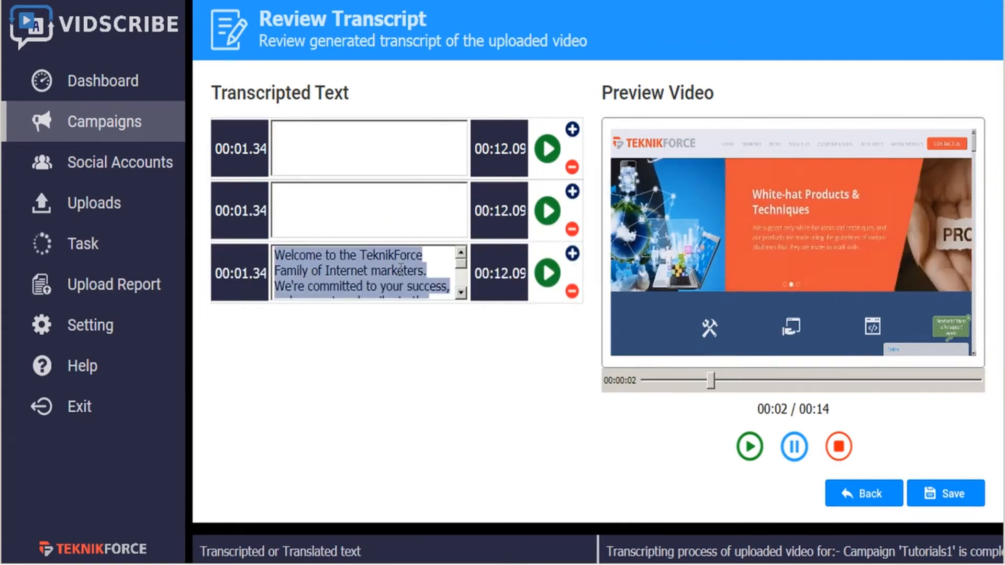
pyautogui.click(308, 148)
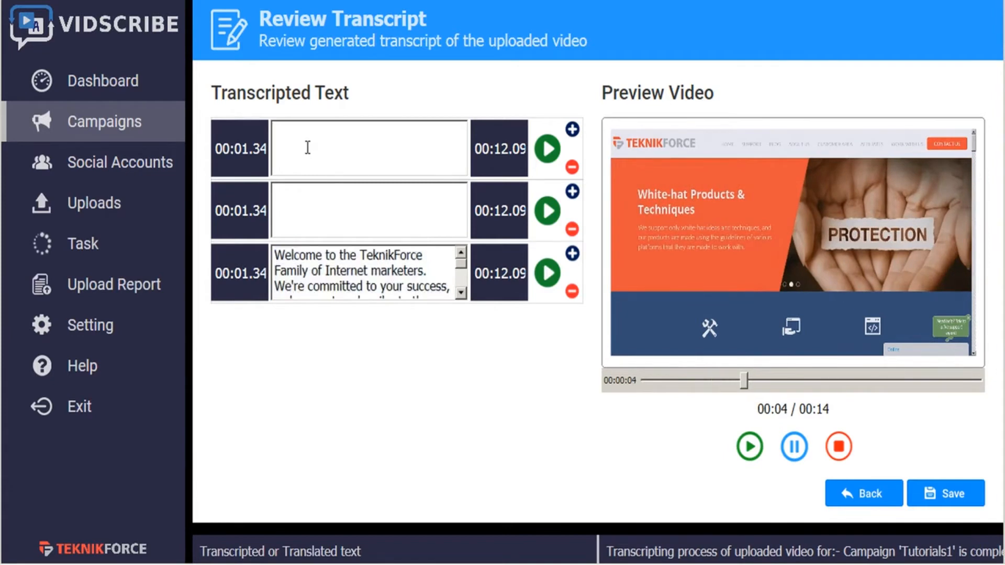
pyautogui.hotkey('ctrl', 'v')
pyautogui.click(312, 198)
pyautogui.hotkey('ctrl', 'v')
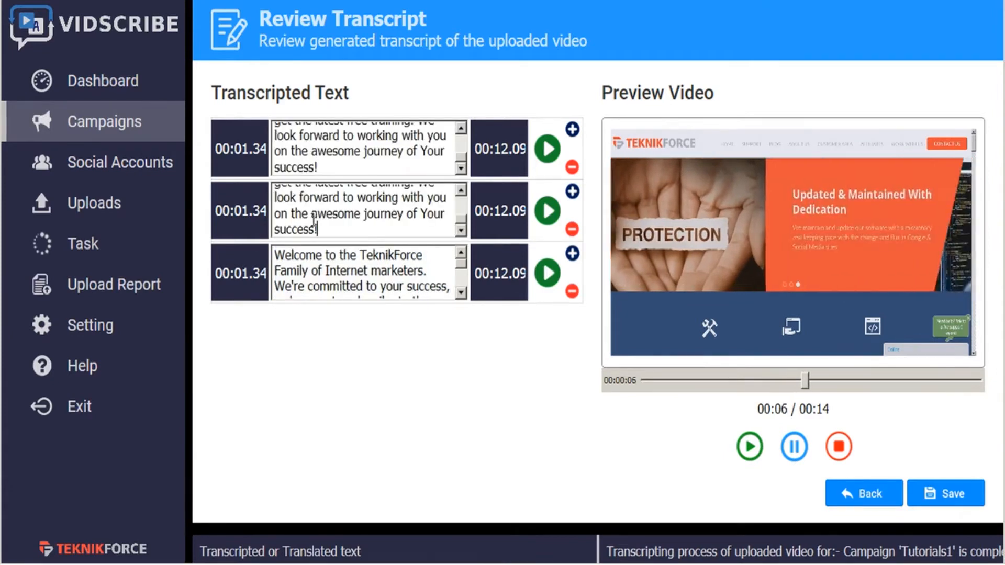
# - Set the end time of the first segment to 00:04.09 and of the second to 00:08.09
pyautogui.moveTo(496, 149); pyautogui.dragTo(507, 149)
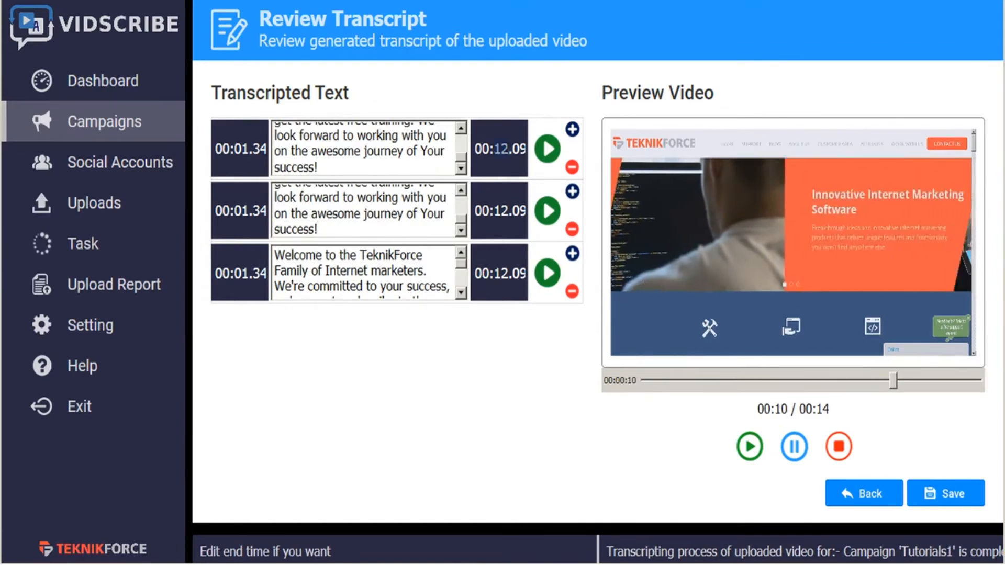
pyautogui.write('04')
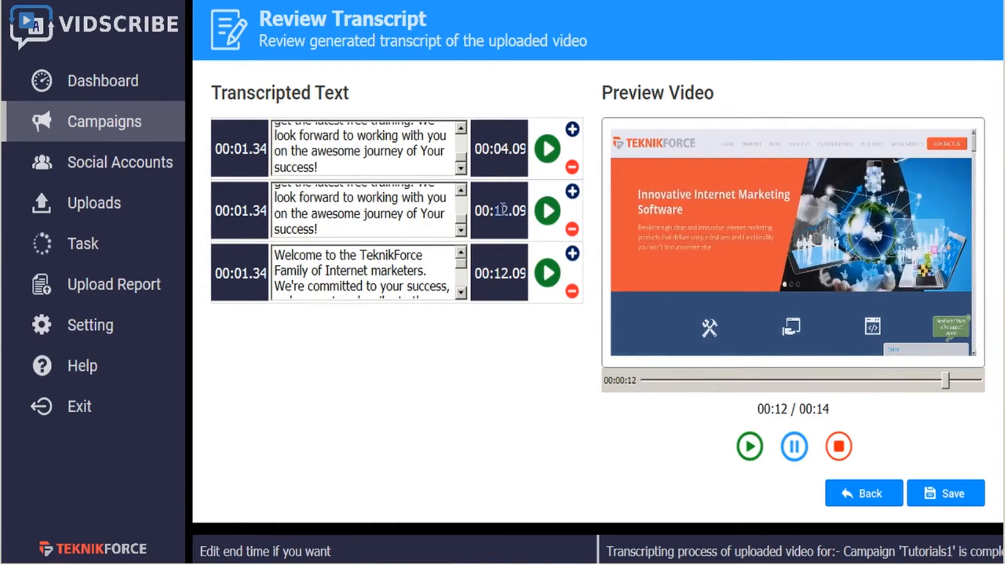
pyautogui.moveTo(496, 210); pyautogui.dragTo(508, 211)
pyautogui.write('08')
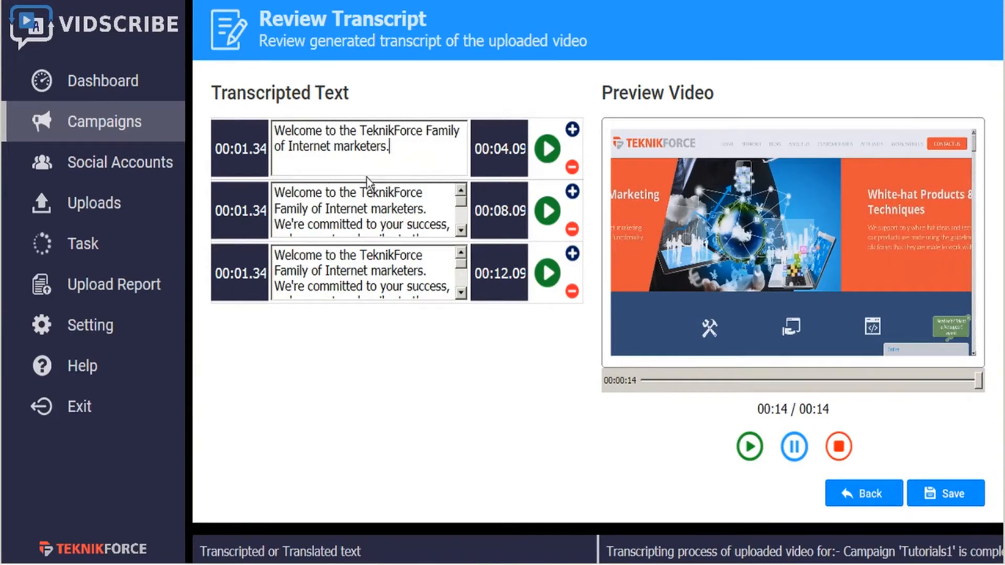
# - Trim the second segment so it runs only from "We're committed to your success" to "get the latest free training."
pyautogui.moveTo(275, 193); pyautogui.dragTo(457, 217)
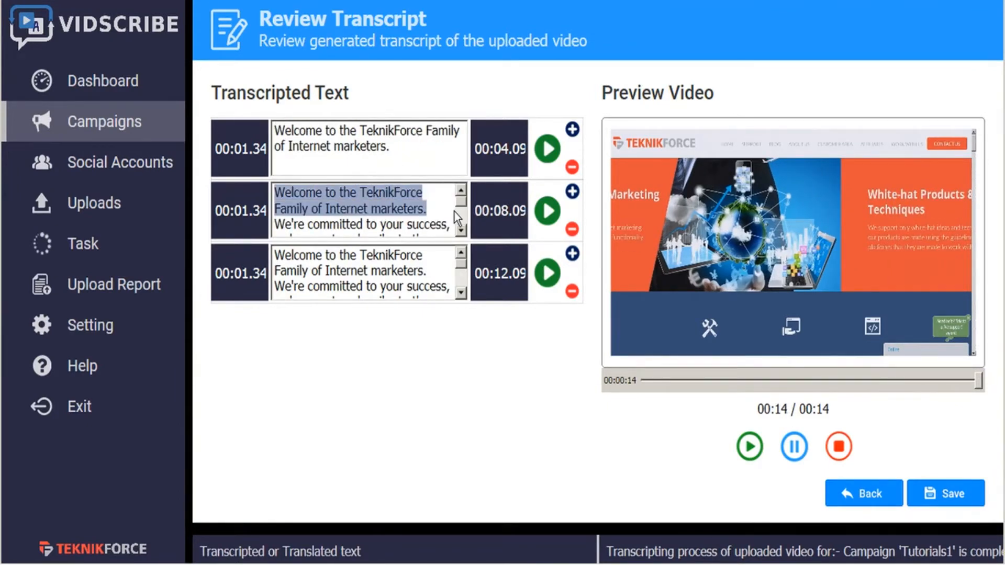
pyautogui.press('Delete')
pyautogui.scroll(-1, 454, 211)
pyautogui.moveTo(419, 206); pyautogui.dragTo(454, 262)
pyautogui.press('Delete')
# - Trim the third segment to "We look forward to working with you on the awesome journey of Your success!"
pyautogui.scroll(-1, 454, 263)
pyautogui.moveTo(416, 291); pyautogui.dragTo(275, 246)
pyautogui.press('Delete')
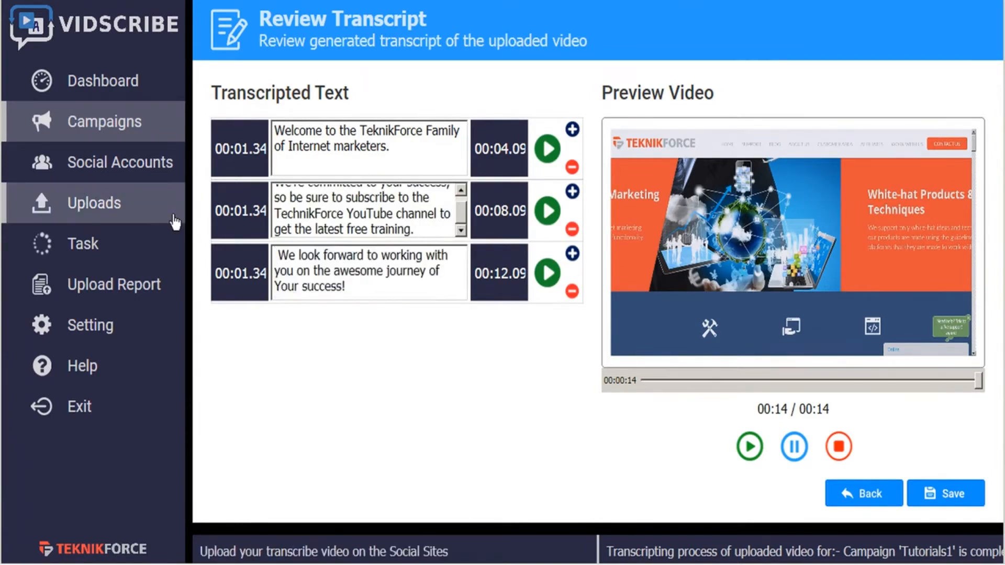
# - Remove the leading space from the third segment, then save the transcript after playing the first segment in the video preview
pyautogui.press('Delete')
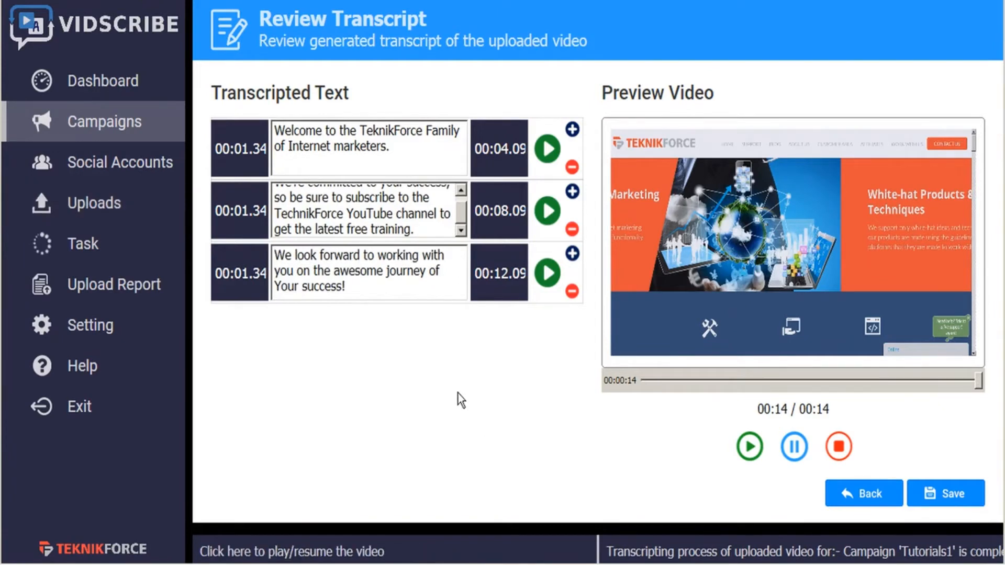
pyautogui.click(548, 150)
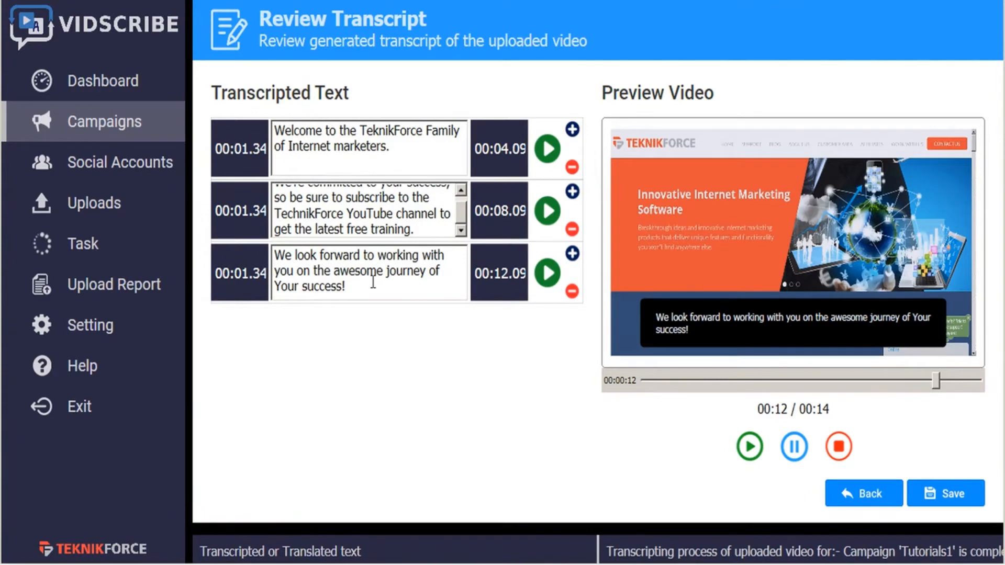
pyautogui.click(950, 504)
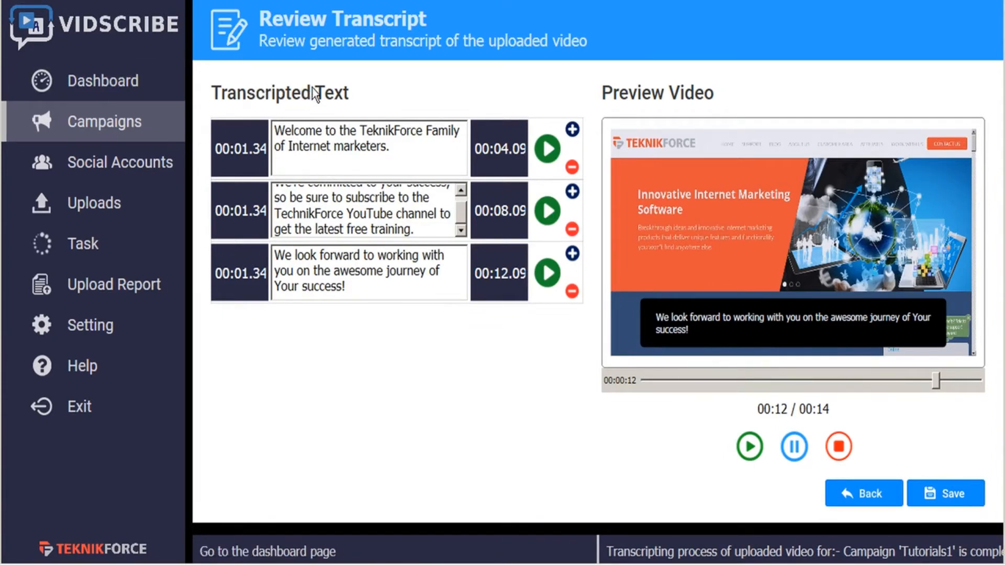
pyautogui.click(866, 500)
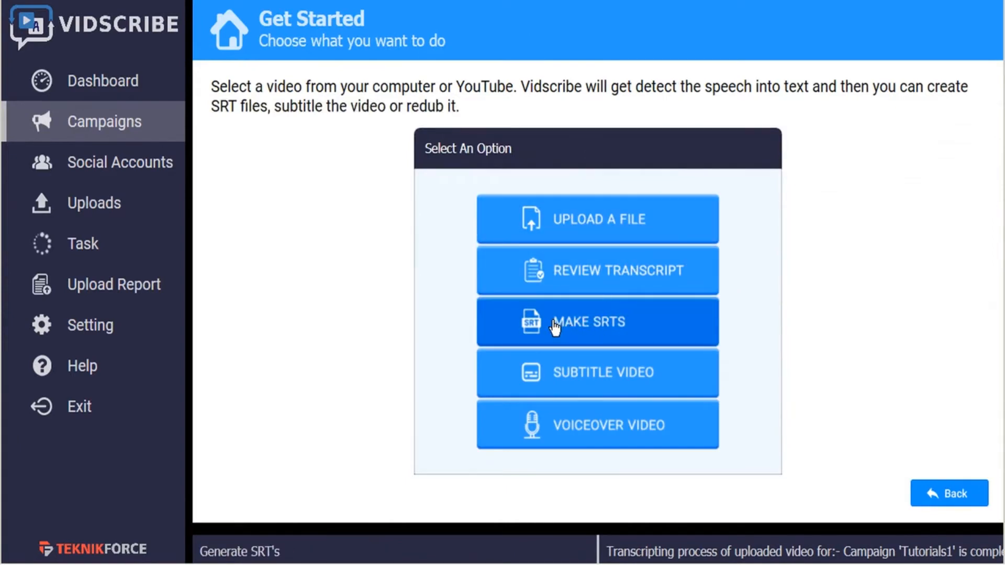
# - Open the SRT generator and translate the transcript segments into French
pyautogui.click(614, 330)
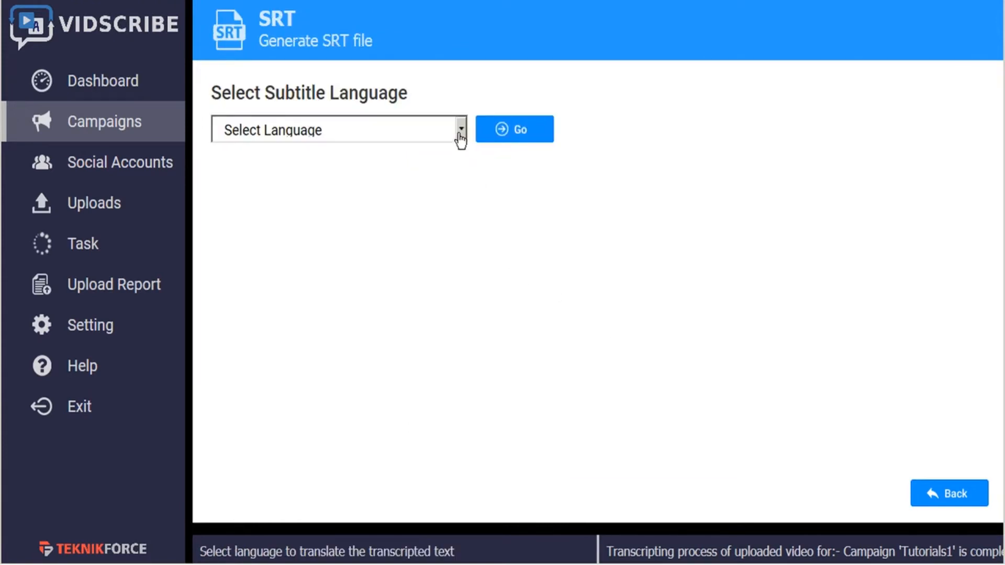
pyautogui.click(462, 130)
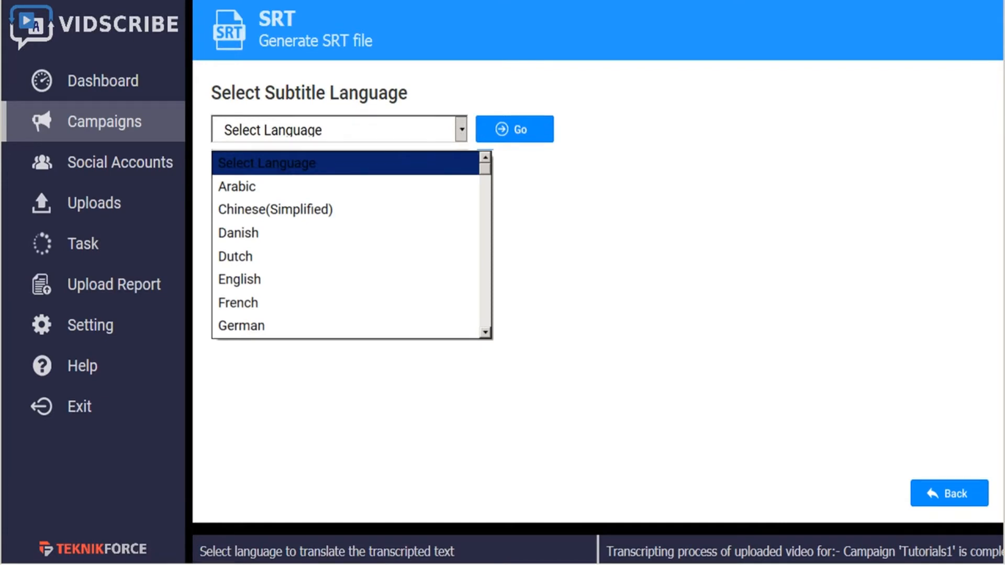
pyautogui.click(366, 303)
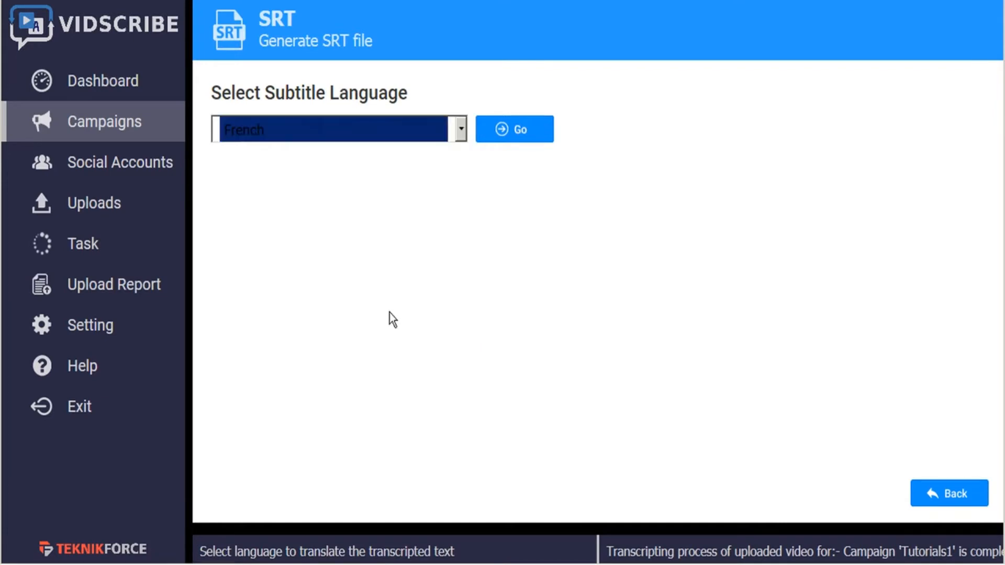
pyautogui.click(525, 137)
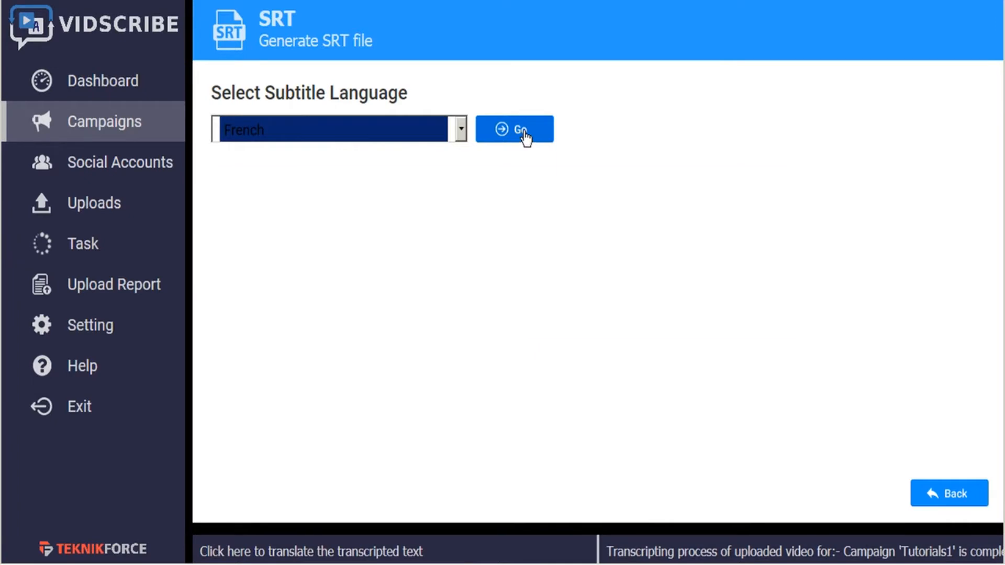
# - Compare the French segments with their original text and play the first one in the video preview
pyautogui.moveTo(385, 228)
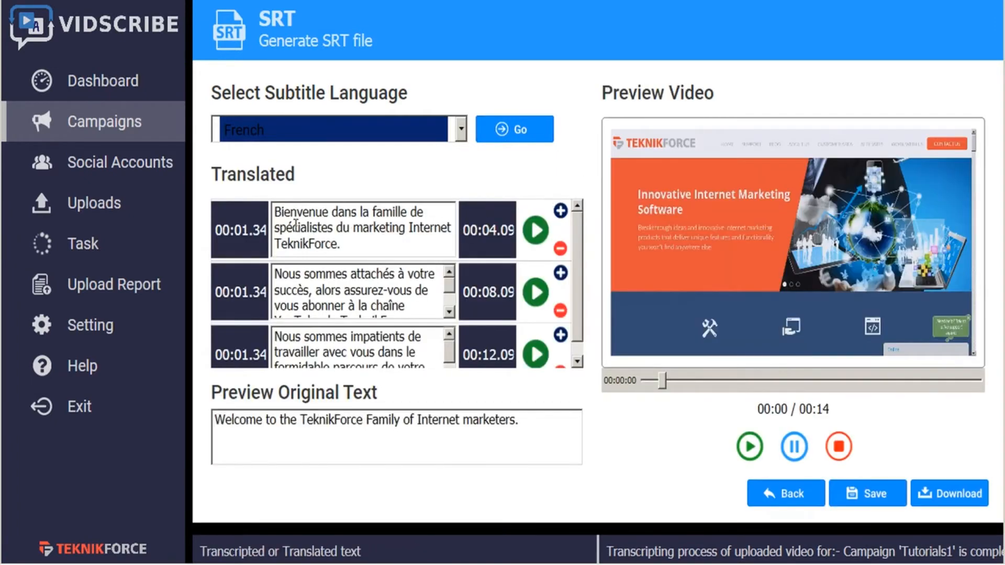
pyautogui.moveTo(324, 291)
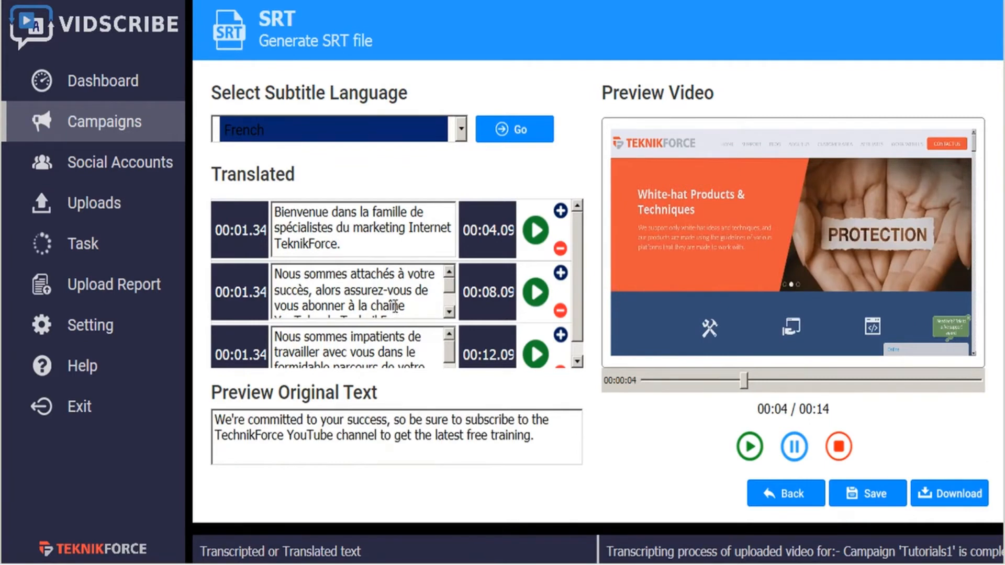
pyautogui.moveTo(306, 247)
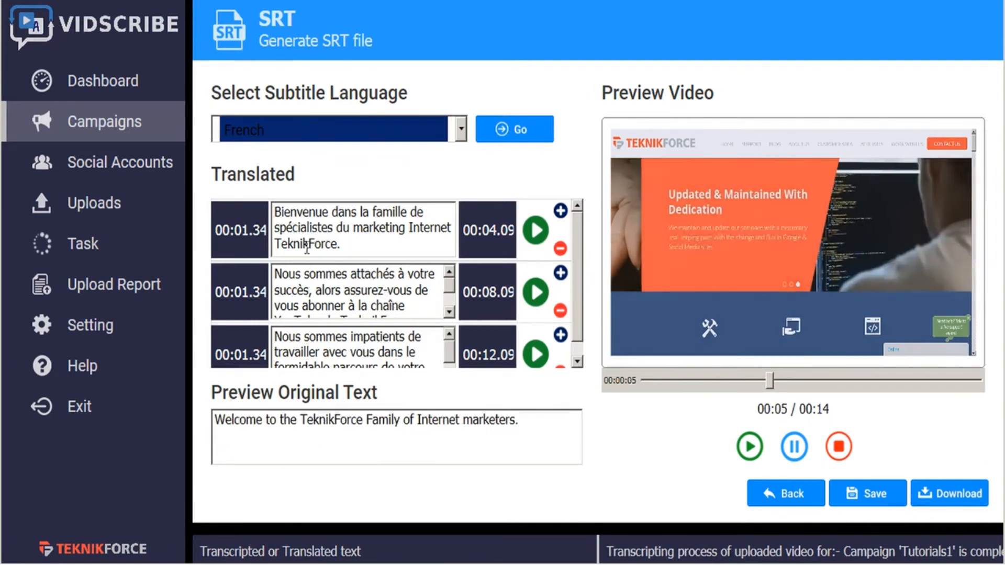
pyautogui.doubleClick(306, 245)
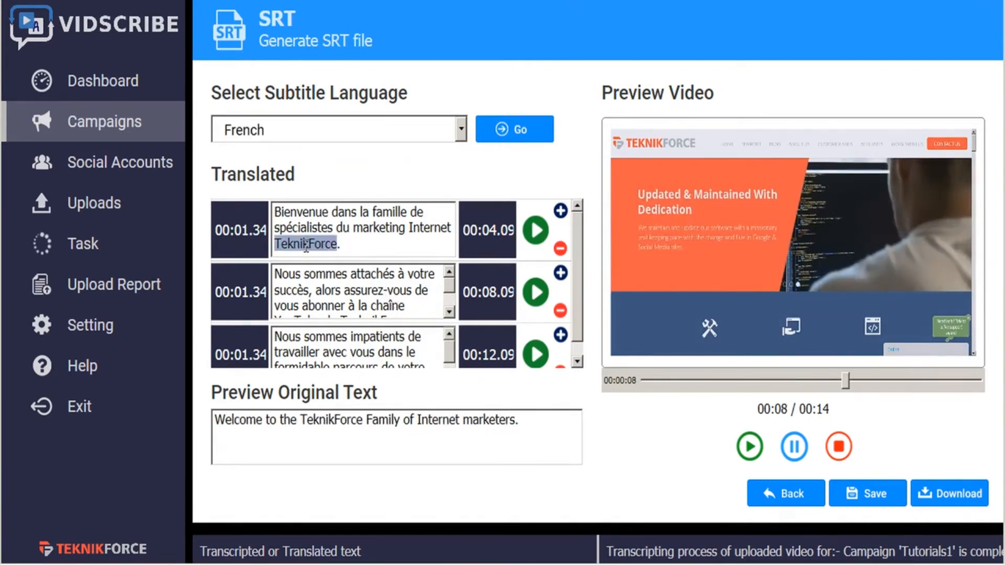
pyautogui.click(369, 244)
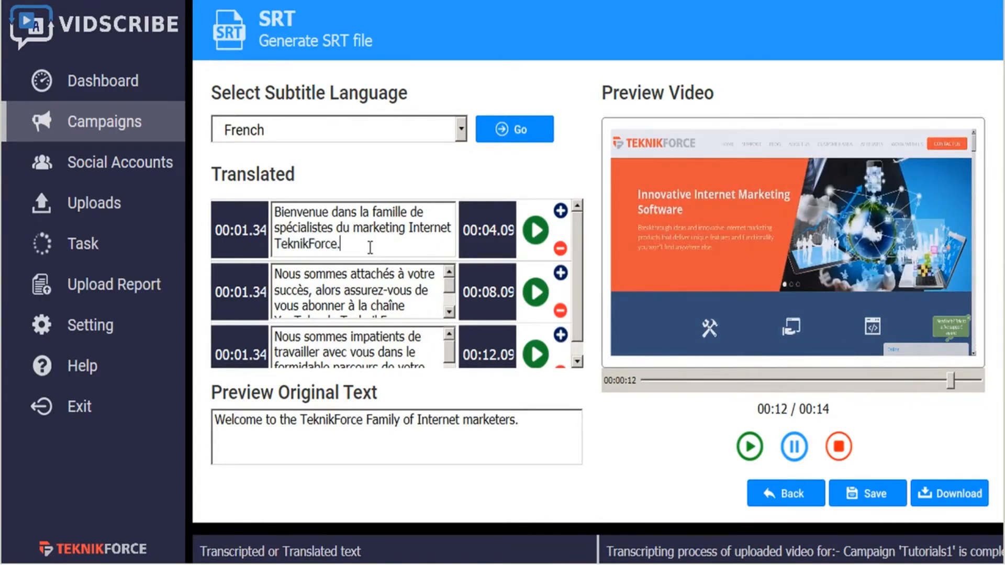
pyautogui.click(535, 231)
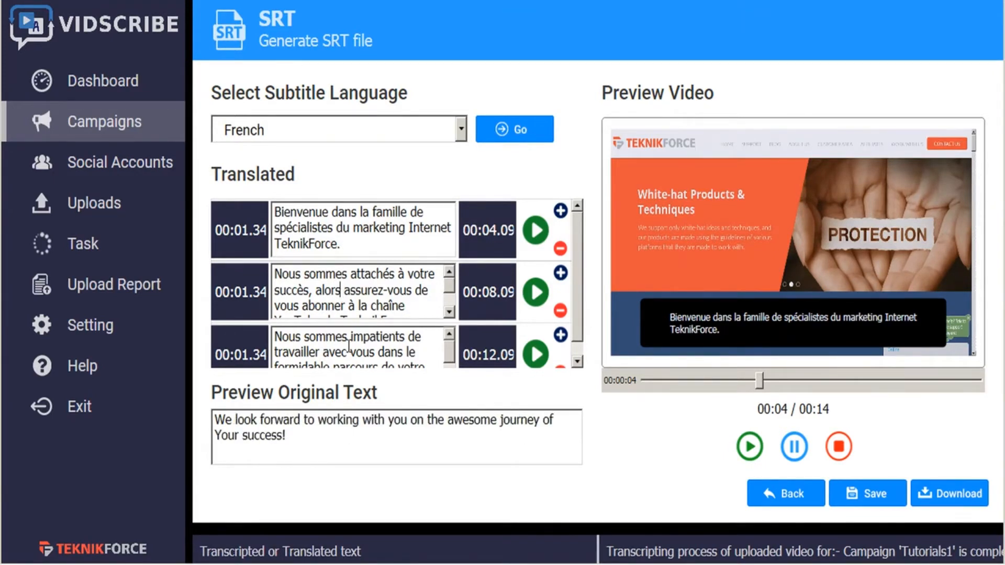
# - Translate the segments into Korean and download the result as "Tutorials1-Korean Tuesday, 17 September 2019.srt"
pyautogui.click(461, 131)
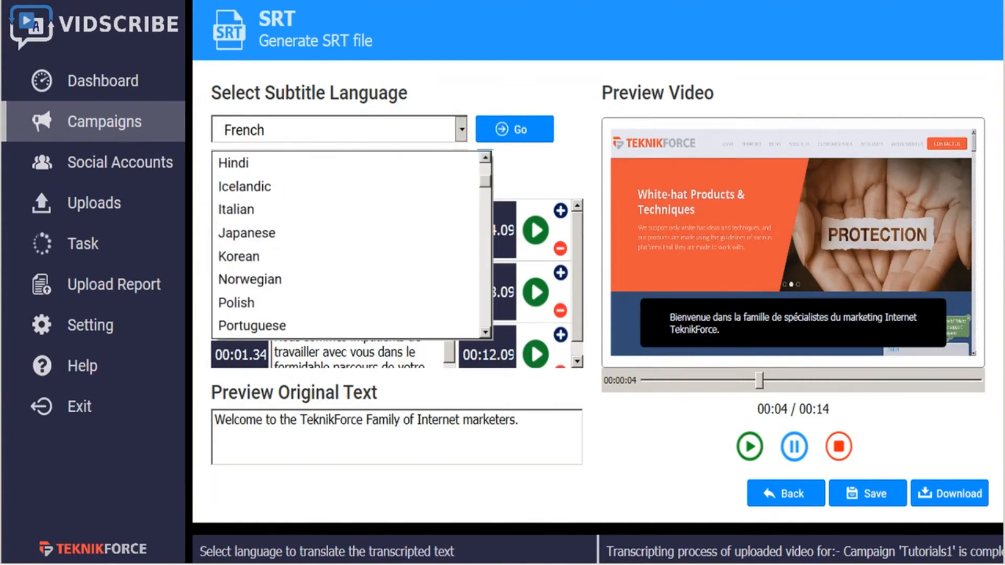
pyautogui.click(262, 256)
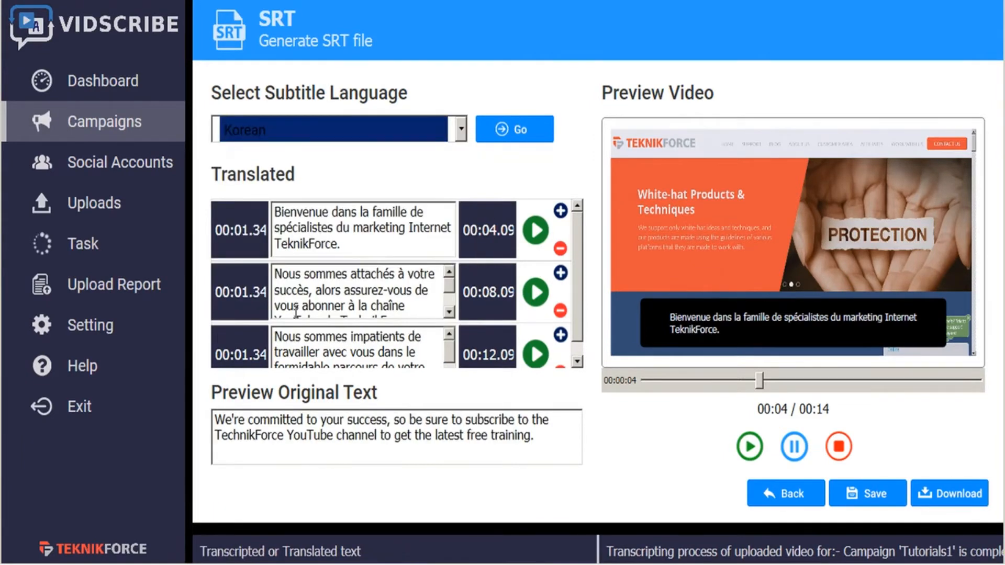
pyautogui.click(500, 132)
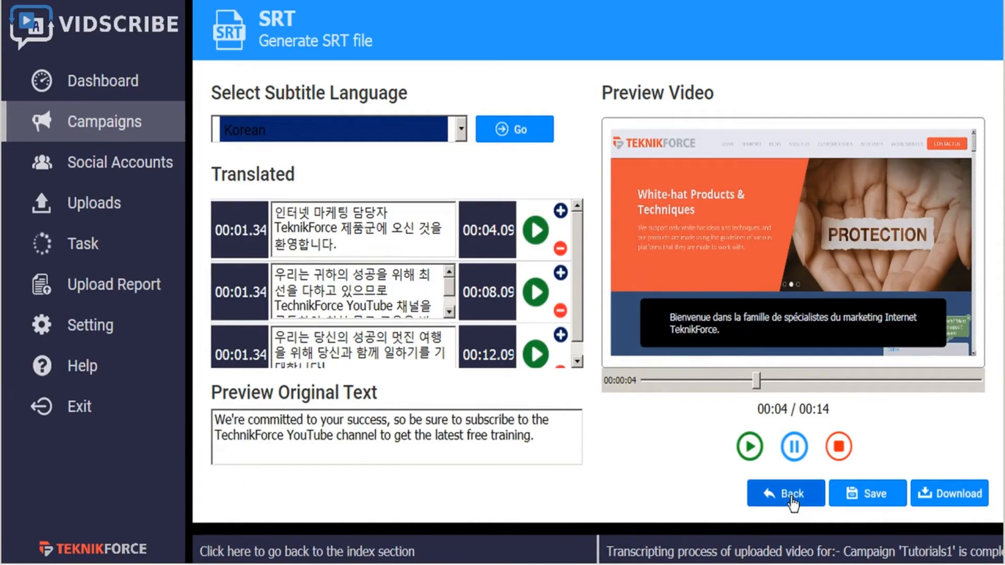
pyautogui.click(969, 497)
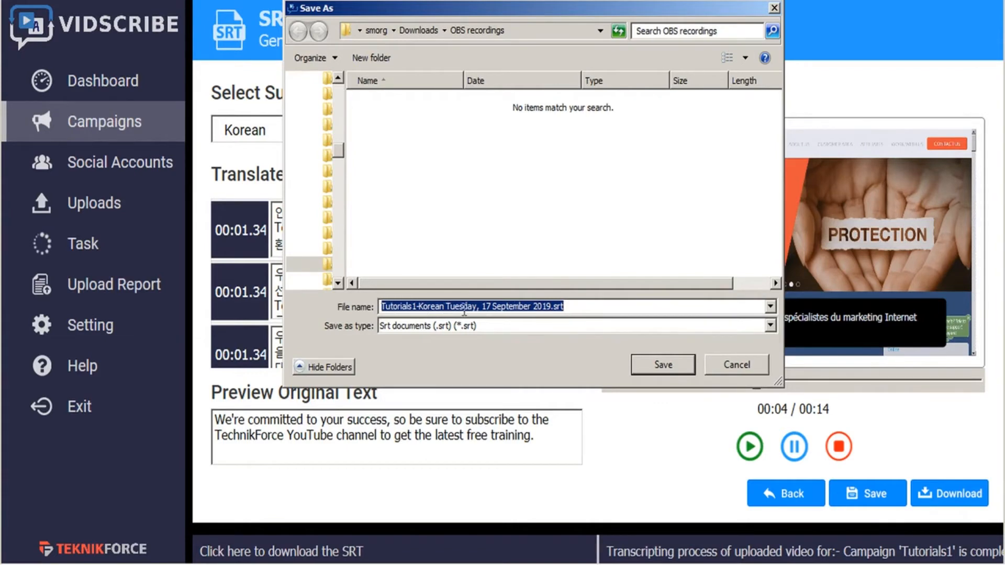
pyautogui.click(670, 368)
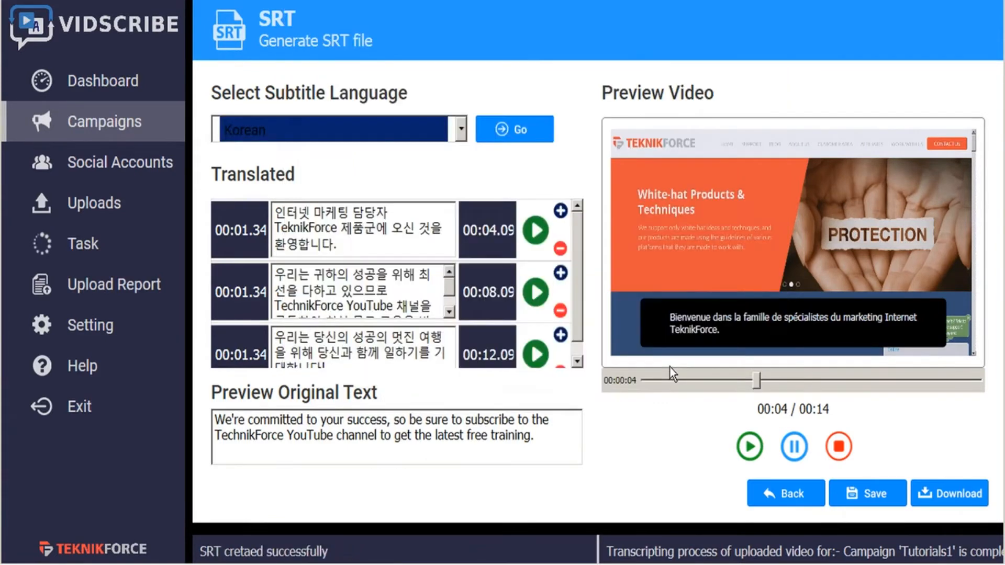
# - Reopen the SRT generator and look through the complete list of available subtitle languages without choosing another one
pyautogui.click(785, 497)
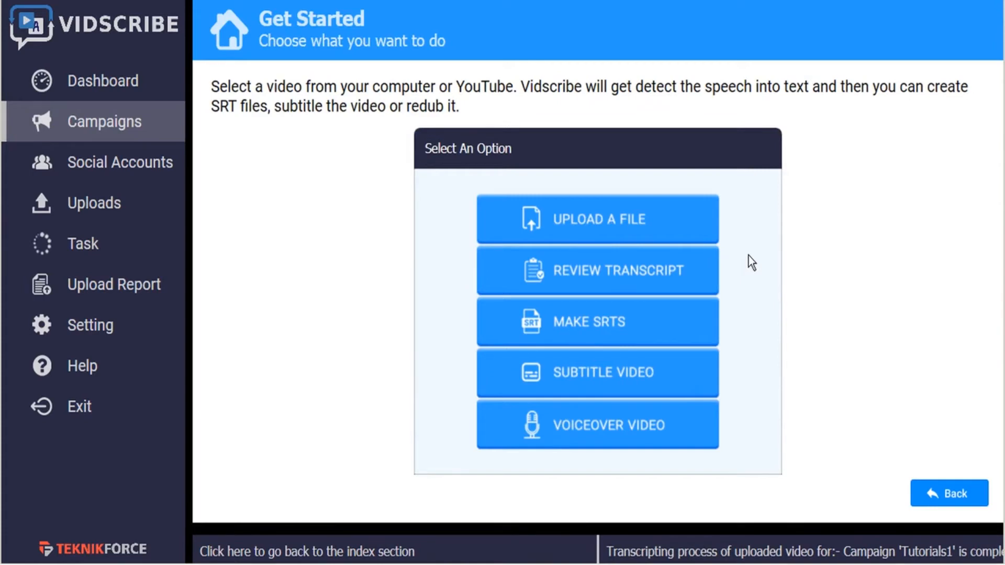
pyautogui.click(586, 327)
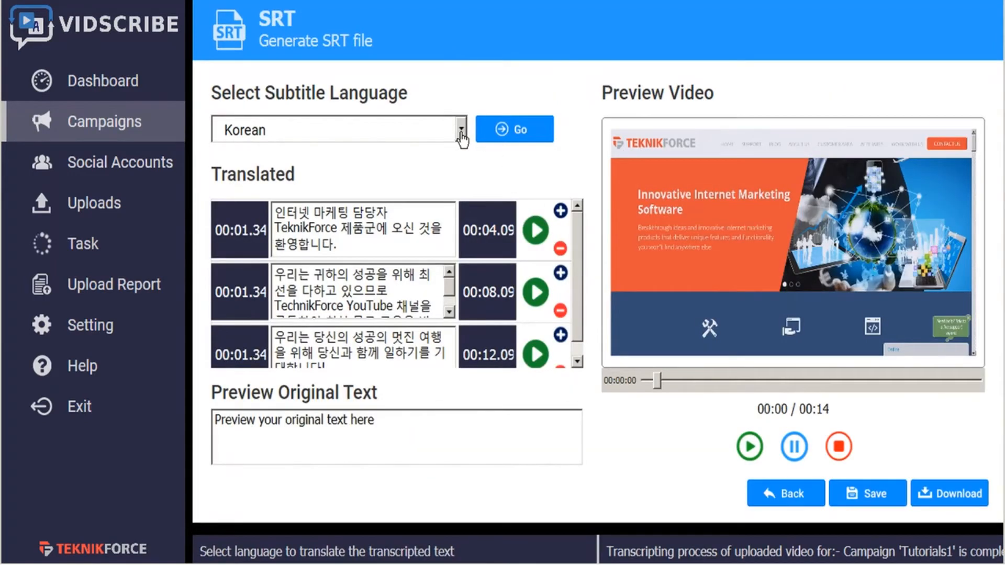
pyautogui.click(460, 131)
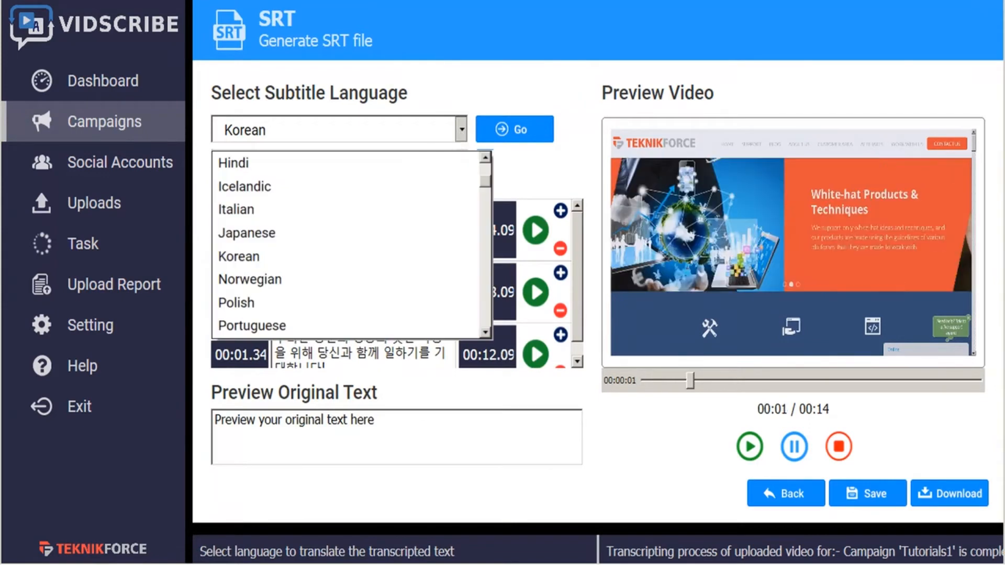
pyautogui.scroll(-3, 348, 244)
pyautogui.scroll(-3, 348, 244)
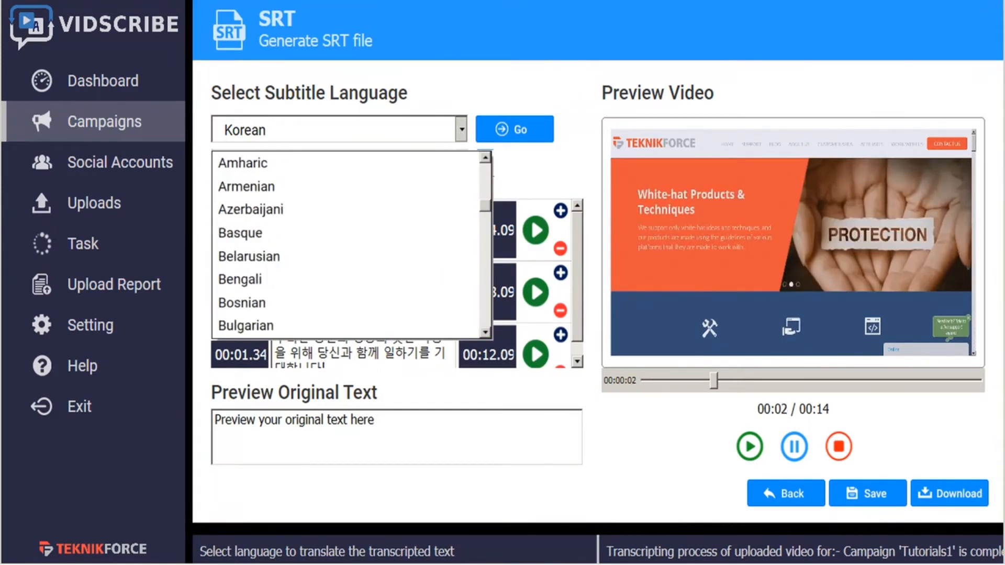
pyautogui.scroll(-3, 348, 244)
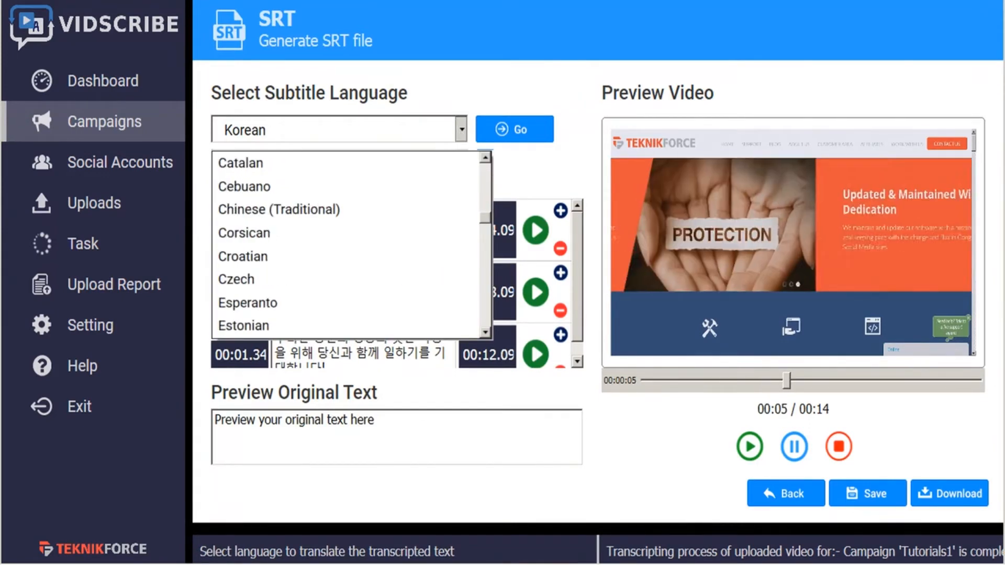
pyautogui.scroll(-3, 348, 243)
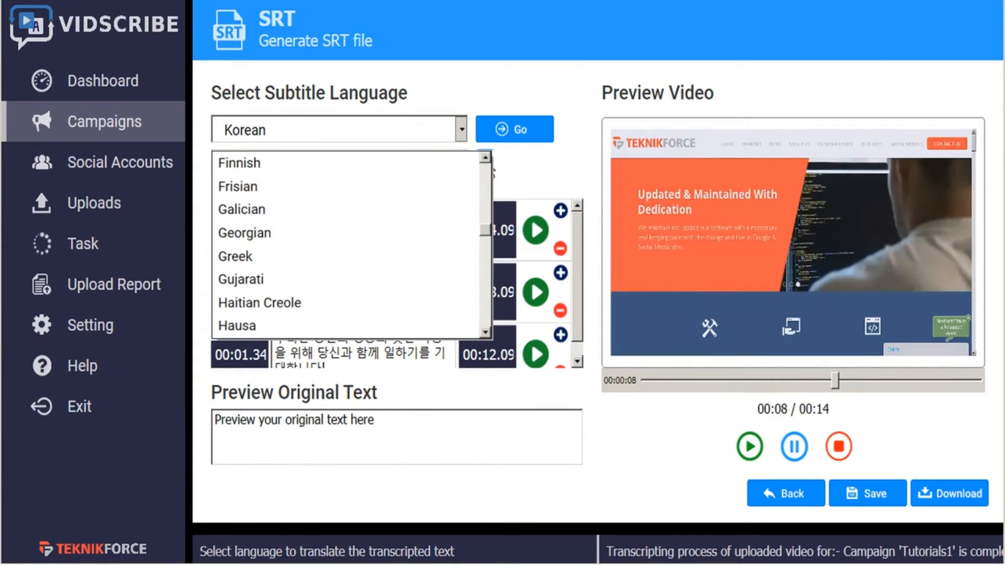
pyautogui.scroll(-3, 349, 243)
pyautogui.scroll(-3, 348, 243)
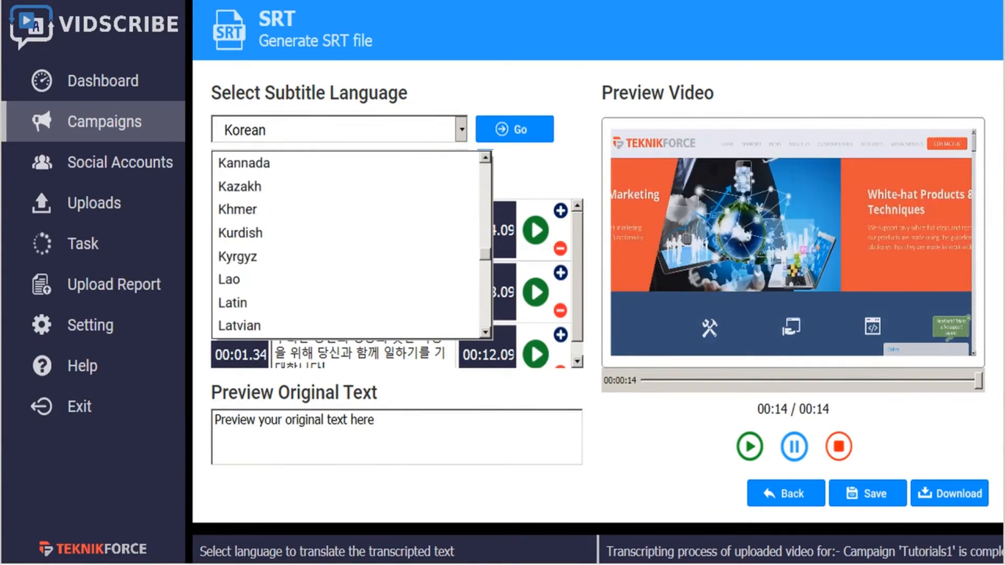
pyautogui.scroll(-3, 348, 244)
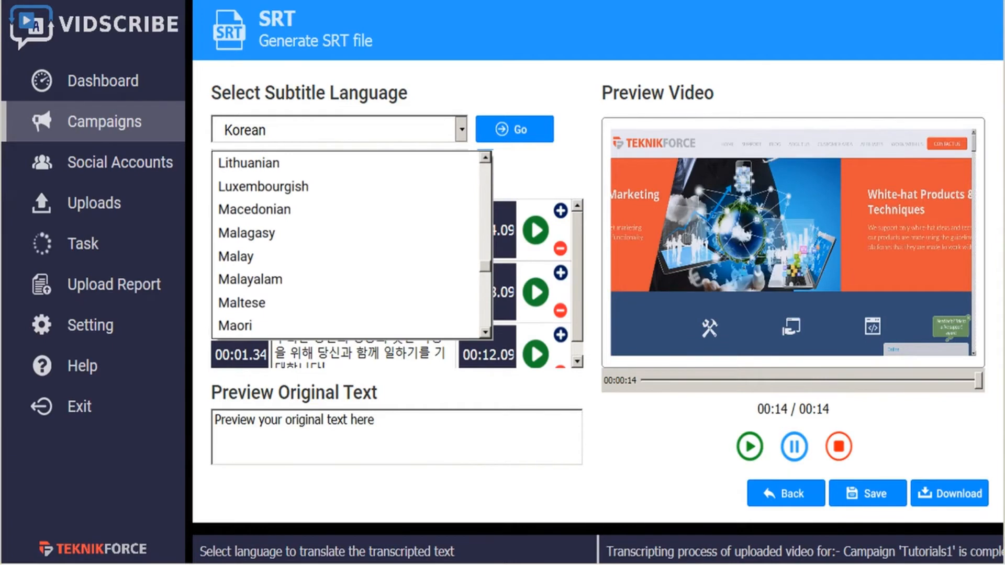
pyautogui.scroll(-3, 348, 243)
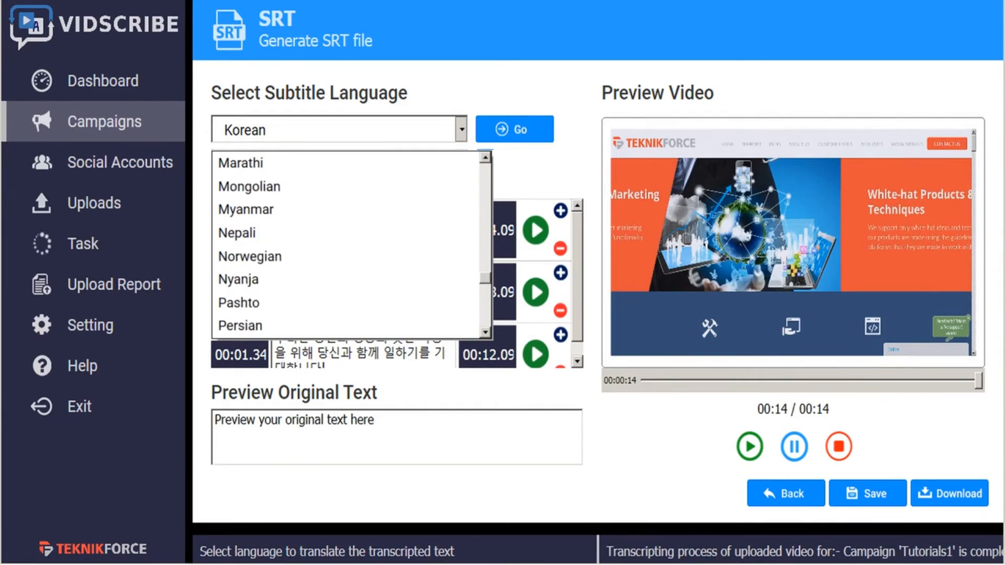
pyautogui.scroll(-3, 348, 243)
pyautogui.scroll(-3, 348, 243)
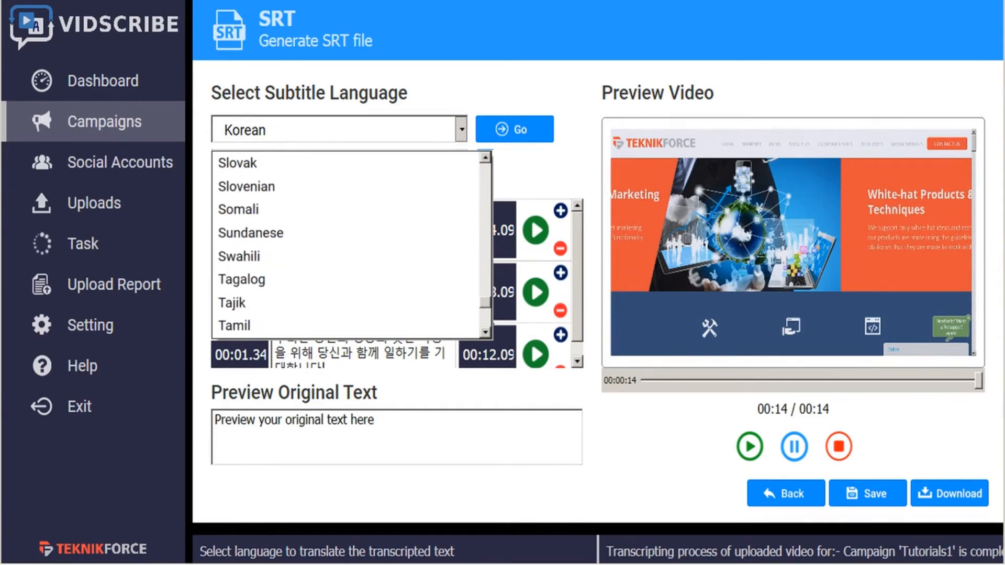
pyautogui.scroll(-3, 348, 243)
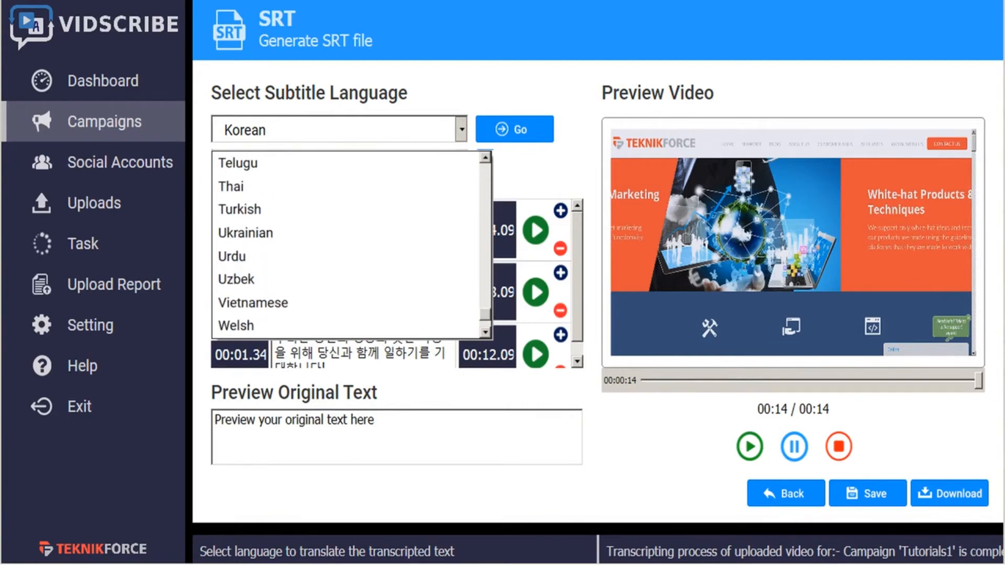
pyautogui.scroll(-2, 348, 243)
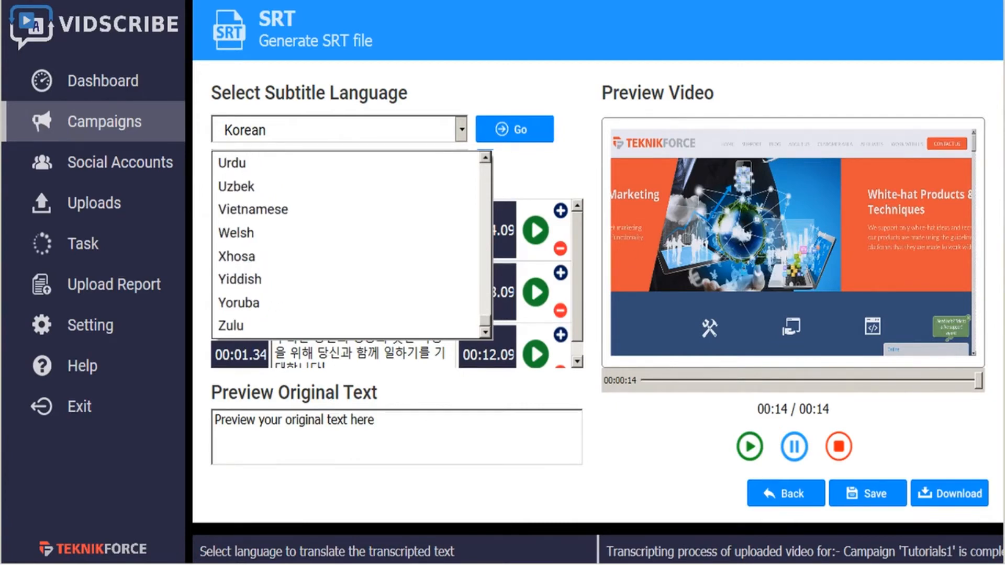
pyautogui.click(485, 345)
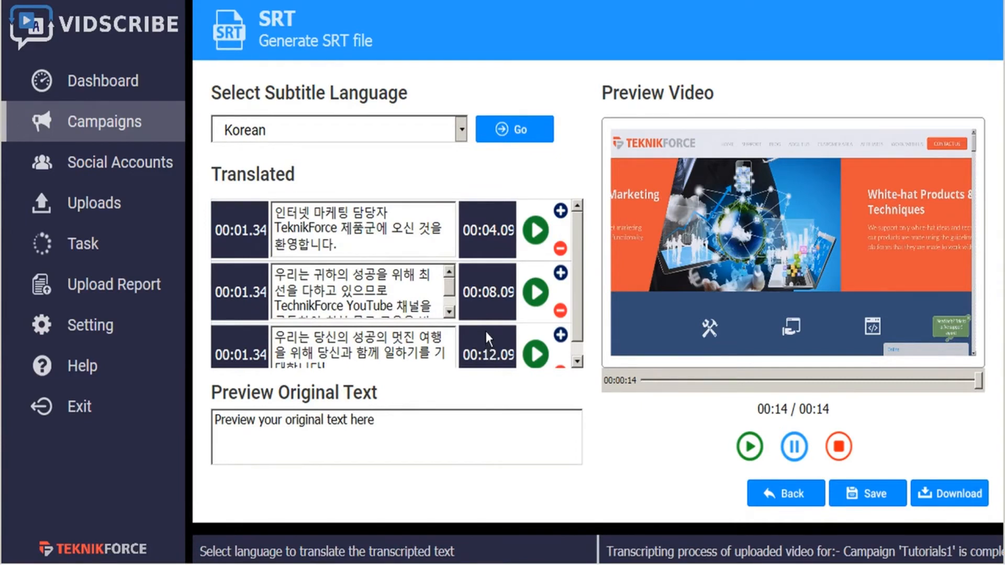
# - Leave the SRT generator, open the campaign's Subtitle Video page, and play the first Korean segment in the preview
pyautogui.click(773, 496)
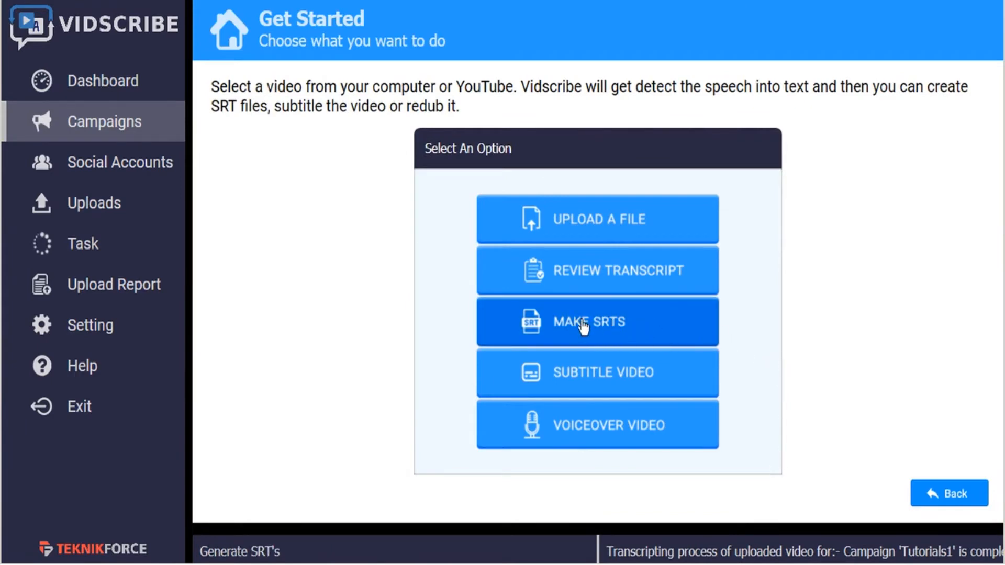
pyautogui.click(593, 384)
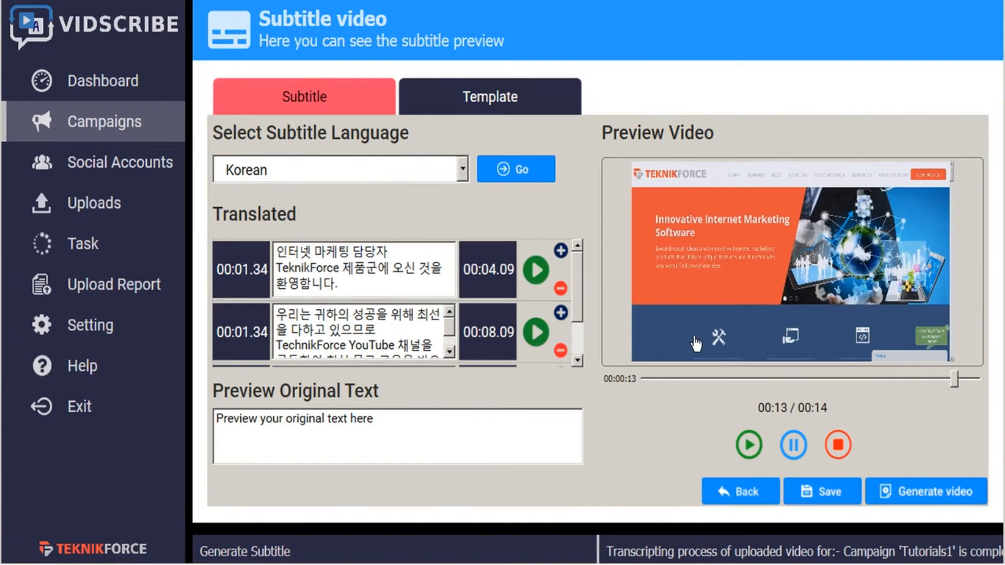
pyautogui.click(536, 270)
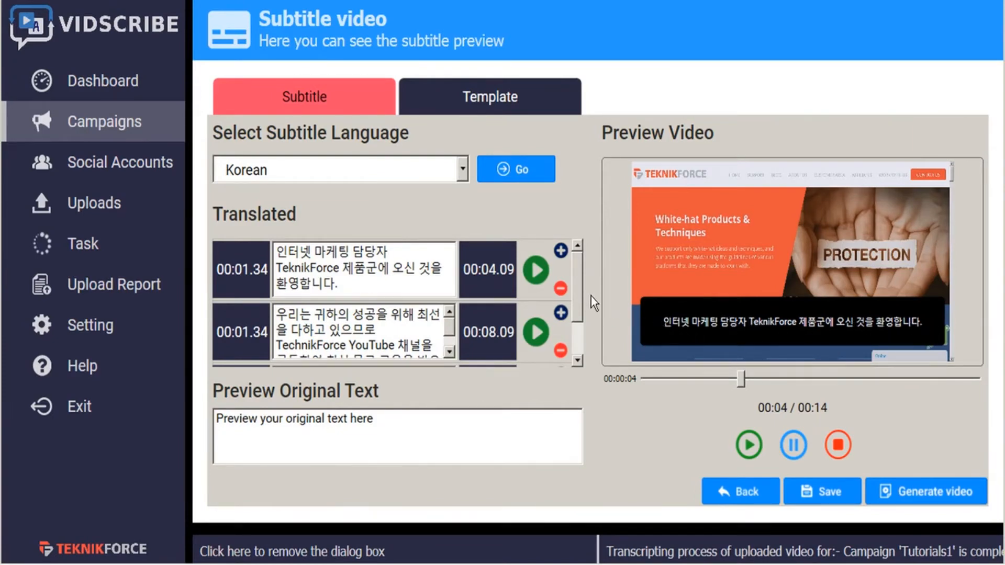
# - Look through the available subtitle languages without changing Korean, and play the first two translated segments in the preview
pyautogui.click(462, 169)
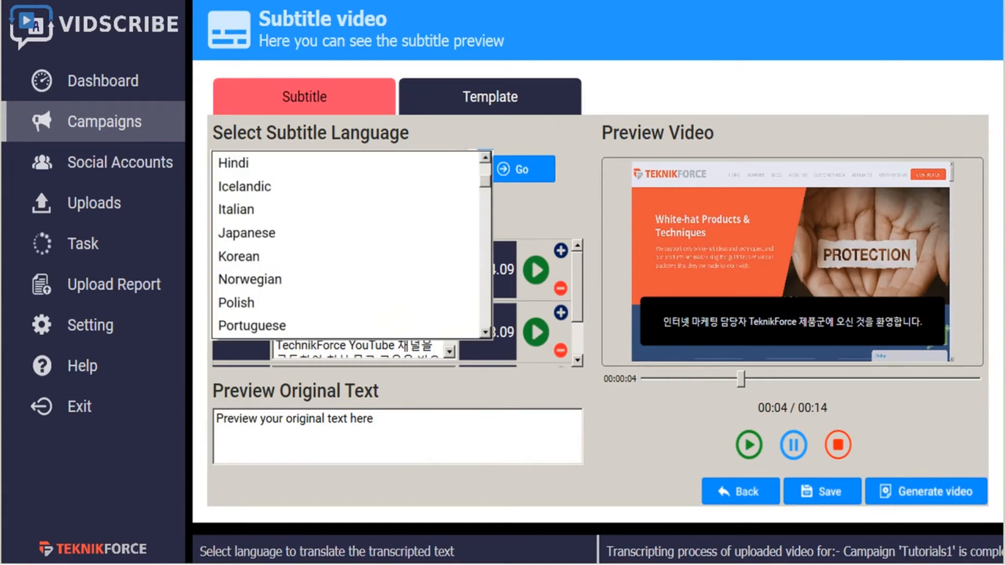
pyautogui.click(493, 228)
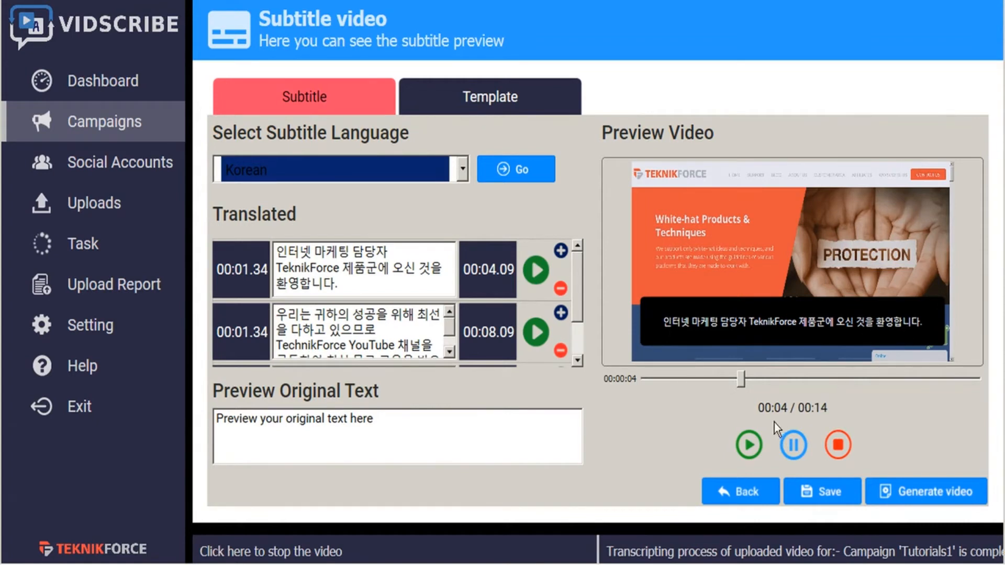
pyautogui.click(749, 446)
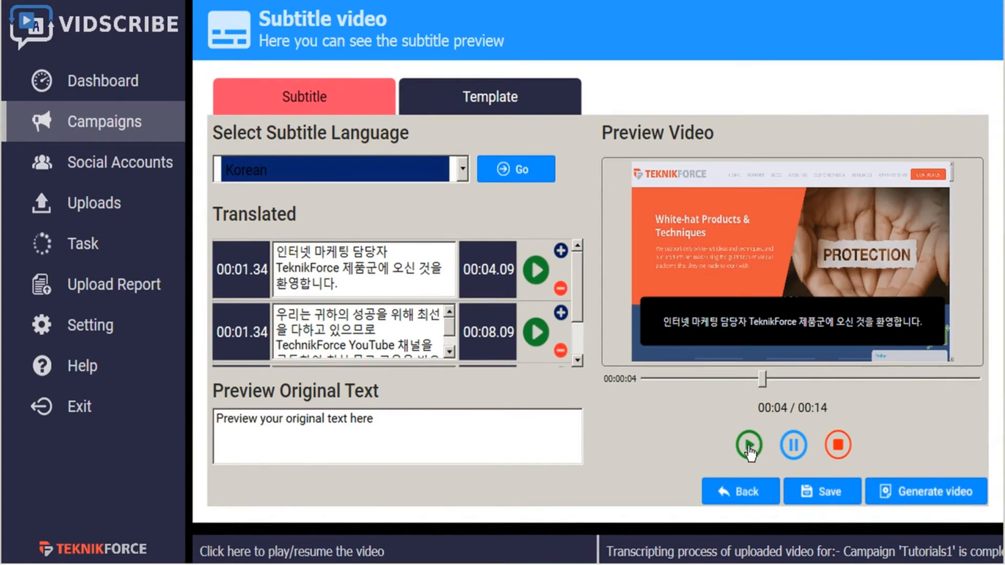
pyautogui.click(537, 270)
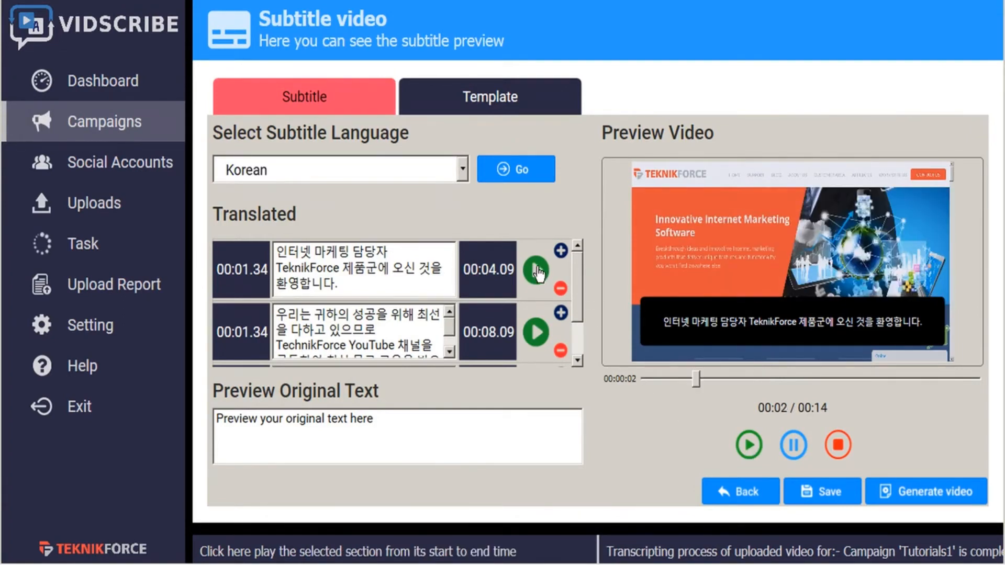
pyautogui.click(542, 342)
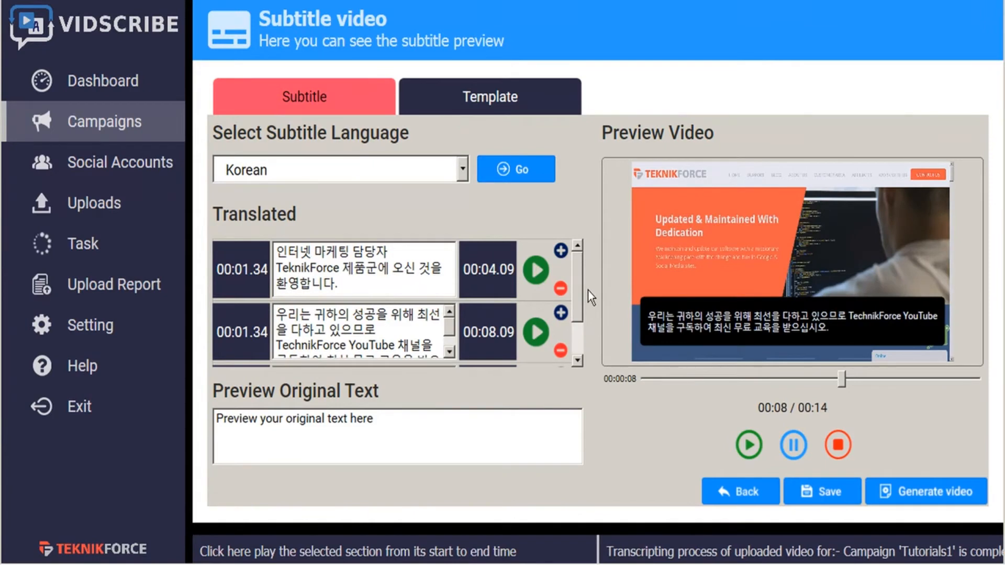
# - Generate the Korean-subtitled video and save it as the MP4 file "welcome korean subtitles" in the OBS recordings folder
pyautogui.click(926, 493)
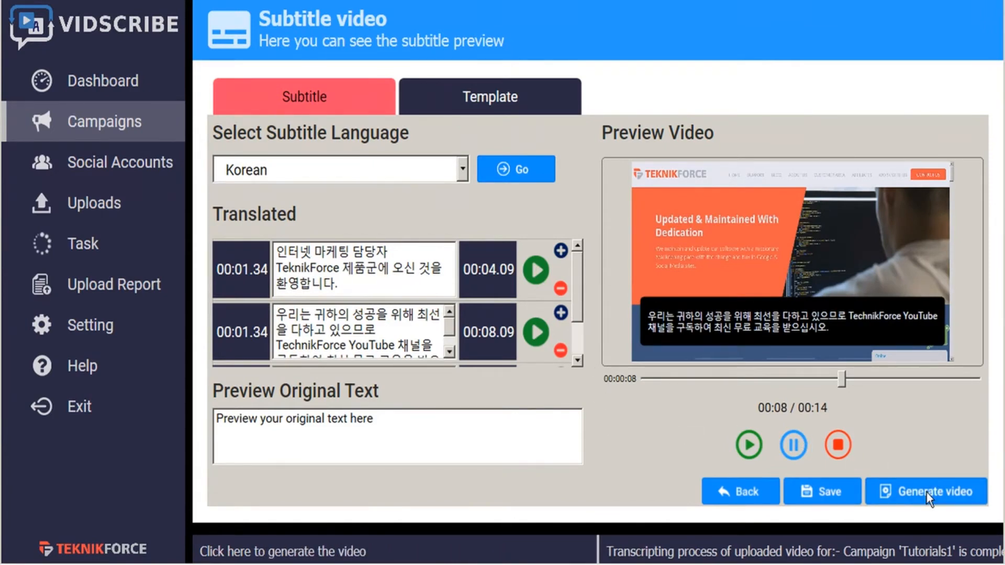
pyautogui.write('welcome kor')
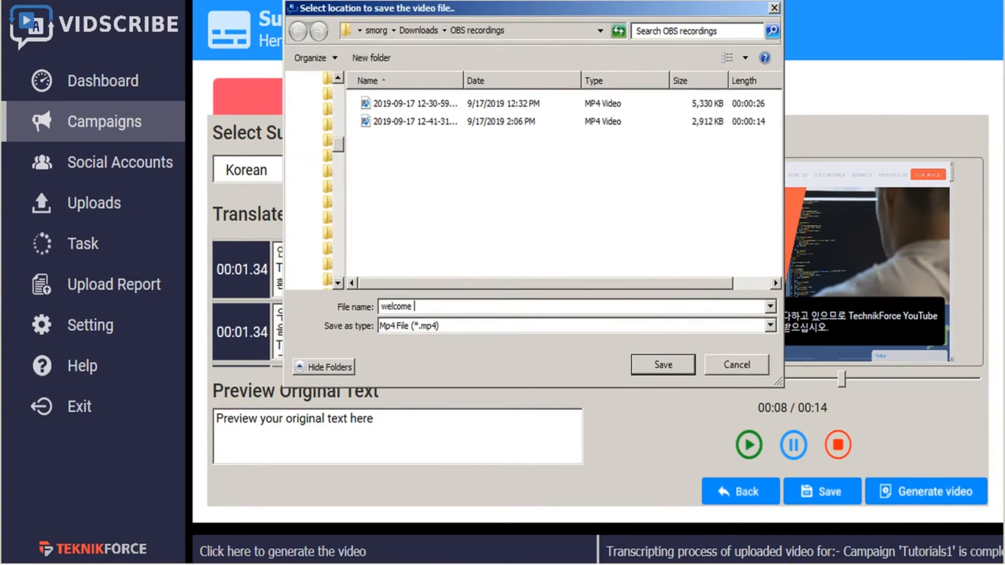
pyautogui.write('ean subtitles')
pyautogui.click(649, 365)
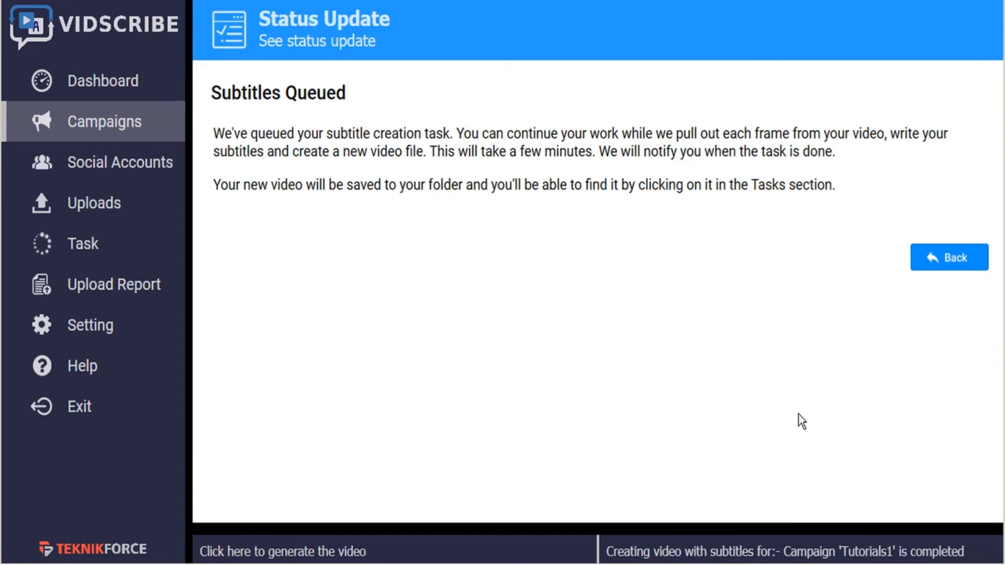
# - Open the finished "Video Only With Subtitles" result of the Tutorials1 campaign from the task list
pyautogui.click(89, 247)
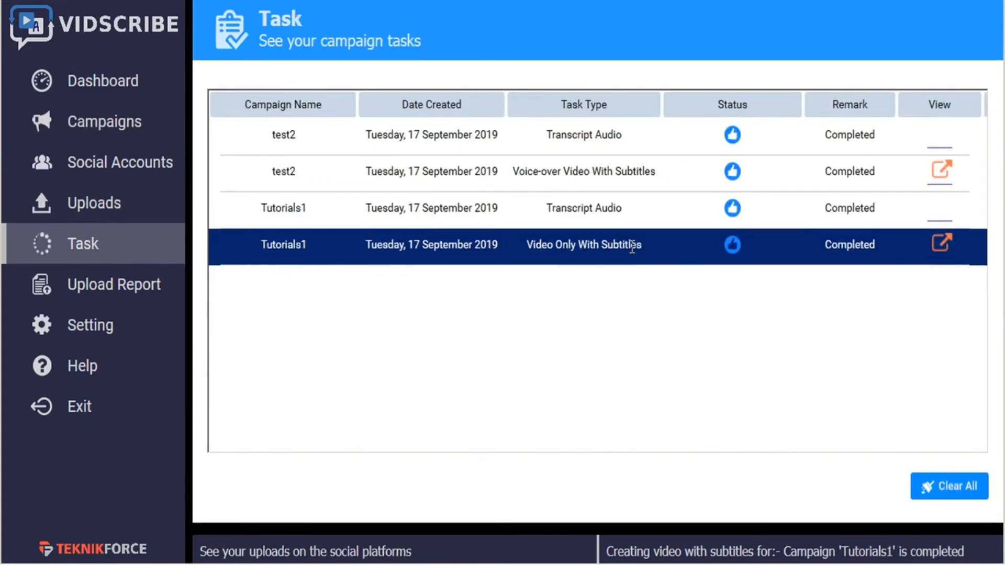
pyautogui.click(942, 245)
# - Return to the campaign list, start the Tutorials1 campaign, and open its voice-over setup
pyautogui.click(94, 130)
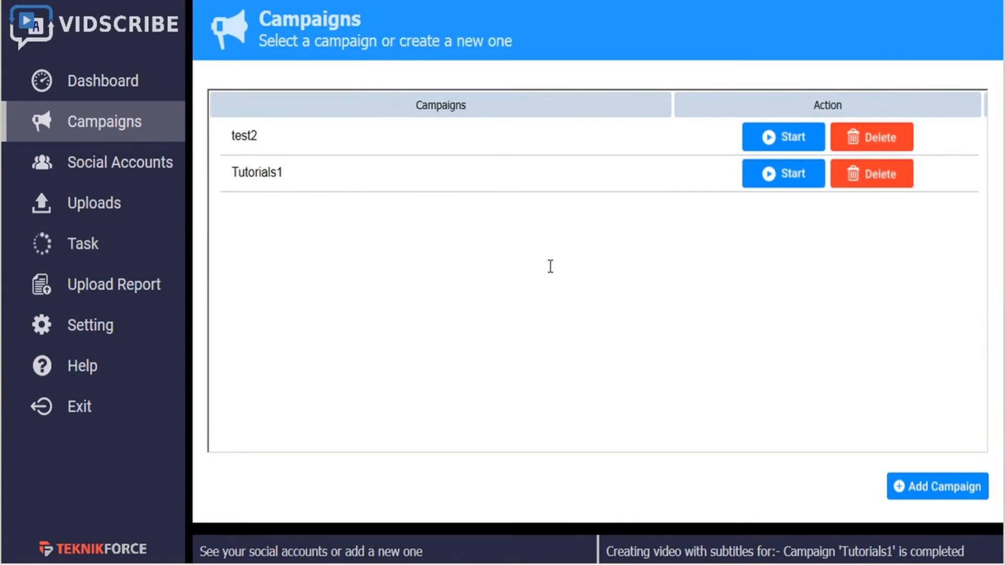
pyautogui.click(783, 178)
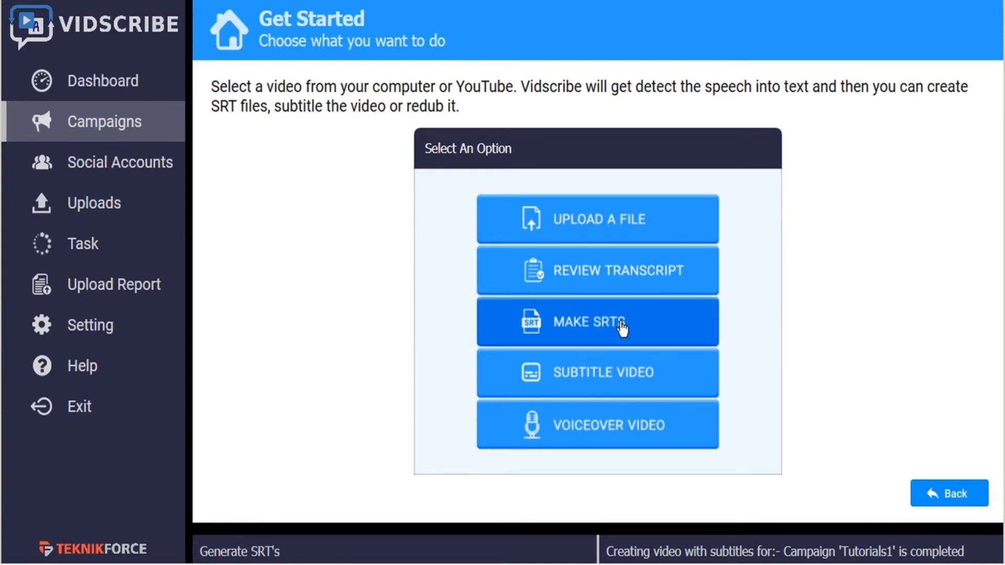
pyautogui.click(610, 427)
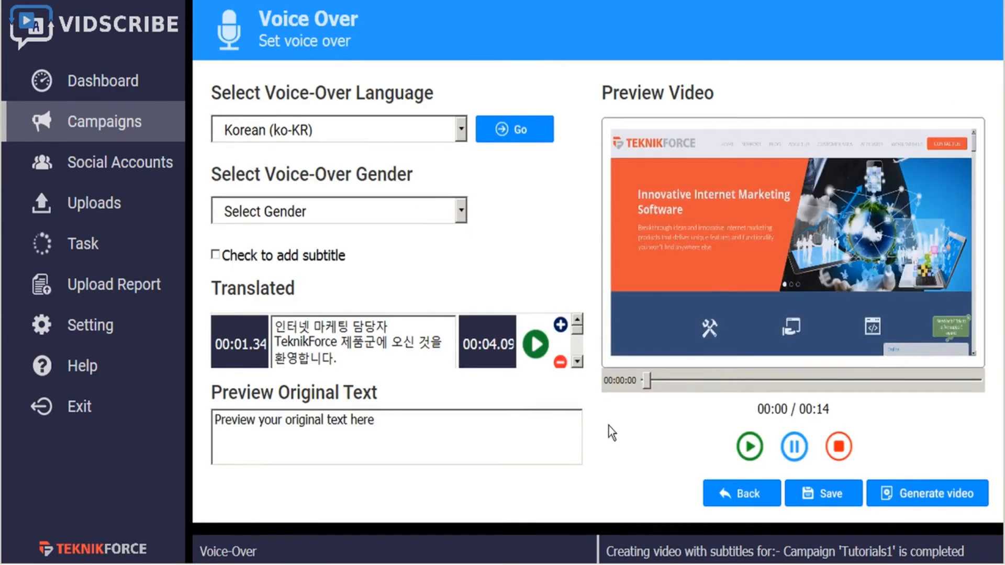
# - Look through the available voice-over languages without changing the current Korean selection
pyautogui.click(461, 132)
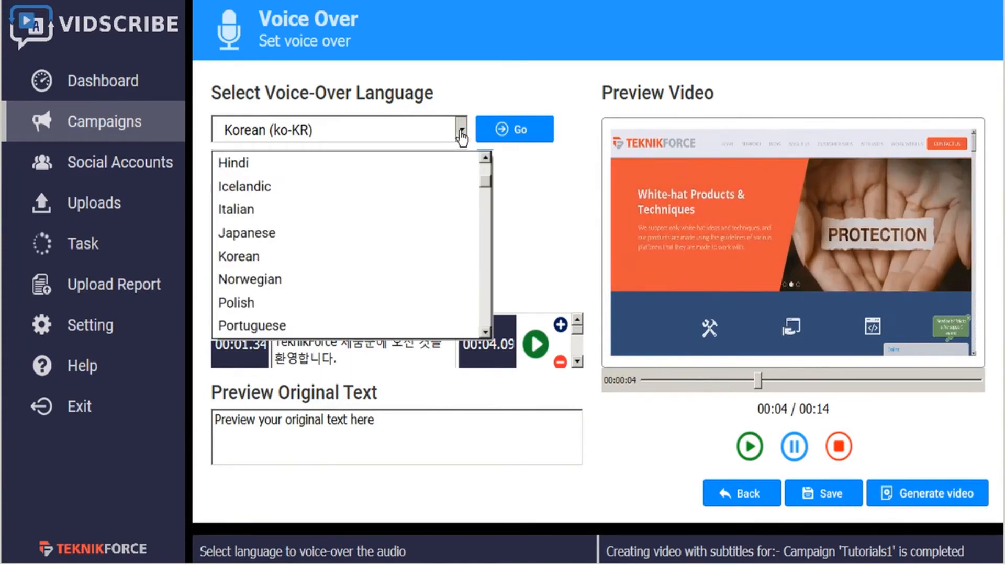
pyautogui.click(461, 134)
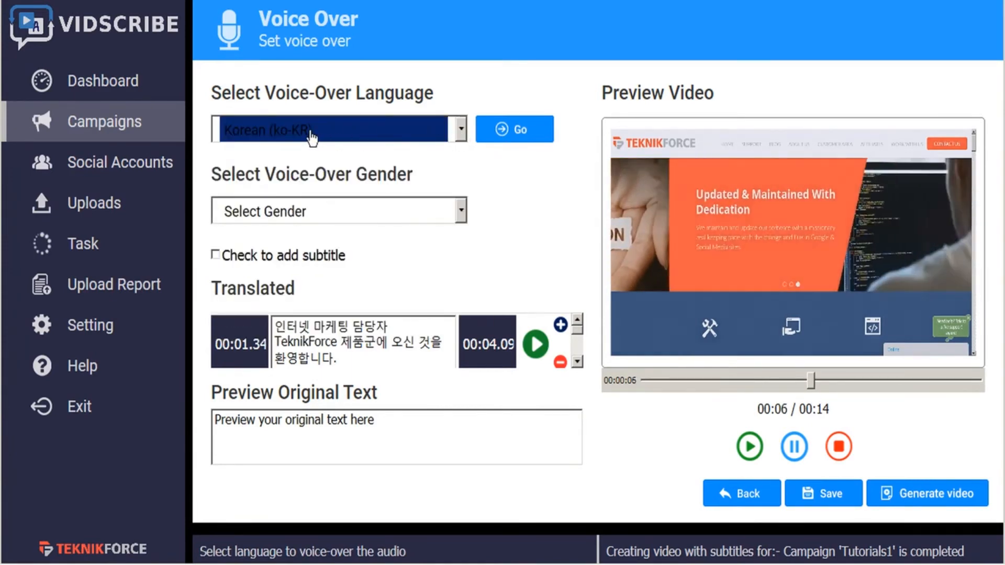
pyautogui.click(462, 131)
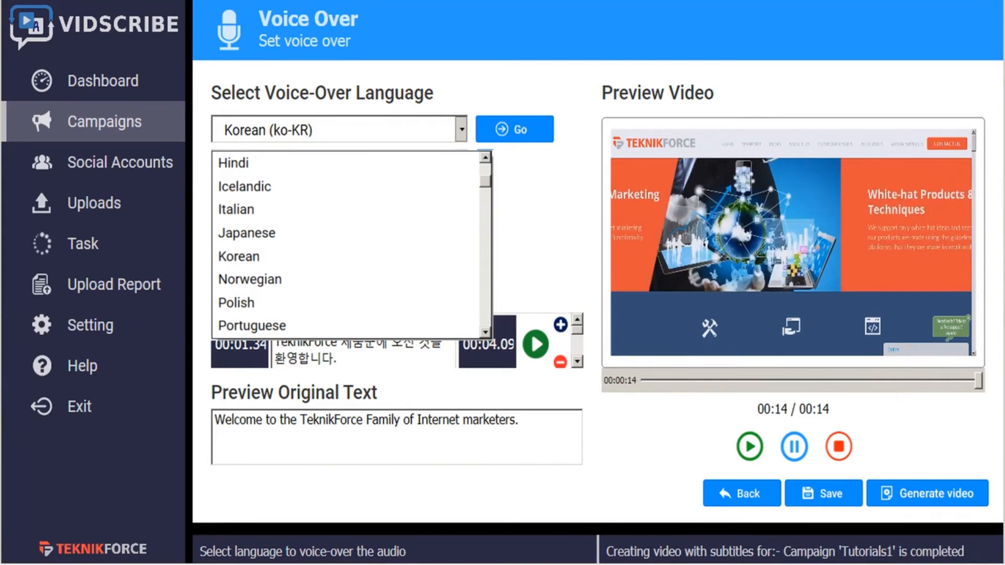
pyautogui.click(533, 190)
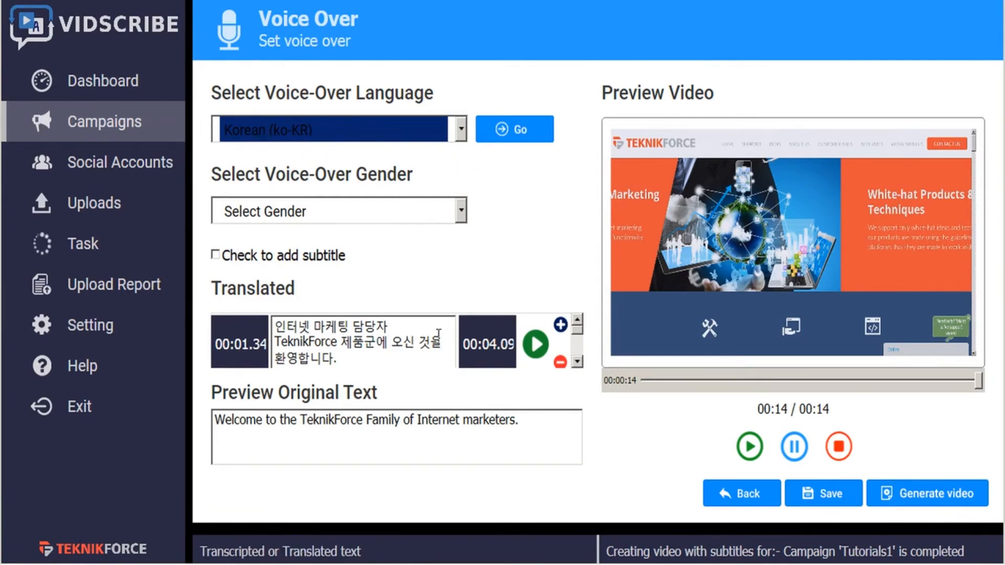
# - Check the voices offered for Korean, and switch the voice-over language to Russian (ru-RU) to compare its voices
pyautogui.click(460, 211)
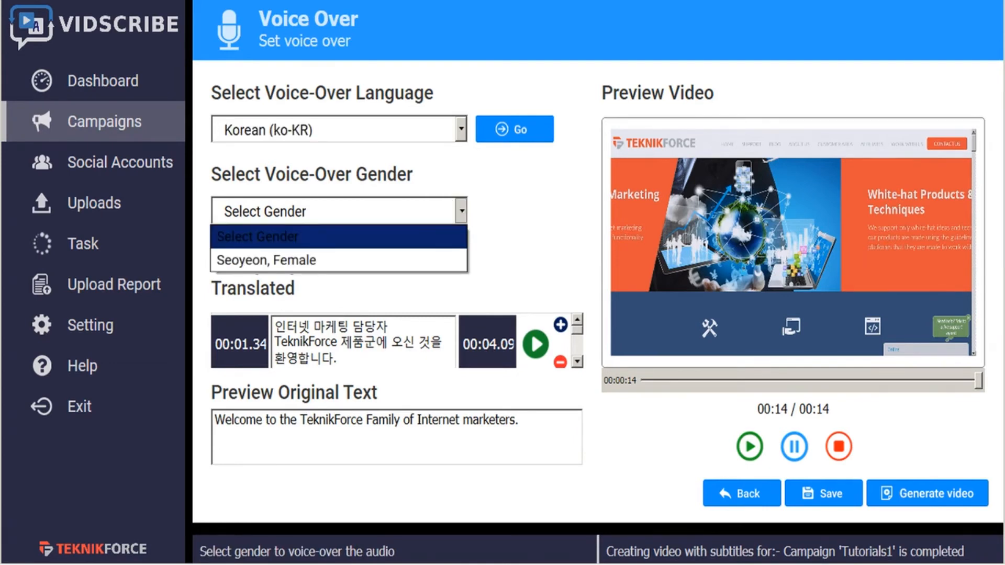
pyautogui.click(311, 271)
pyautogui.click(460, 130)
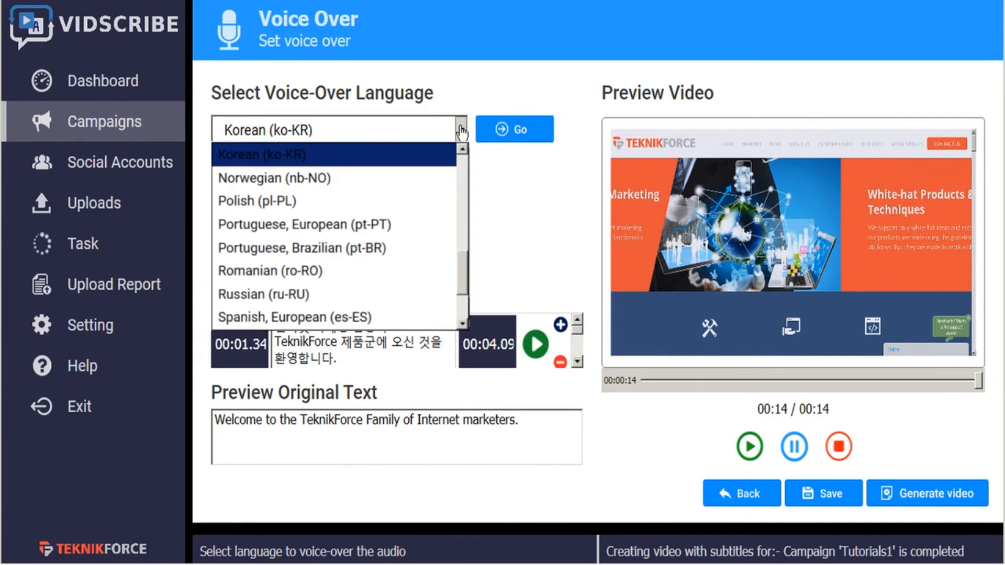
pyautogui.click(263, 295)
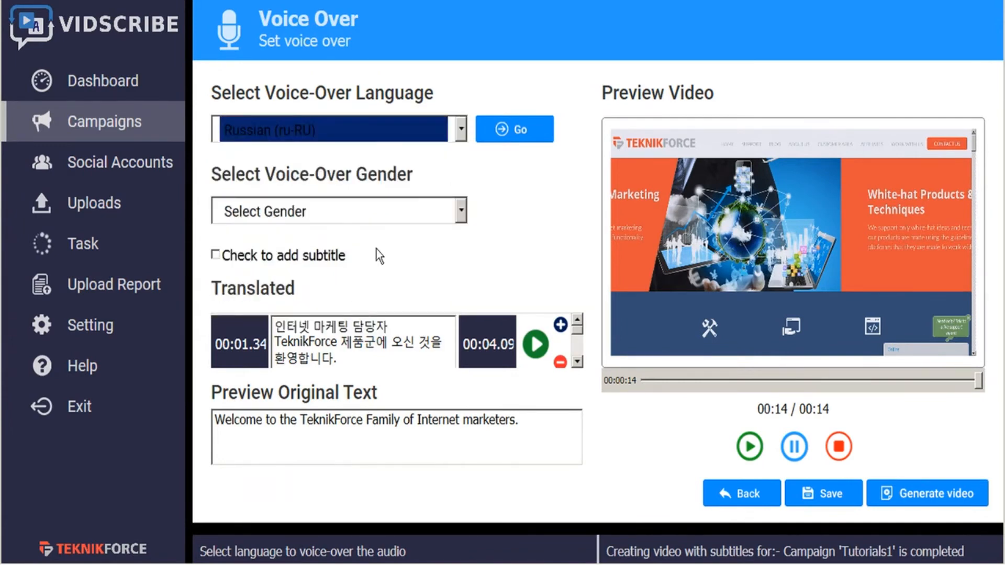
pyautogui.click(461, 211)
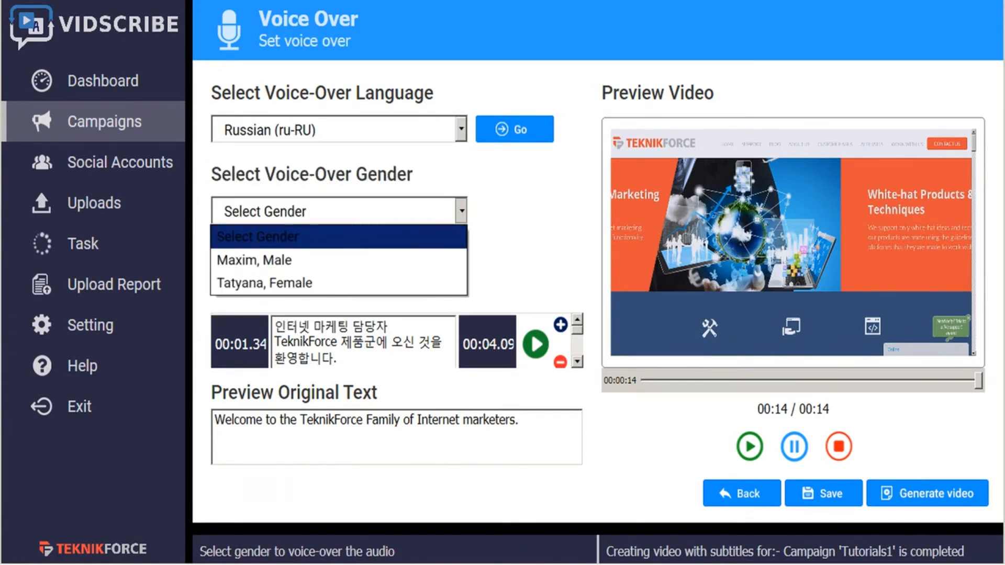
pyautogui.click(460, 132)
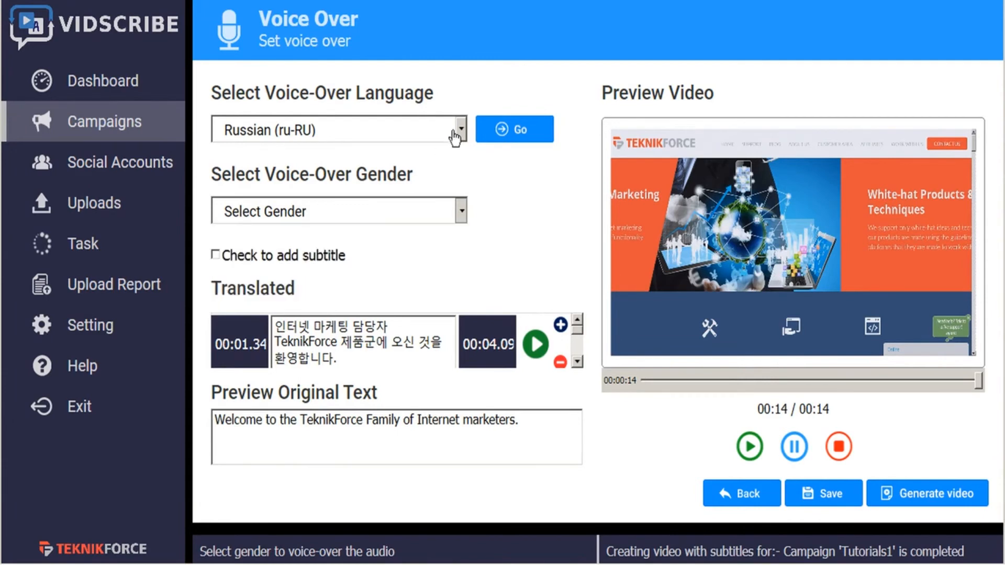
# - Set the voice-over language to Korean (ko-KR) with the "Seoyeon, Female" voice, and enable adding subtitles
pyautogui.click(462, 131)
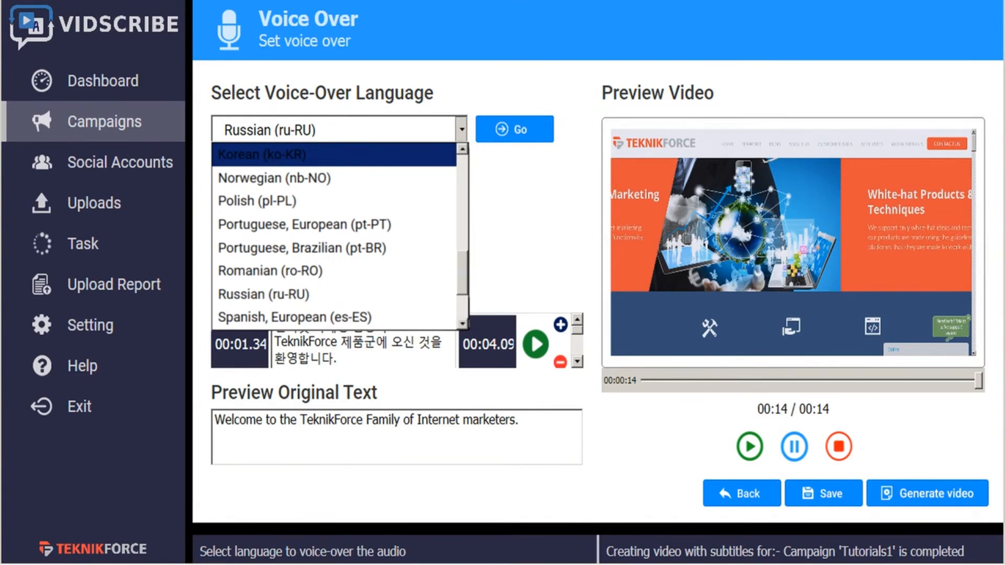
pyautogui.click(262, 155)
pyautogui.click(460, 214)
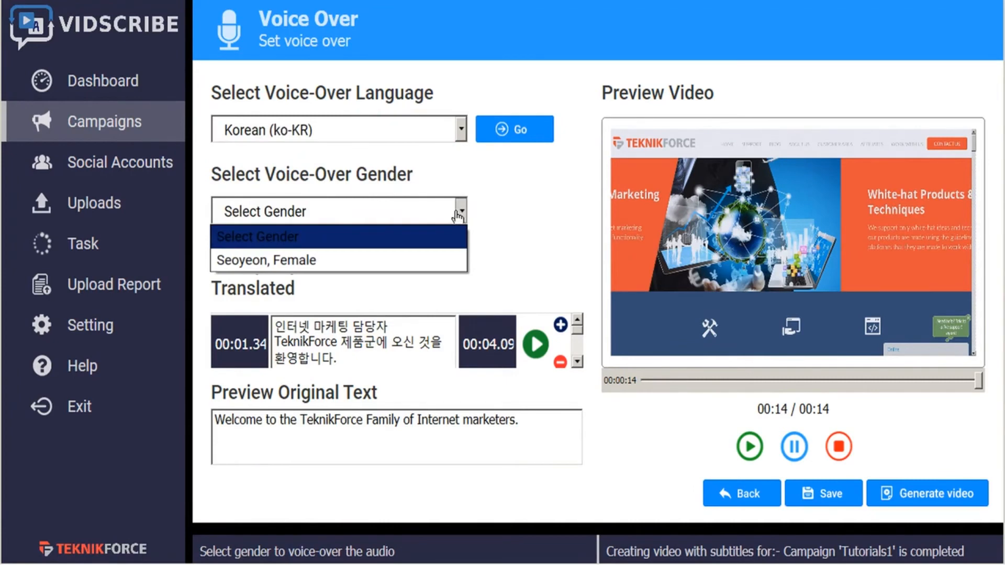
pyautogui.click(345, 267)
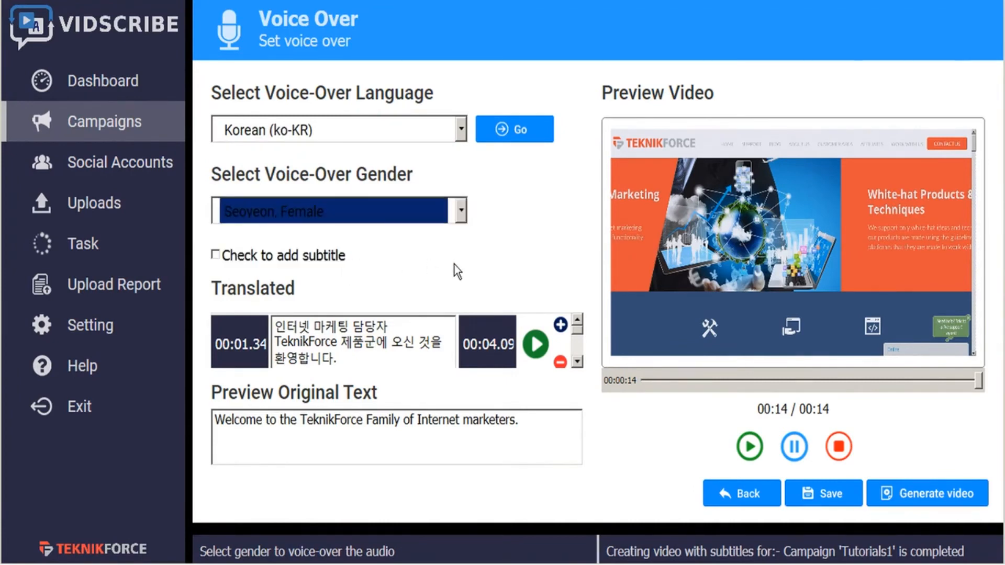
pyautogui.click(216, 255)
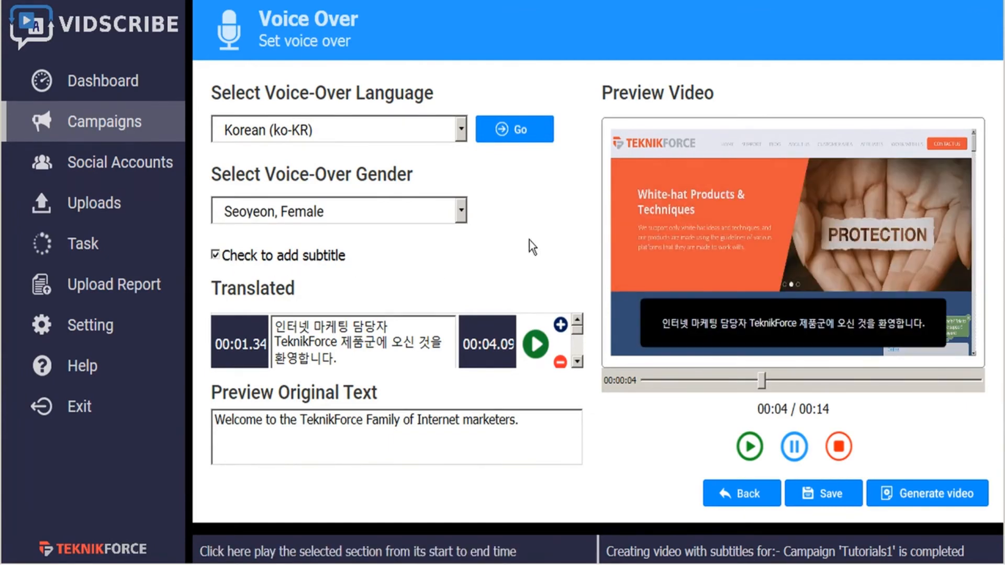
# - Generate the Korean voice-over video and save it in the OBS recordings folder as "welcome korean subtitles VO.mp4"
pyautogui.click(819, 495)
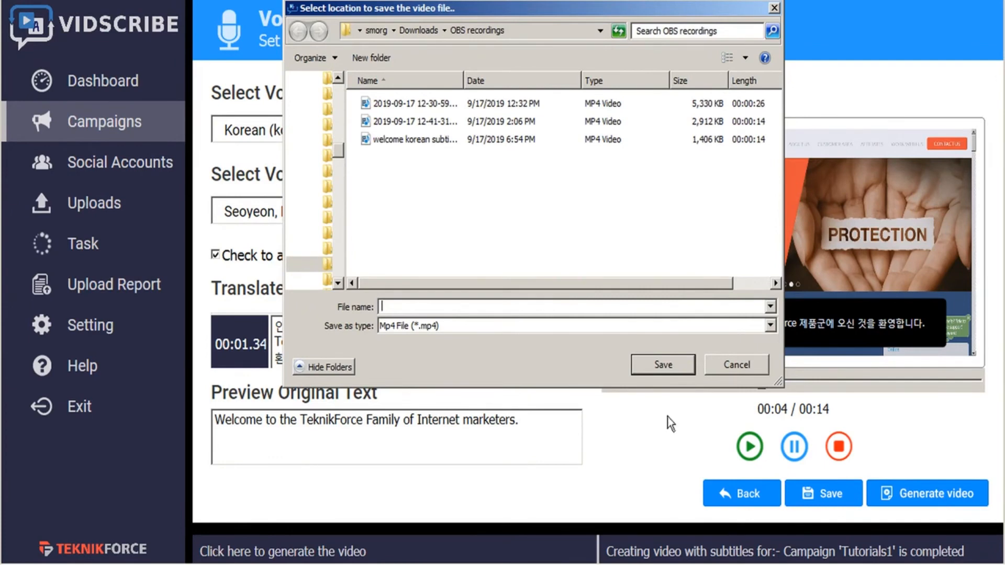
pyautogui.click(428, 141)
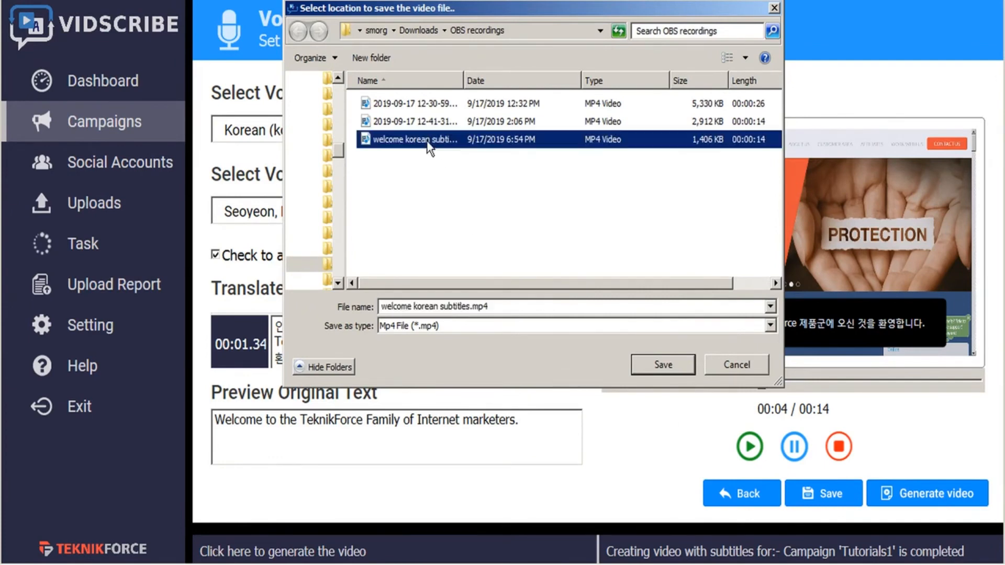
pyautogui.click(469, 306)
pyautogui.click(469, 306)
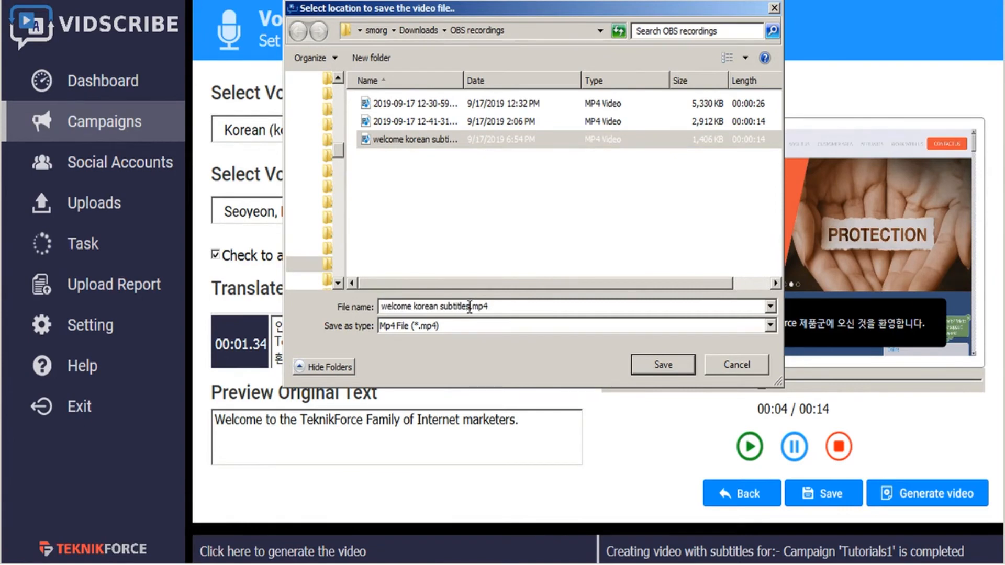
pyautogui.write('VO')
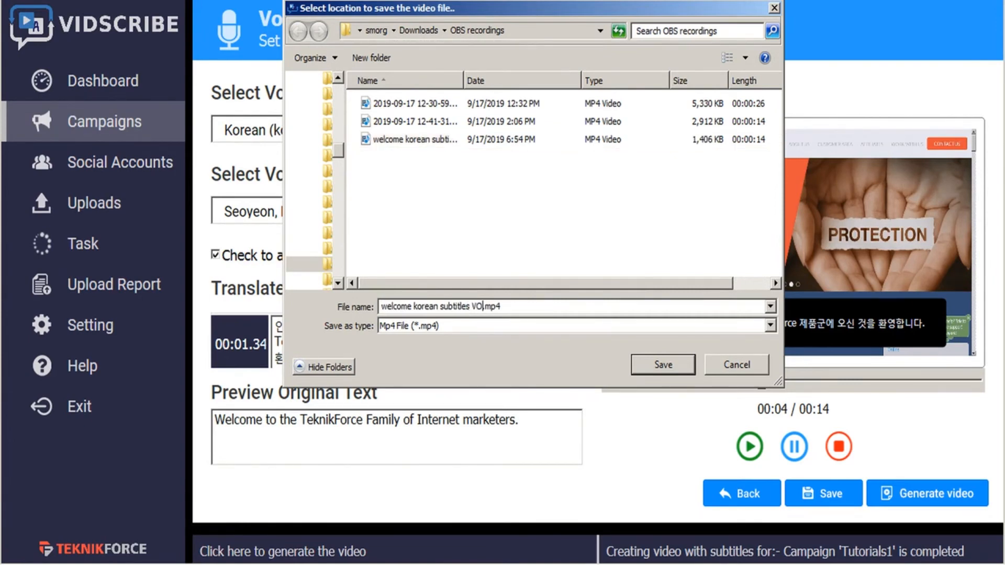
pyautogui.click(647, 365)
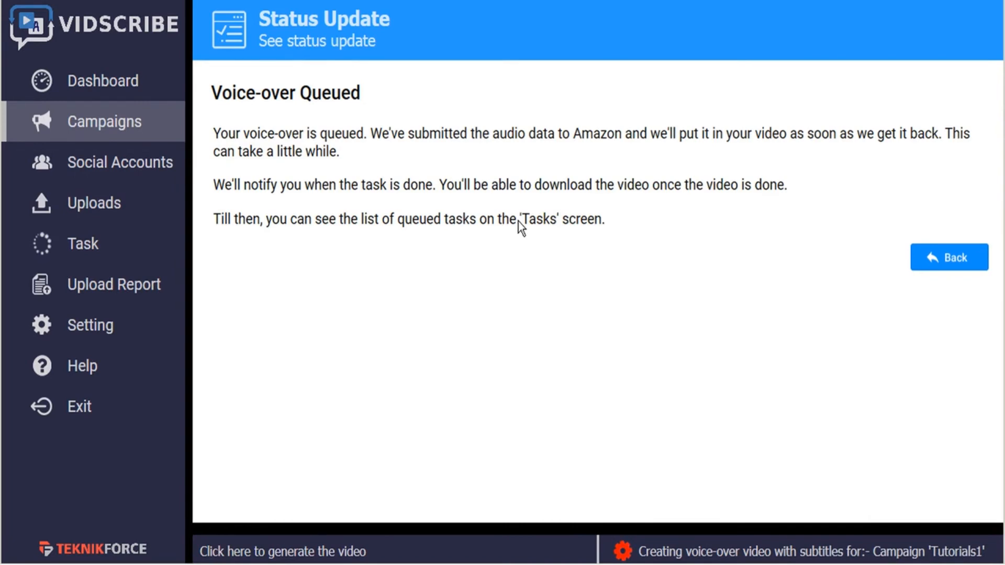
# - Check the status of the Tutorials1 campaign's "Voice-over Video With Subtitles" task in the task list
pyautogui.click(81, 252)
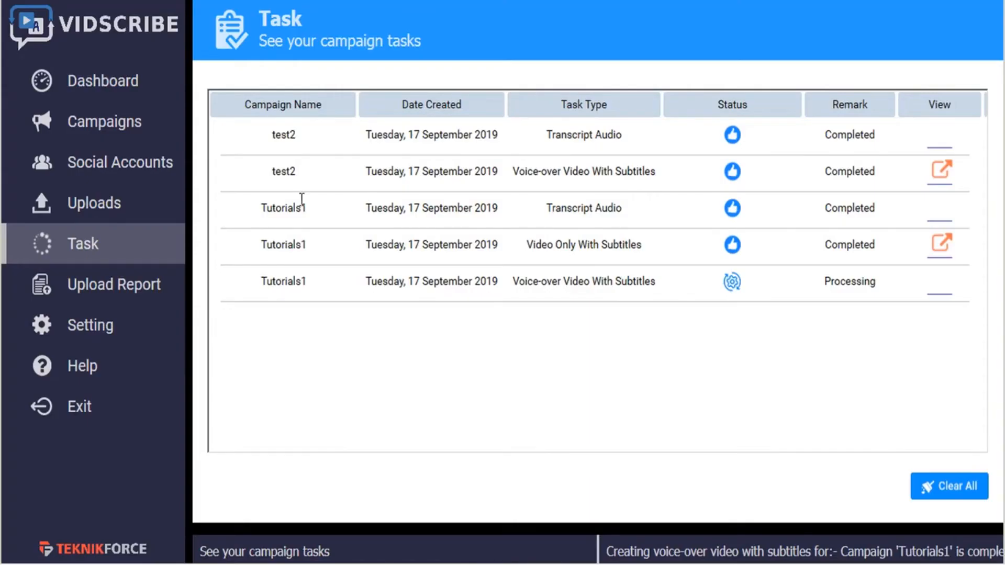
pyautogui.click(93, 244)
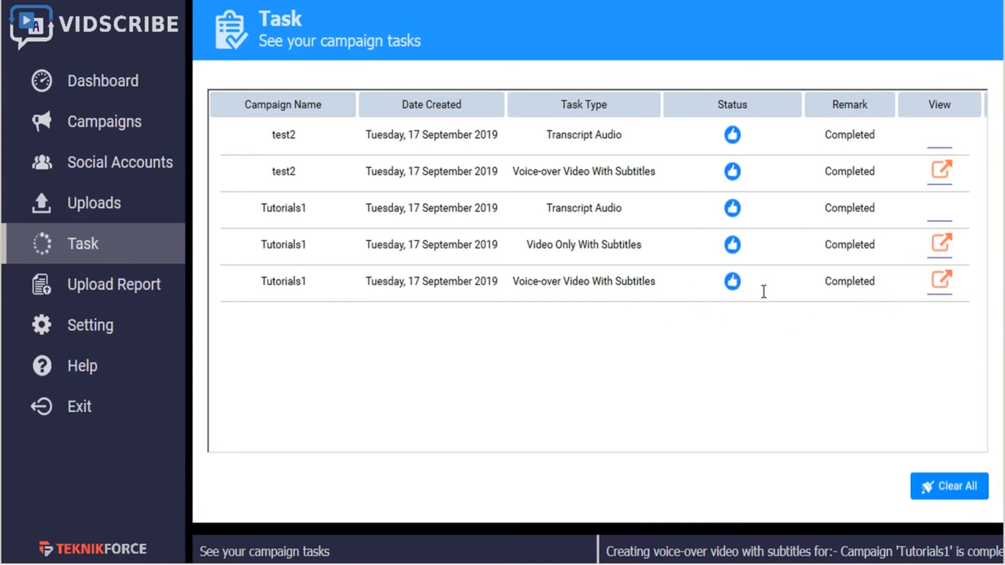
# - View the finished Tutorials1 voice-over video, and select that campaign's "welcome korean subtitles VO.mp4" as the video to upload, pausing its preview
pyautogui.click(942, 287)
pyautogui.click(104, 209)
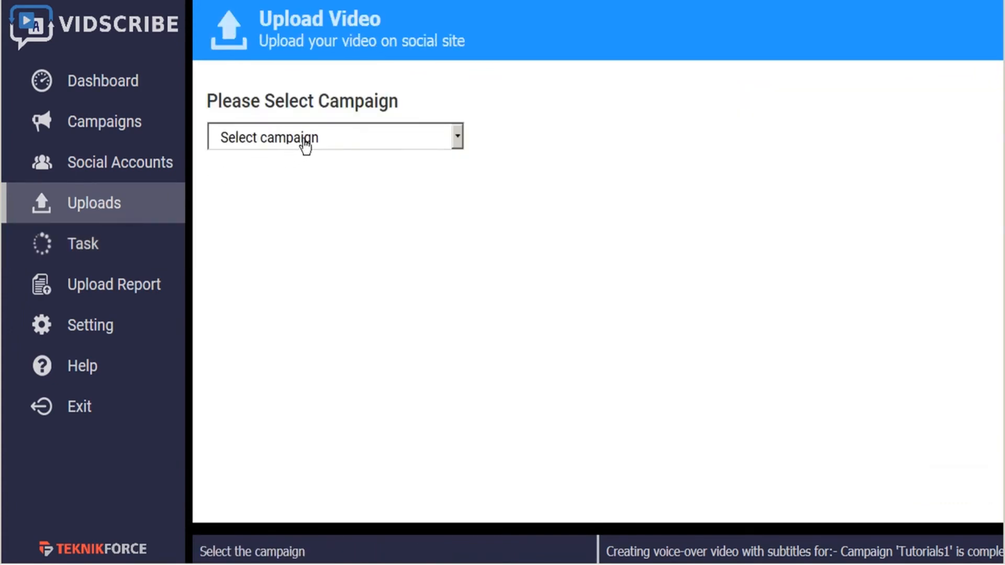
pyautogui.click(363, 140)
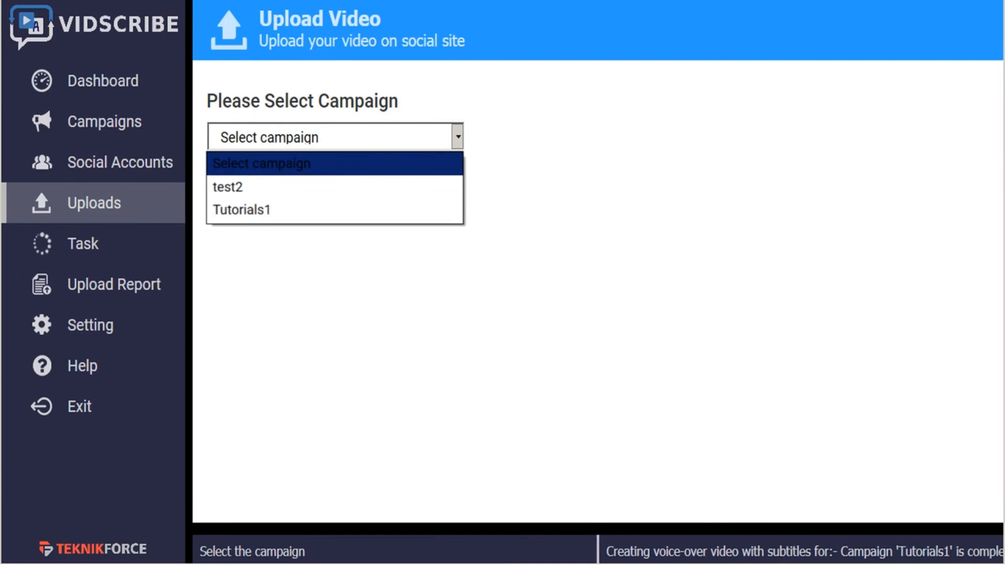
pyautogui.click(278, 219)
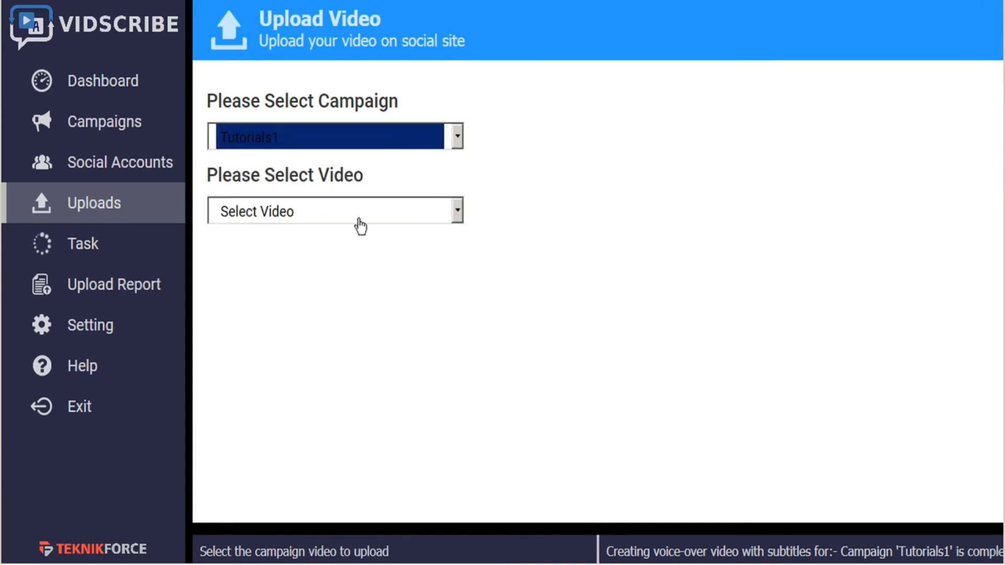
pyautogui.click(372, 216)
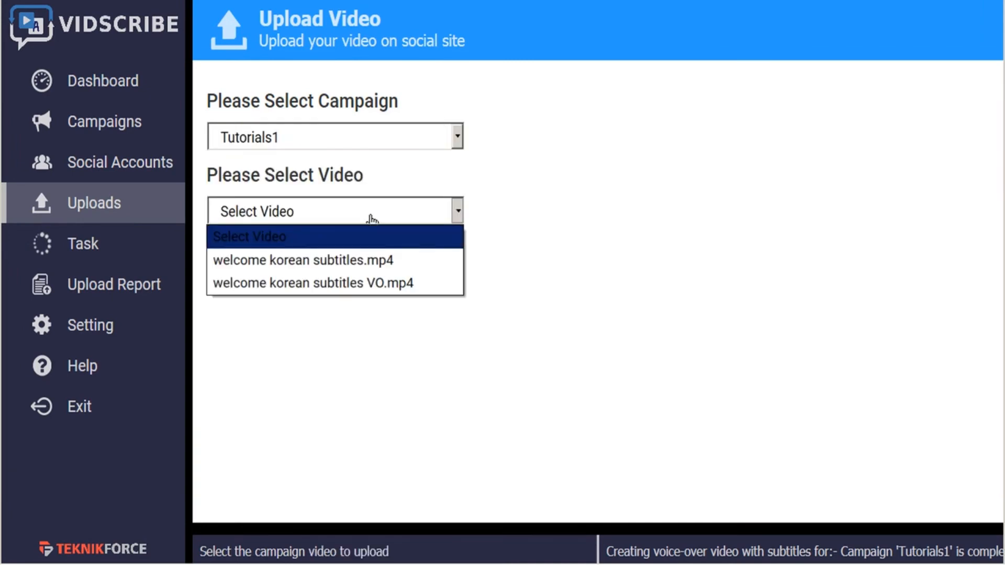
pyautogui.click(373, 291)
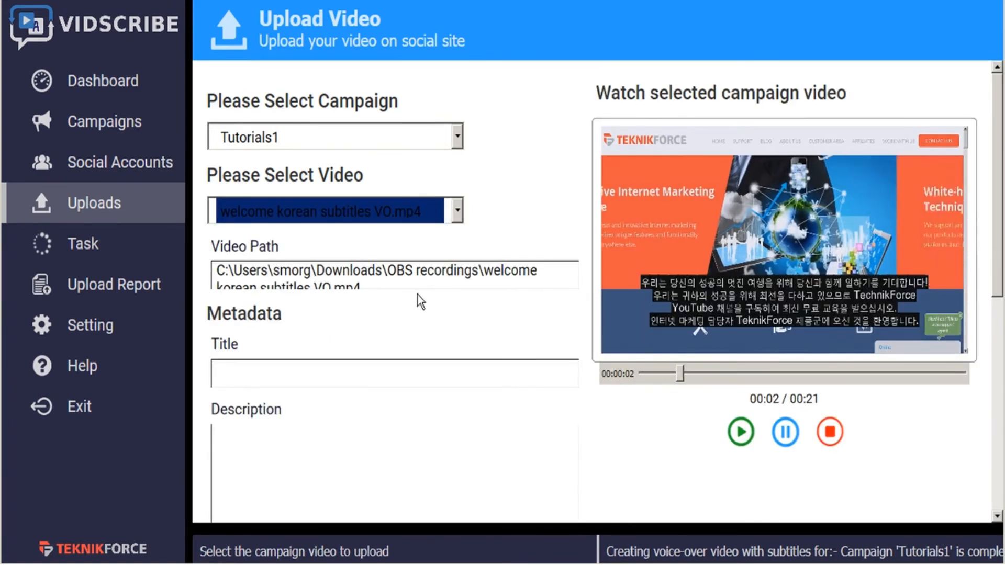
pyautogui.click(787, 438)
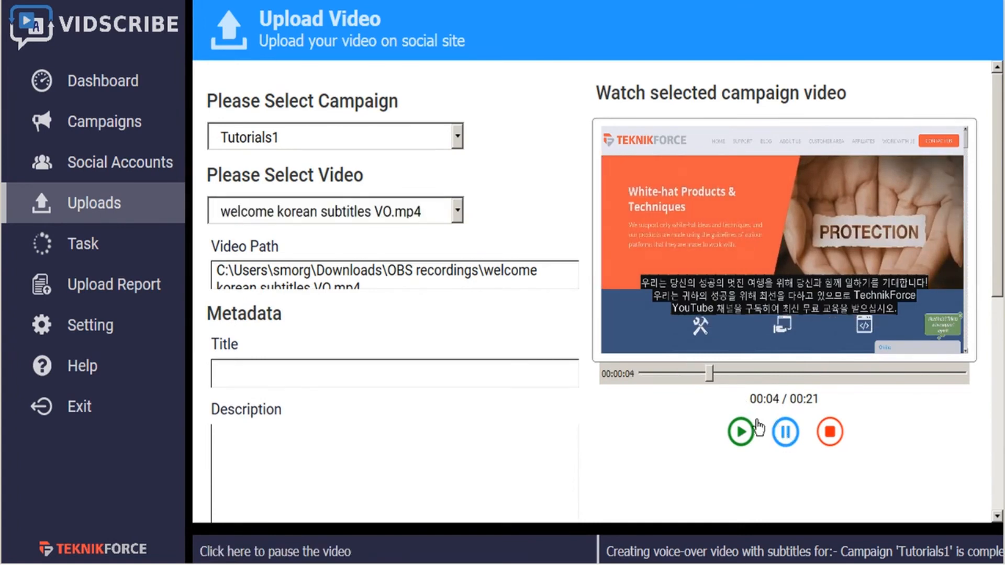
# - Remove the Hindi translation from the translator and translate "Hello welcome to Teknikforce tutorials." into Korean
pyautogui.scroll(-1, 501, 311)
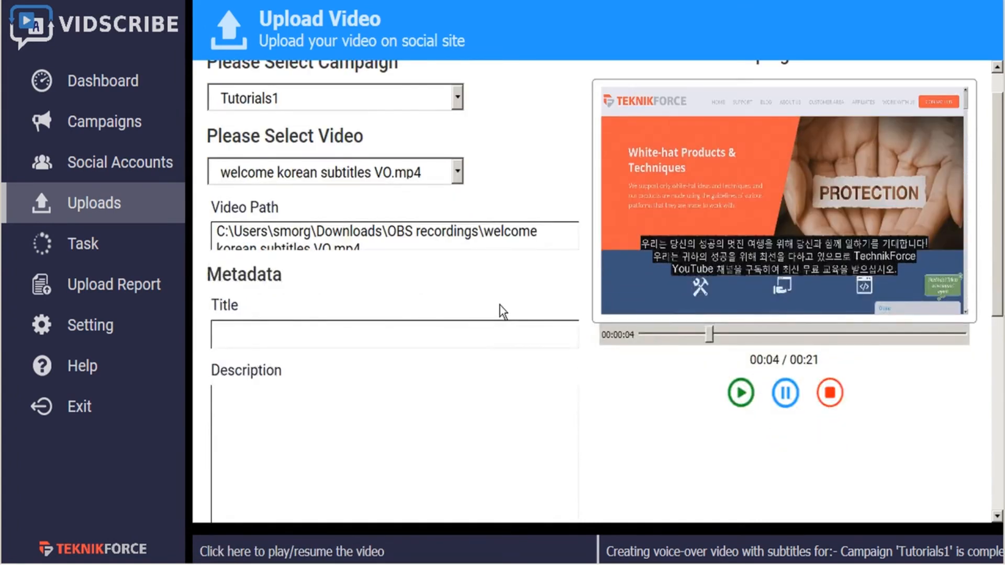
pyautogui.click(480, 532)
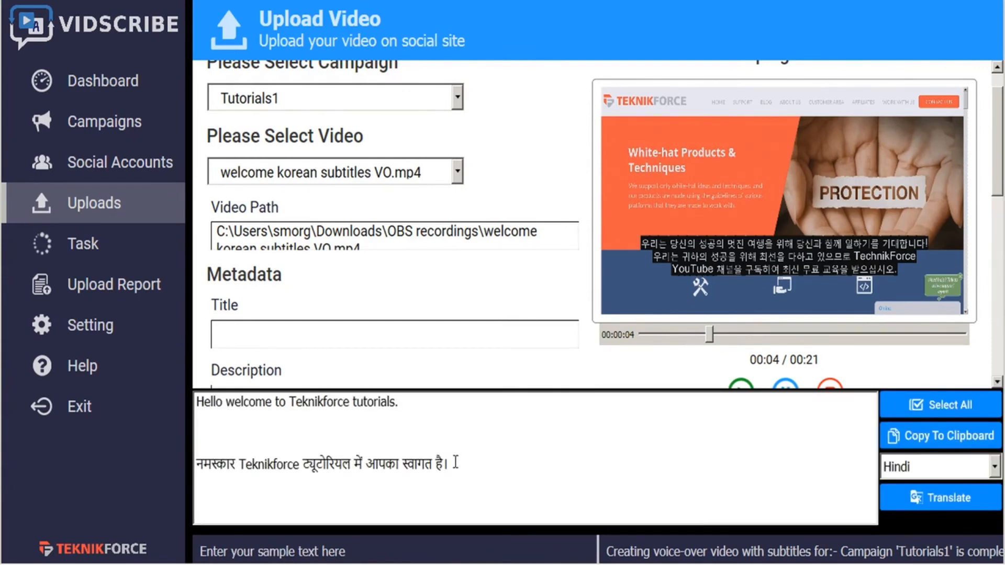
pyautogui.moveTo(459, 465); pyautogui.dragTo(456, 442)
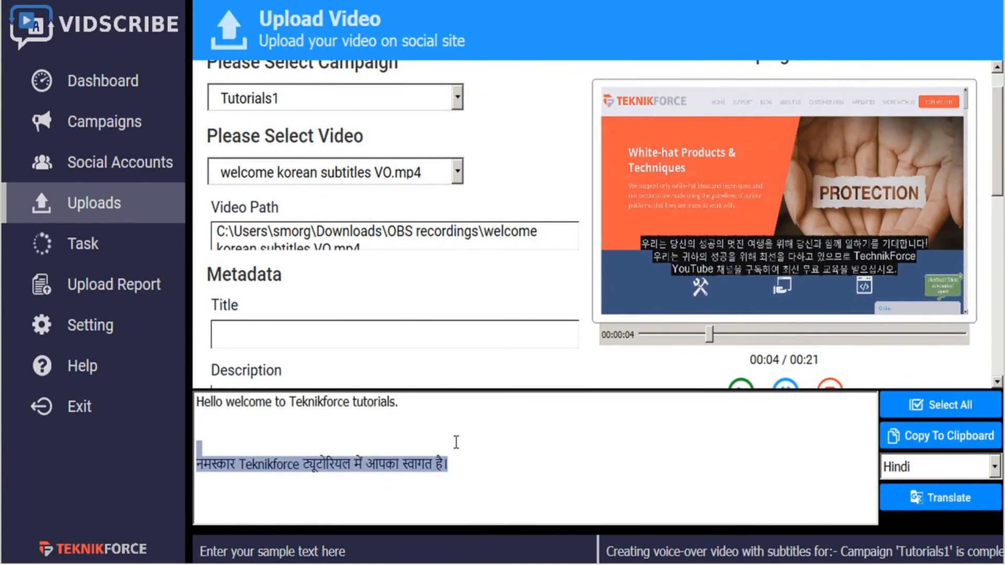
pyautogui.press('BackSpace')
pyautogui.press('BackSpace')
pyautogui.press('BackSpace')
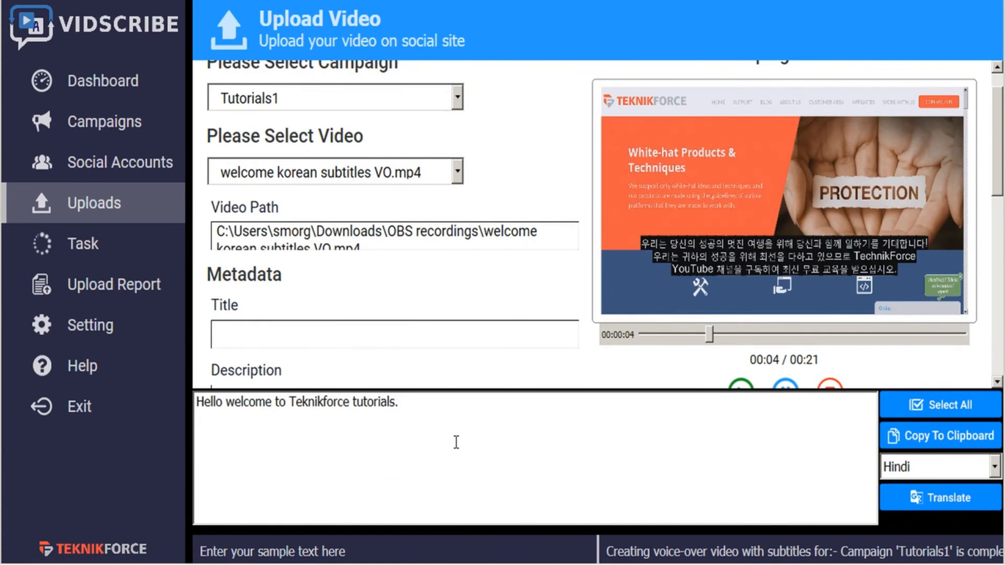
pyautogui.click(994, 467)
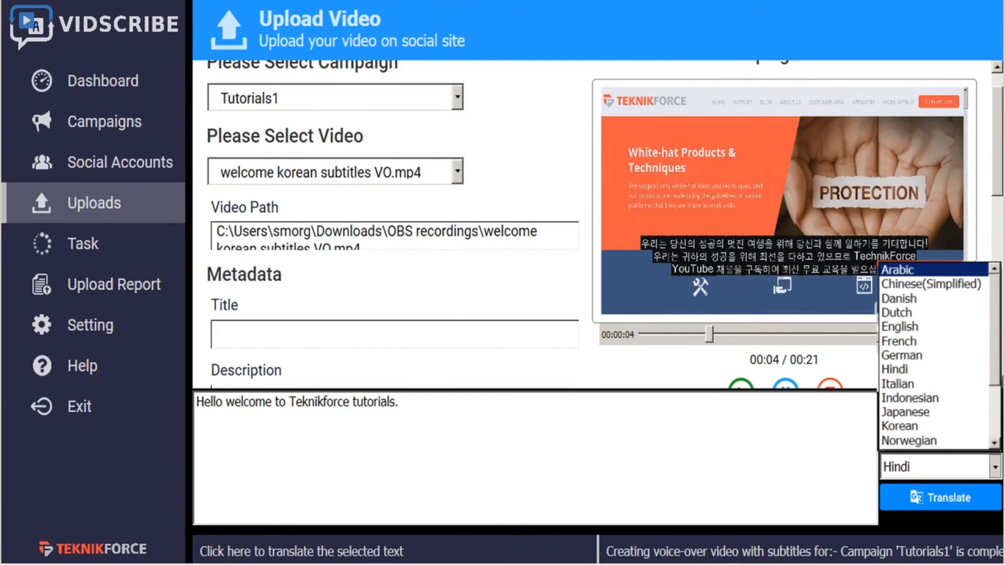
pyautogui.click(900, 426)
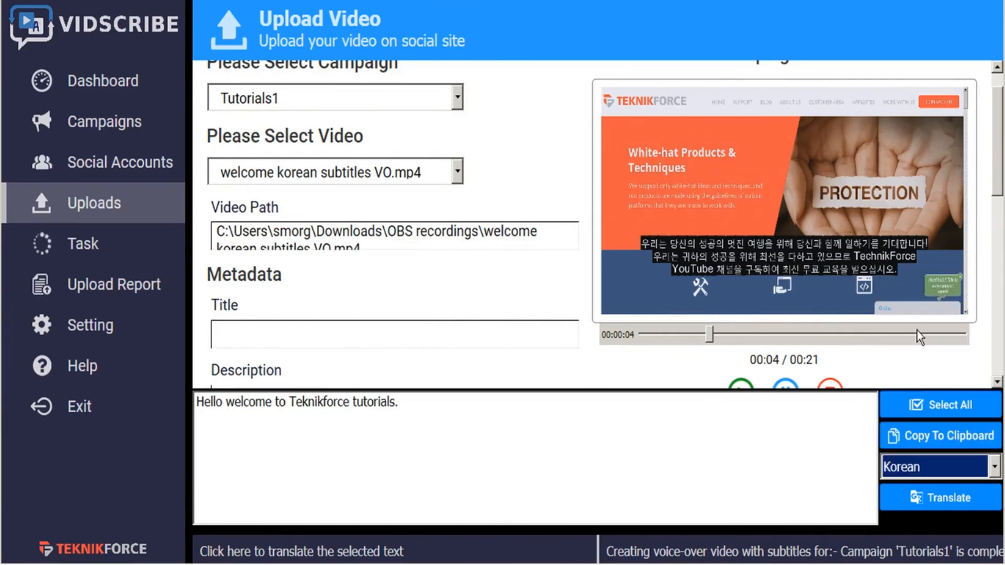
pyautogui.click(945, 501)
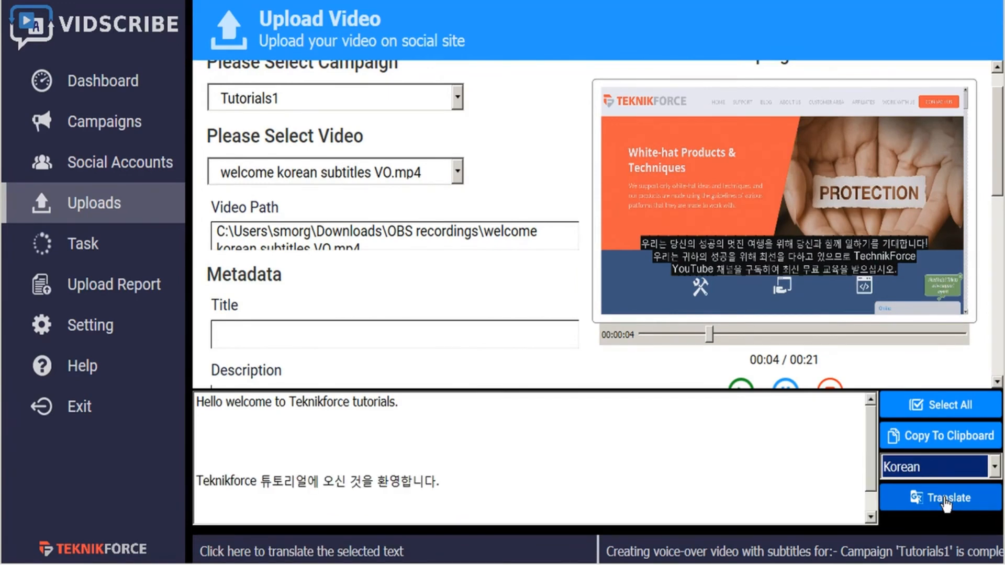
pyautogui.moveTo(454, 485); pyautogui.dragTo(191, 486)
pyautogui.hotkey('ctrl', 'c')
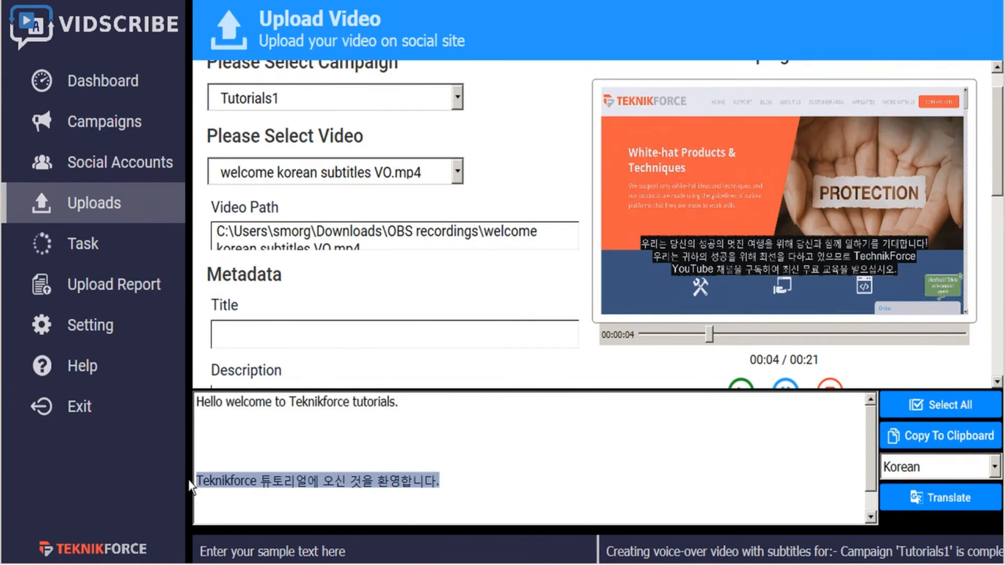
pyautogui.click(293, 539)
pyautogui.click(282, 333)
pyautogui.hotkey('ctrl', 'v')
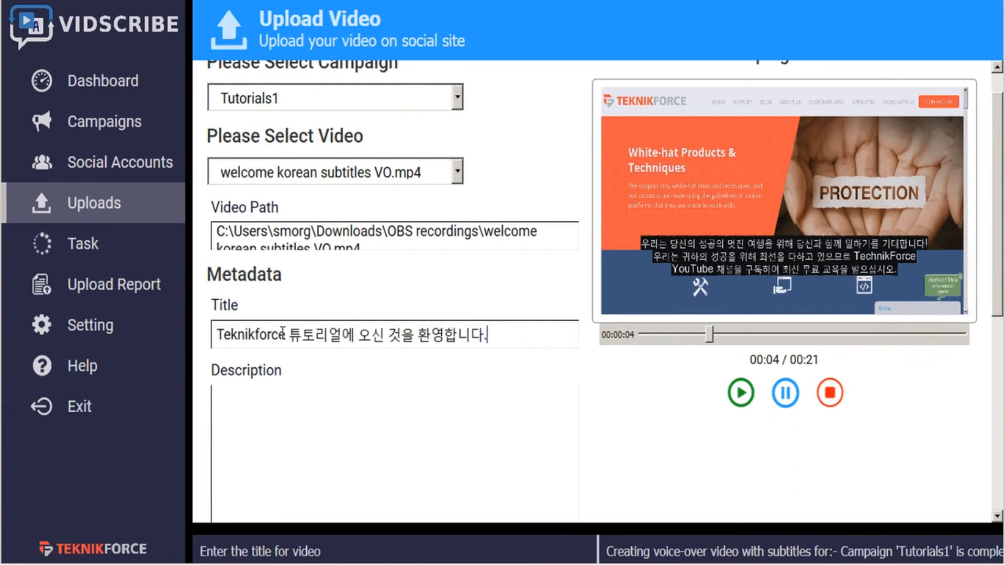
pyautogui.click(309, 421)
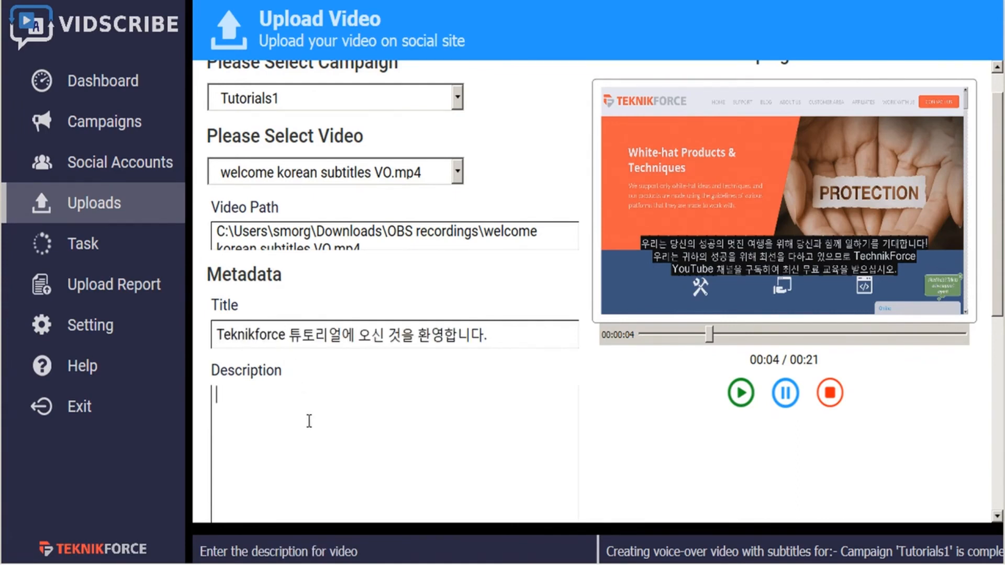
pyautogui.hotkey('ctrl', 'v')
pyautogui.press('Return')
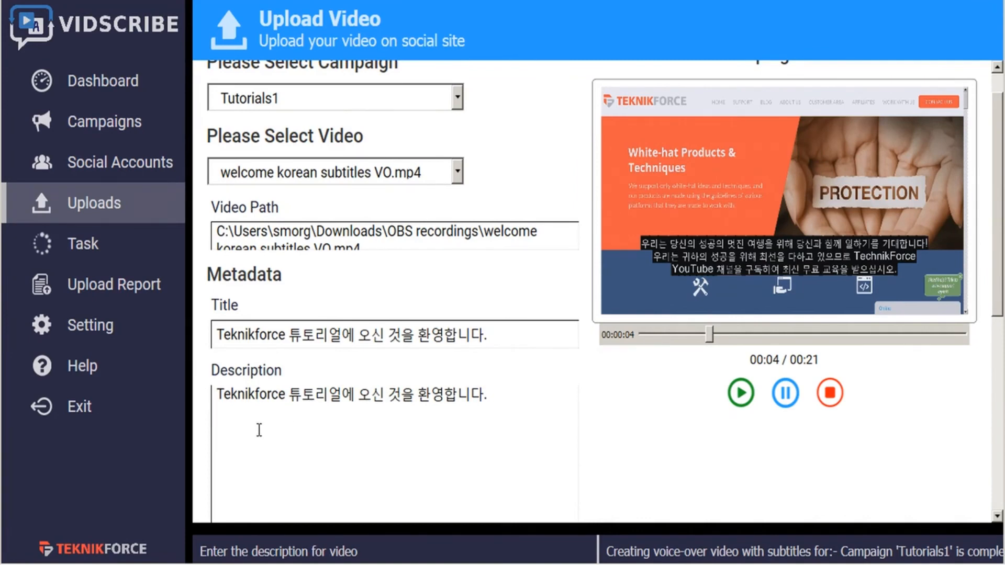
pyautogui.write('https://teknikforce.com/')
# - Replace all text in the translator with "internet marketing" and translate it into Korean
pyautogui.scroll(-3, 448, 428)
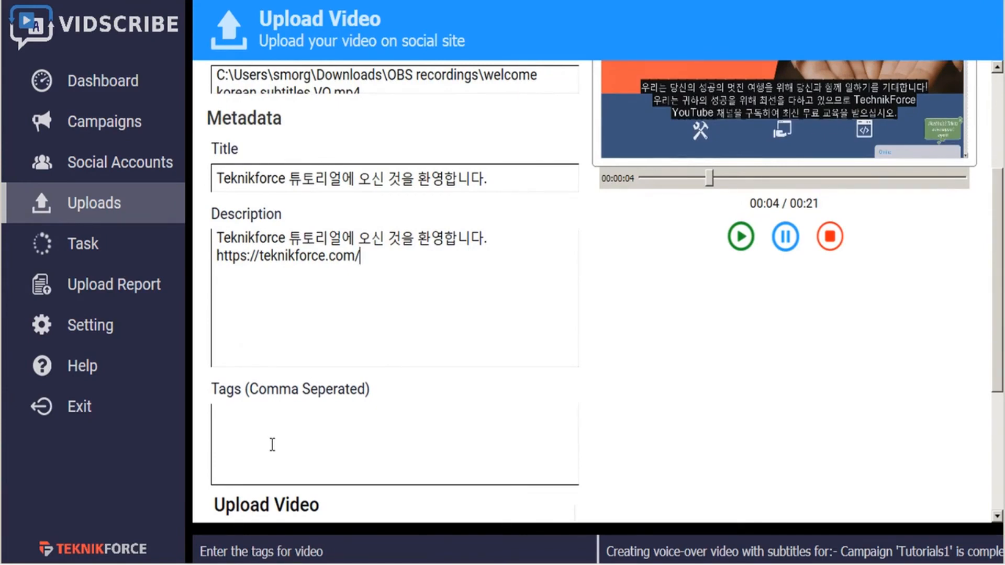
pyautogui.click(360, 529)
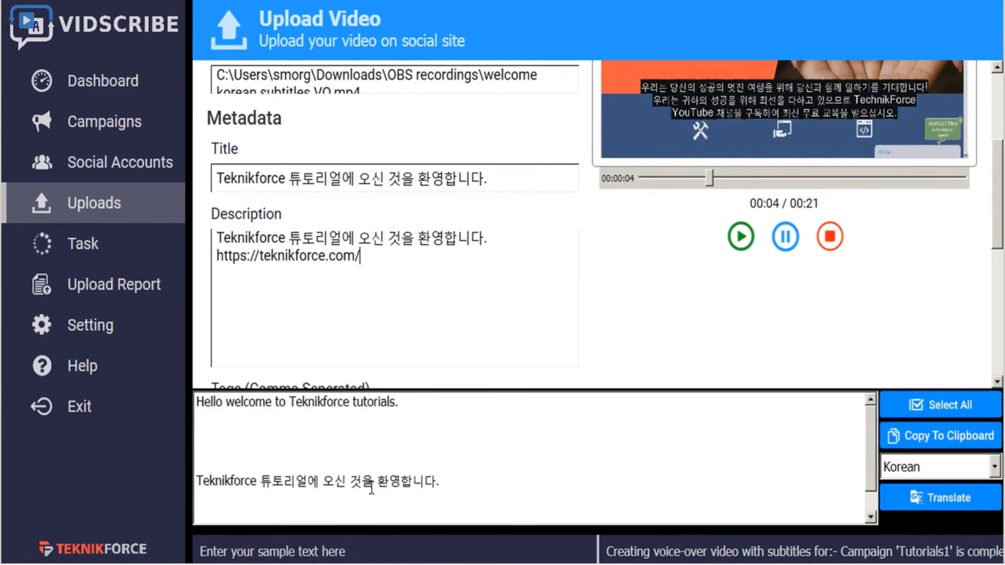
pyautogui.hotkey('ctrl', 'a')
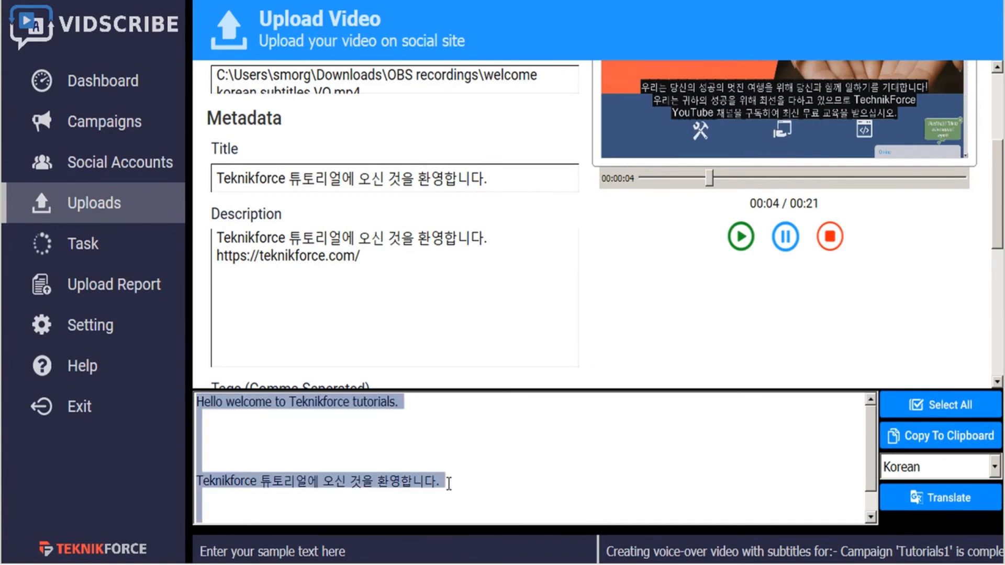
pyautogui.write('internet marketing')
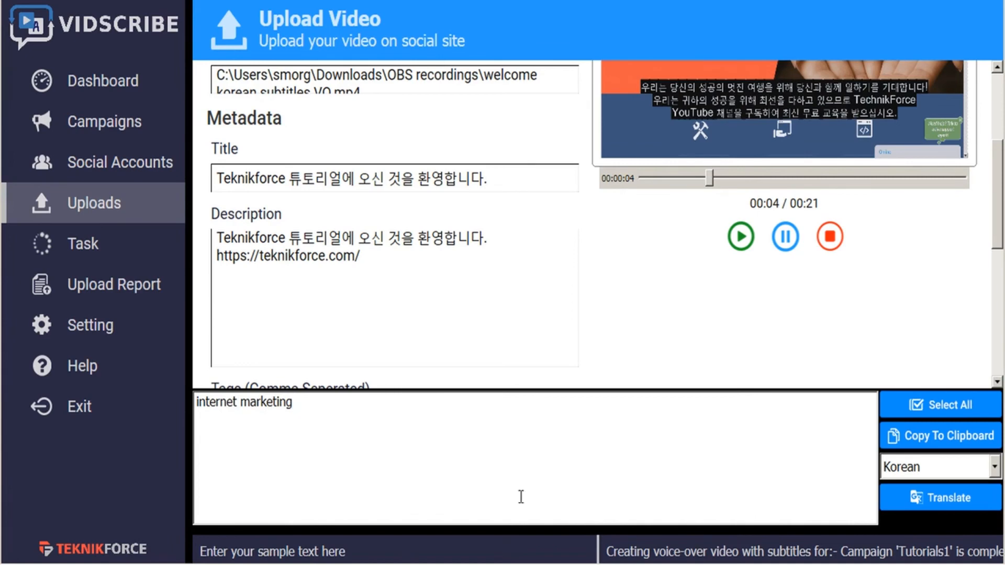
pyautogui.click(978, 504)
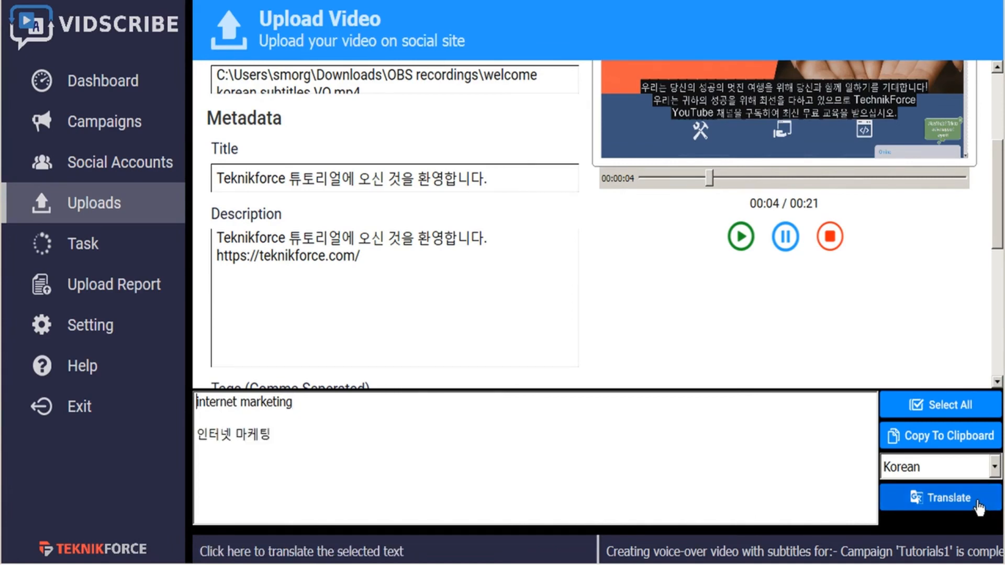
# - Copy the Korean translation "인터넷 마케팅" into the video's tags and close the translator
pyautogui.moveTo(272, 434); pyautogui.dragTo(173, 442)
pyautogui.hotkey('ctrl', 'c')
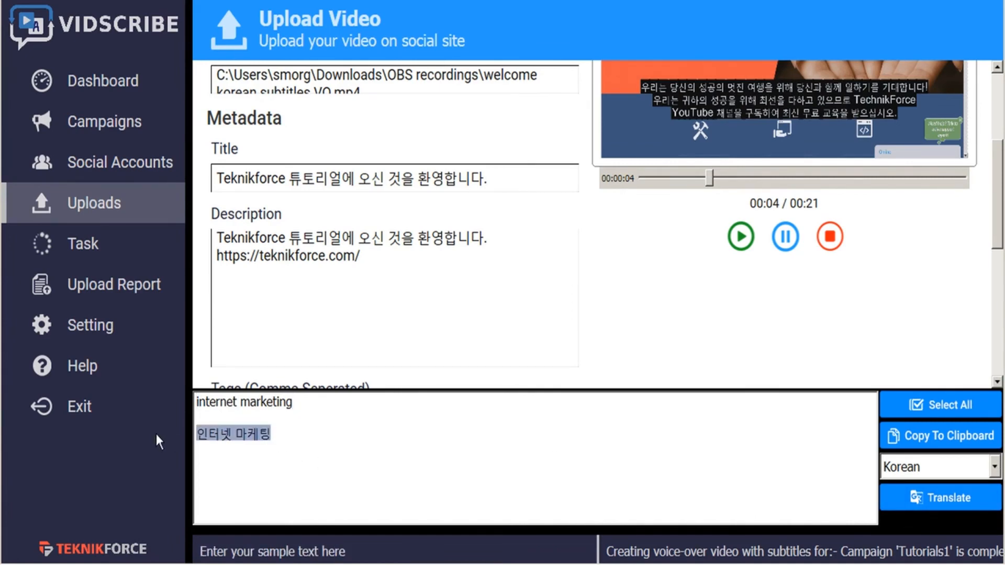
pyautogui.scroll(-3, 341, 310)
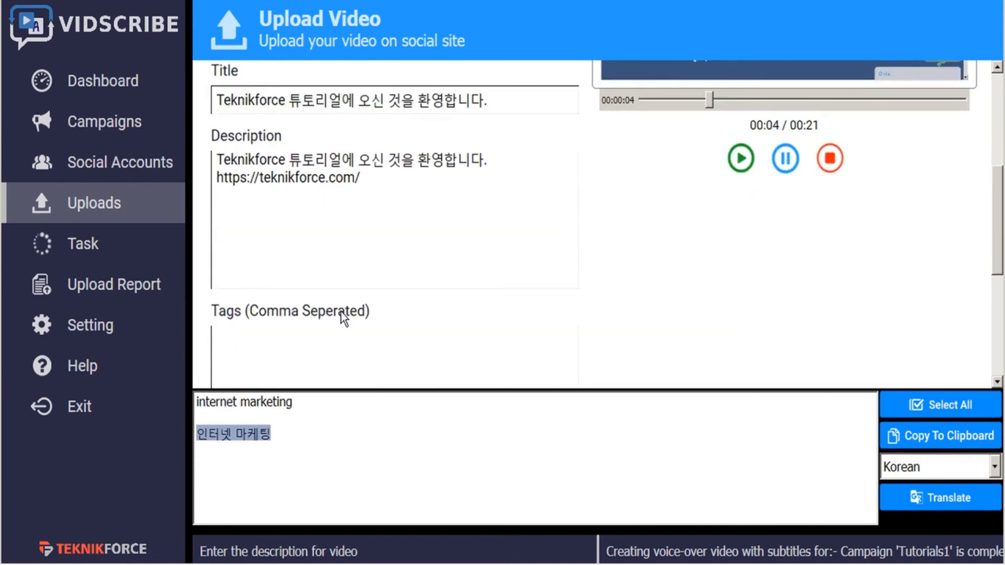
pyautogui.click(321, 315)
pyautogui.hotkey('ctrl', 'v')
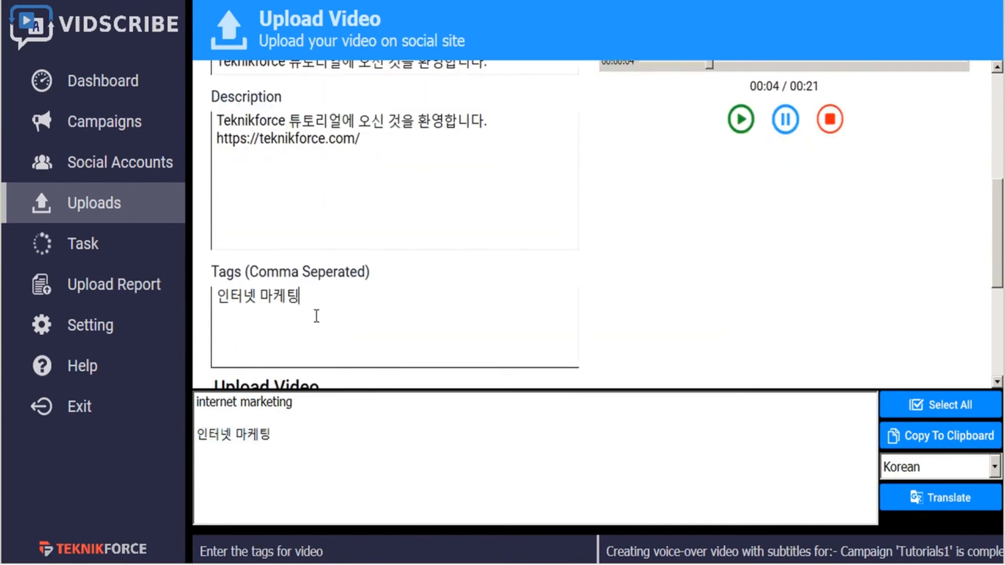
pyautogui.click(388, 529)
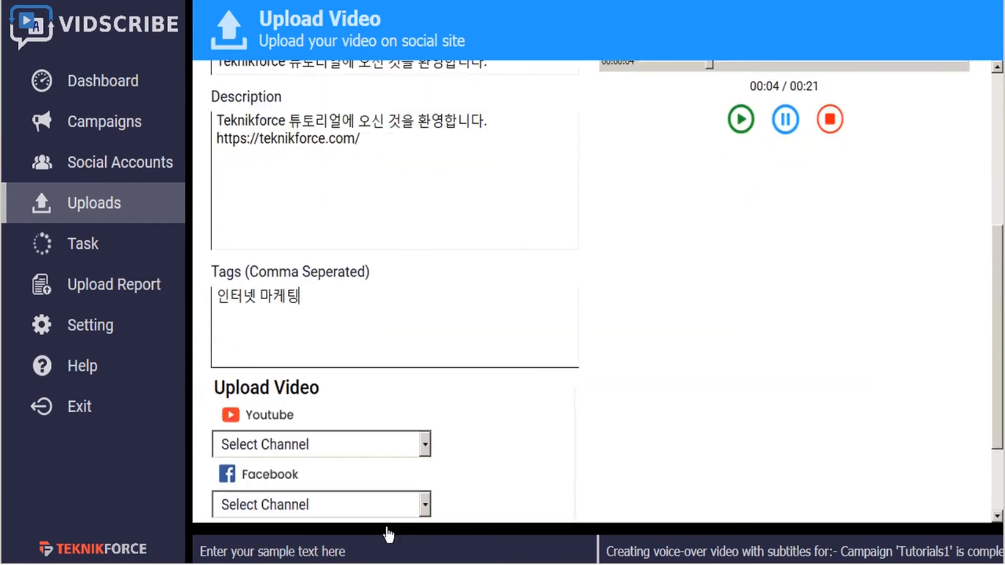
# - Upload the video to the YouTube channel VideoPromoVIP and the Dropbox account Video Promo, leaving Facebook unselected
pyautogui.scroll(-3, 517, 355)
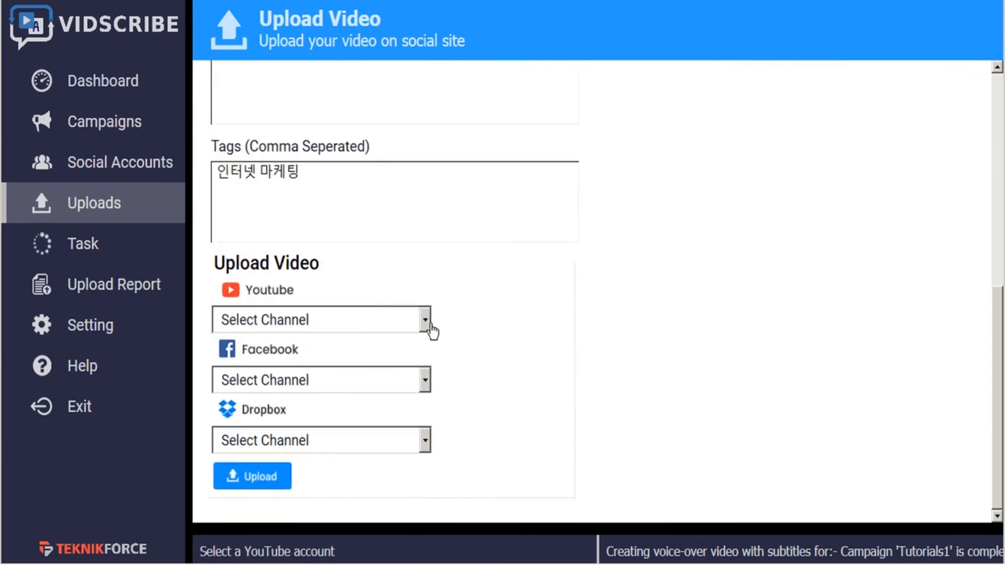
pyautogui.click(425, 321)
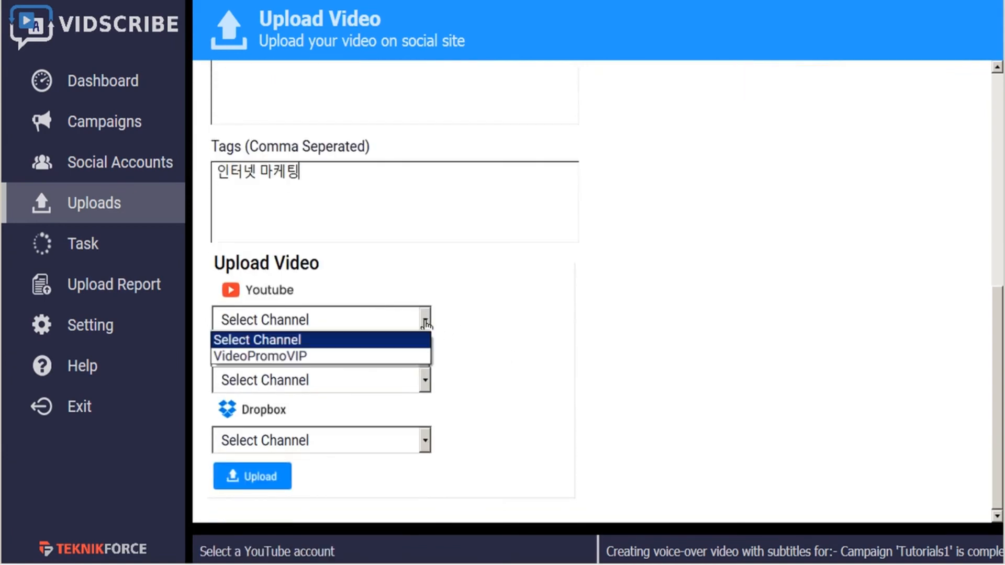
pyautogui.click(330, 356)
pyautogui.click(387, 388)
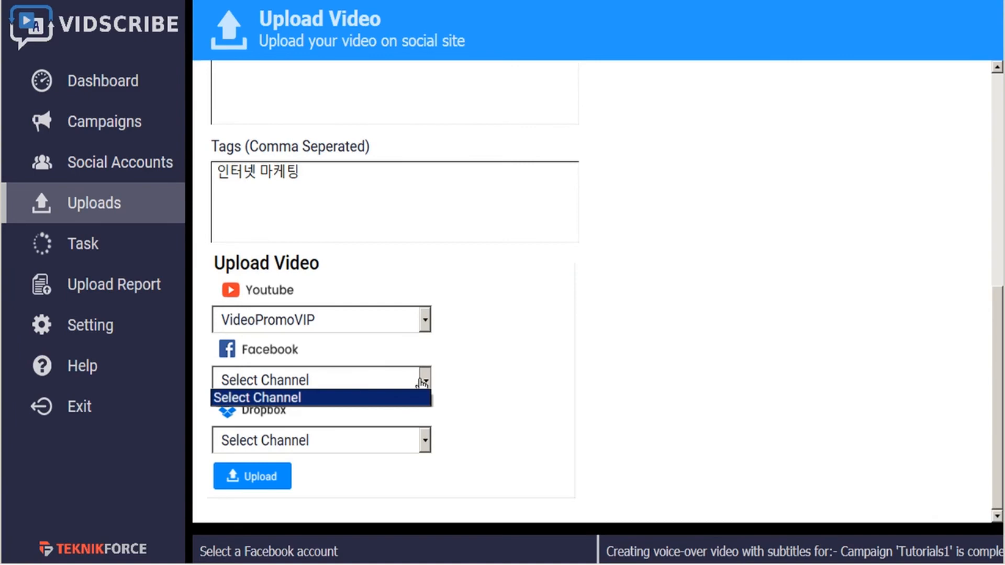
pyautogui.click(424, 382)
pyautogui.click(426, 441)
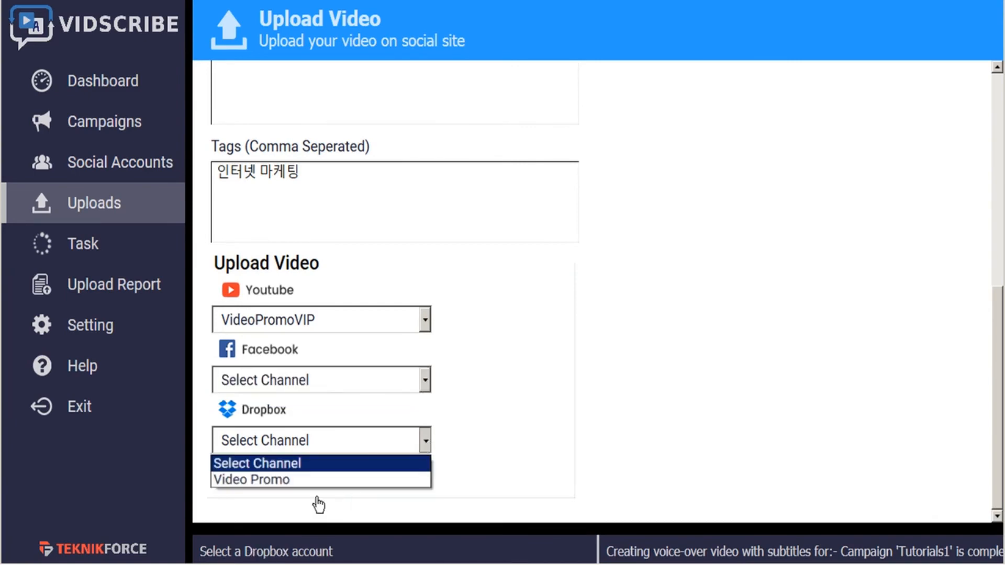
pyautogui.click(309, 480)
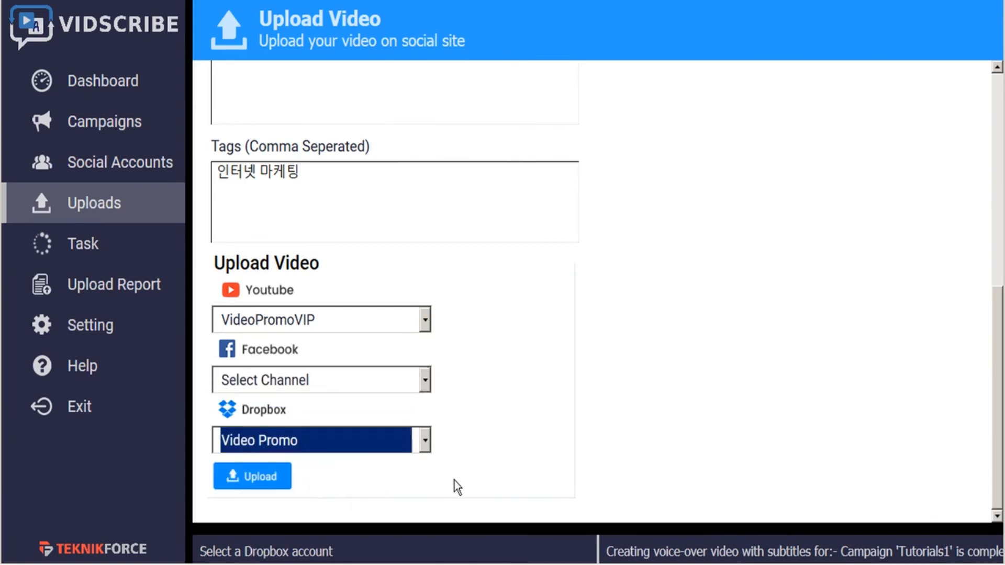
pyautogui.click(264, 486)
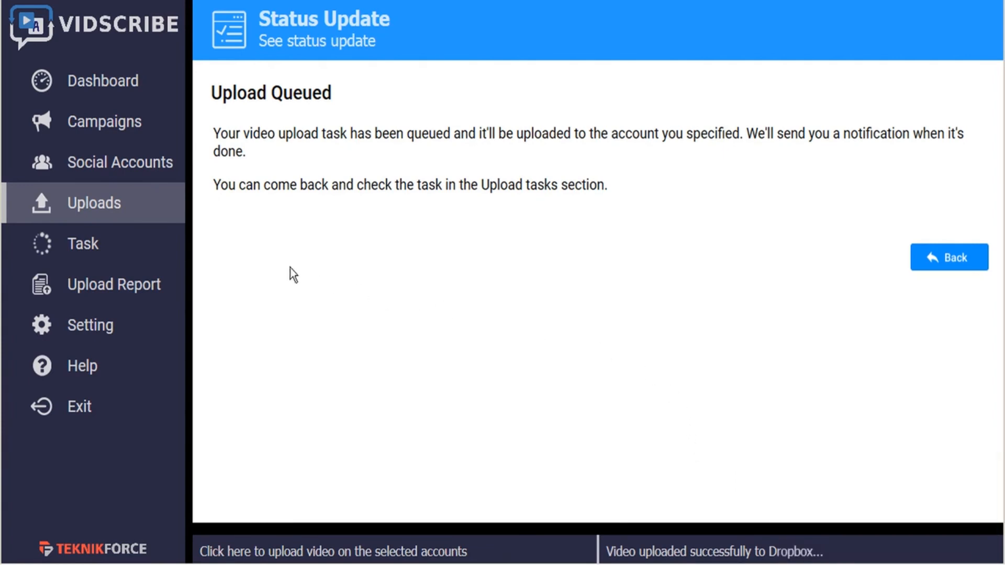
# - Check the upload report, view the Tutorials1 YouTube and Dropbox uploads, and play the Dropbox copy
pyautogui.click(126, 293)
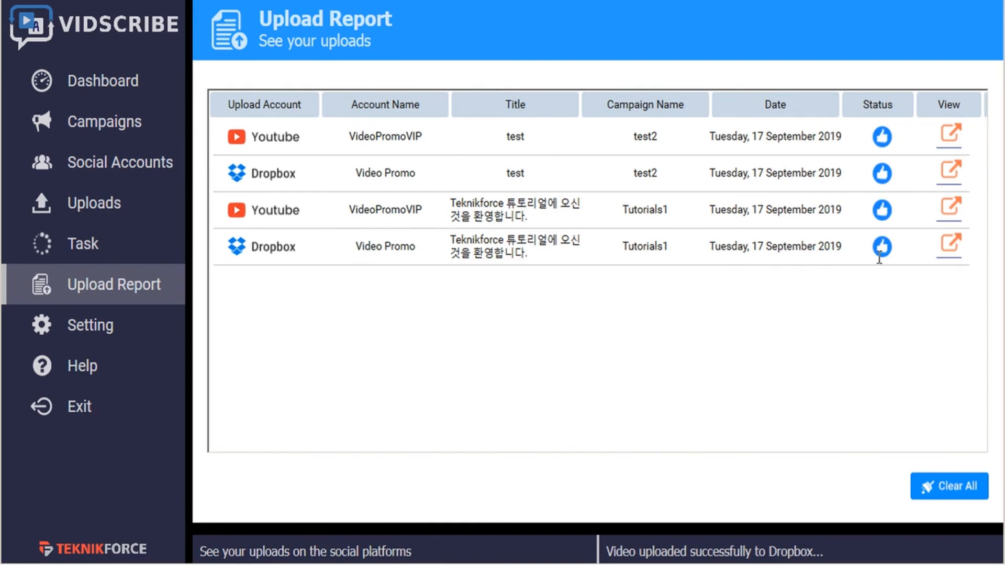
pyautogui.click(951, 211)
pyautogui.click(951, 249)
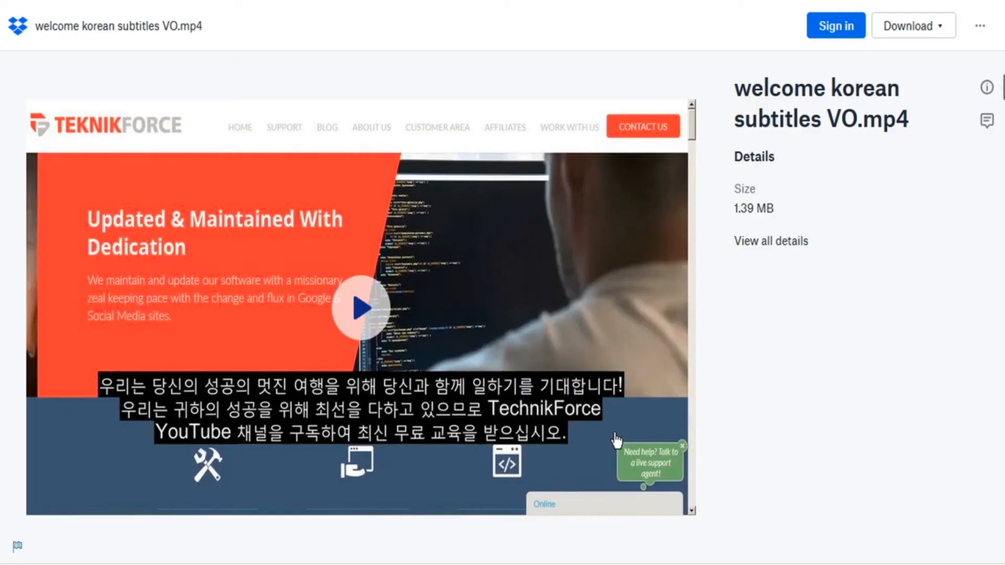
pyautogui.click(360, 308)
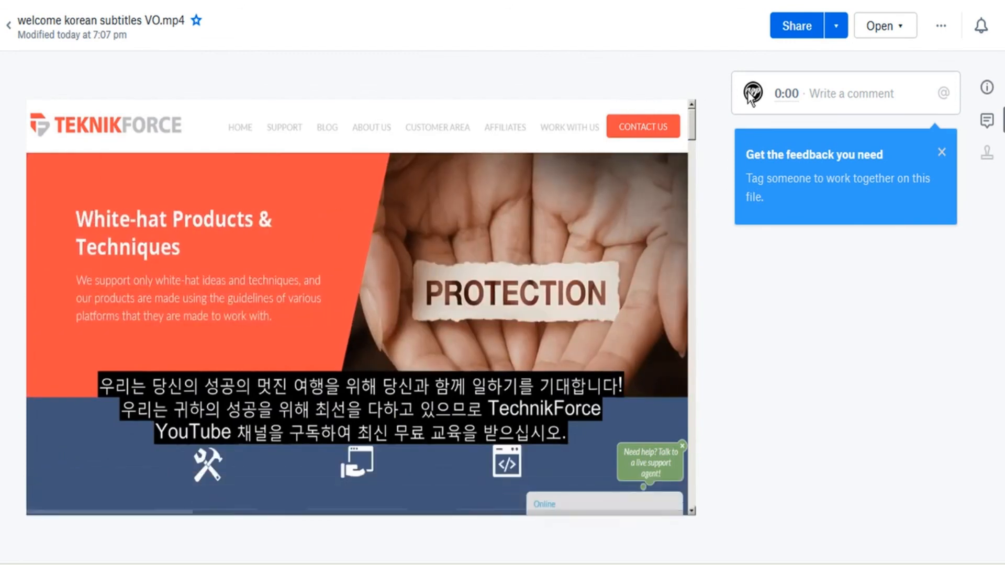
# - Post the comment "Pls review for approval." at 0:00 on the Dropbox video and dismiss the feedback tip
pyautogui.click(827, 94)
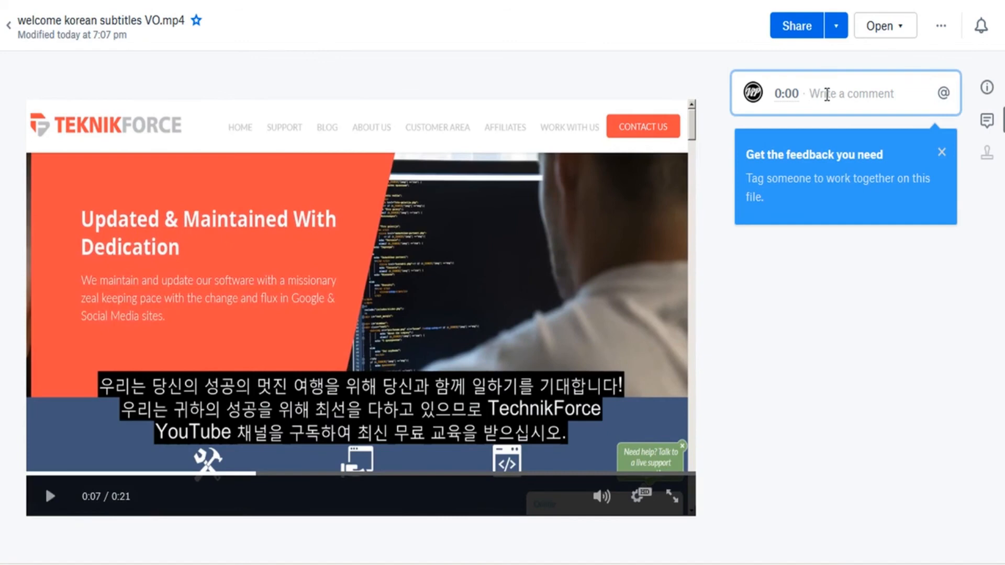
pyautogui.write('Pls revie')
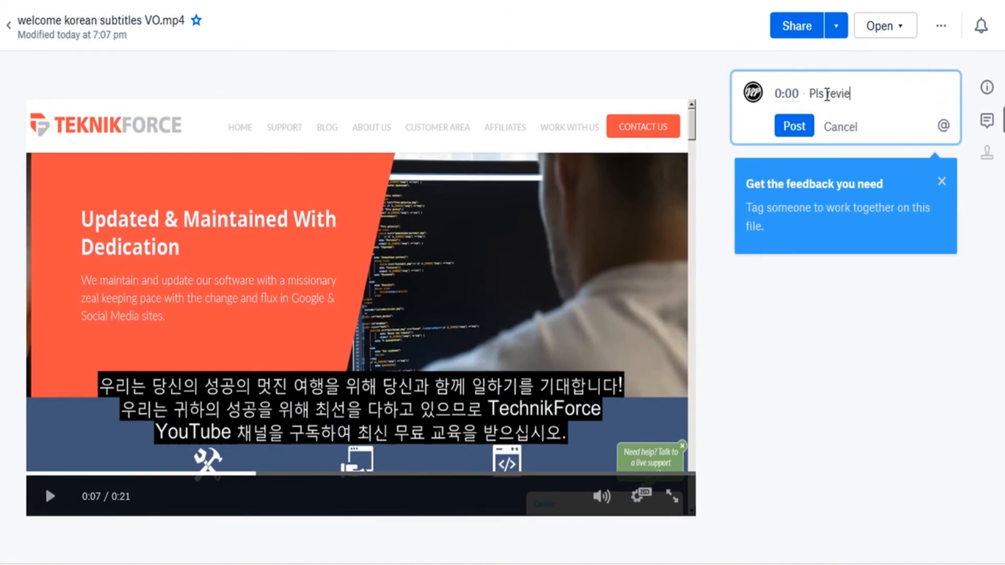
pyautogui.write('w for approval.')
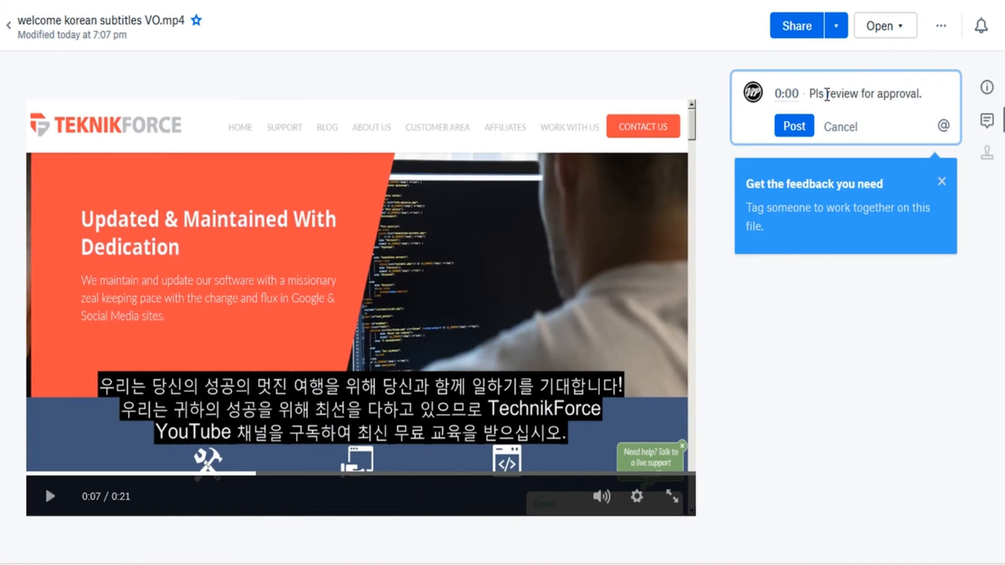
pyautogui.click(794, 127)
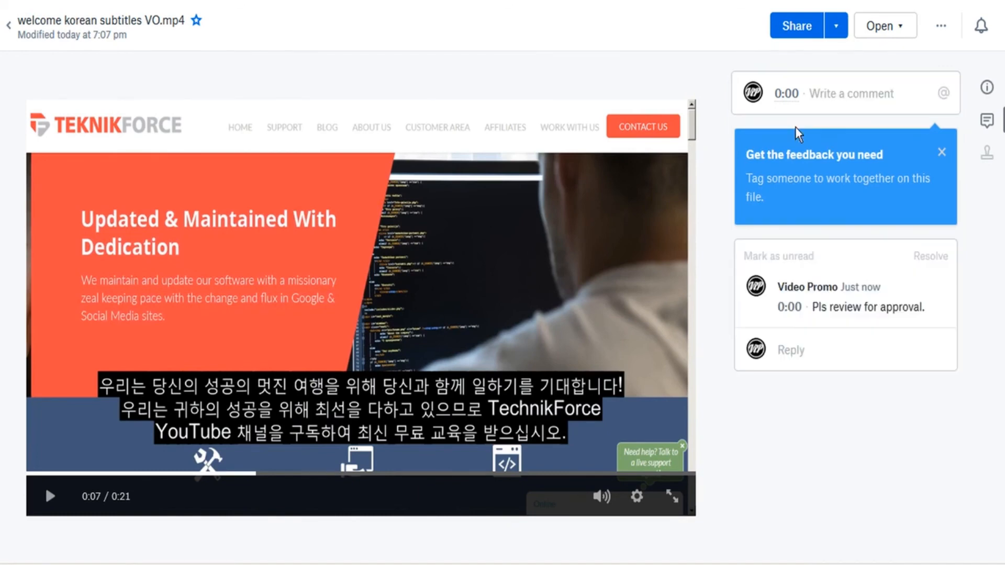
pyautogui.click(942, 152)
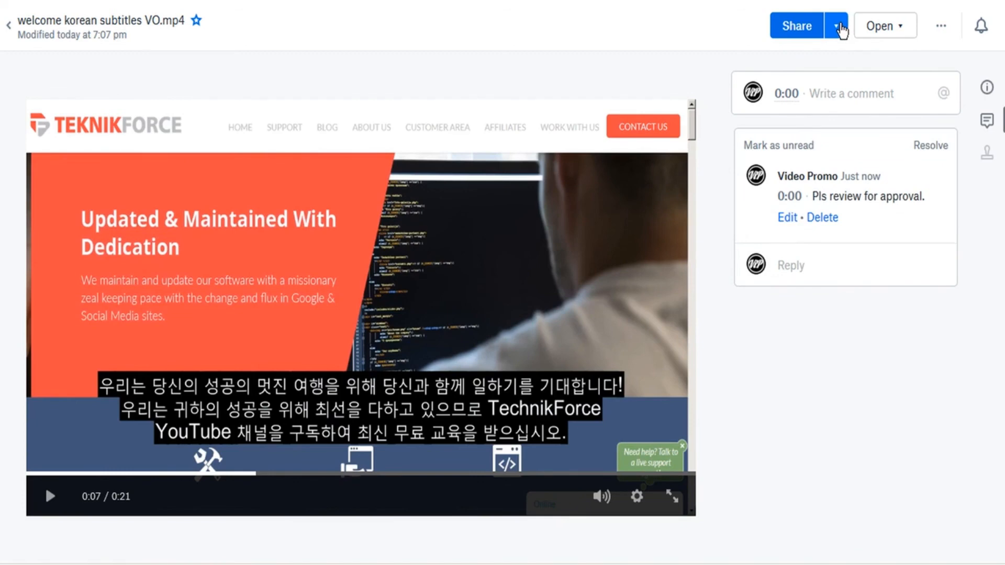
# - Examine the available options for sharing the Dropbox video and for opening, sending or downloading it
pyautogui.click(837, 29)
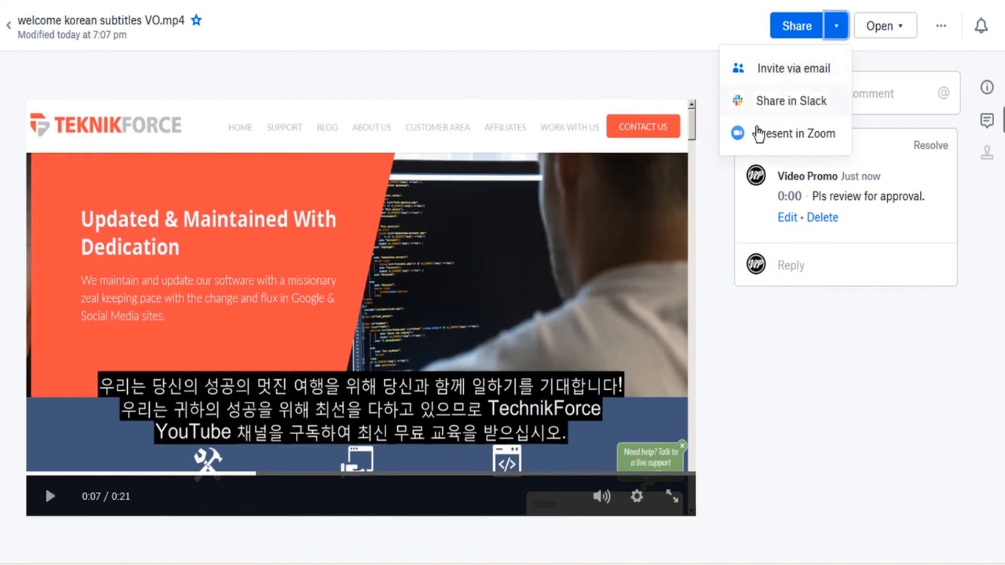
pyautogui.click(724, 196)
pyautogui.click(898, 28)
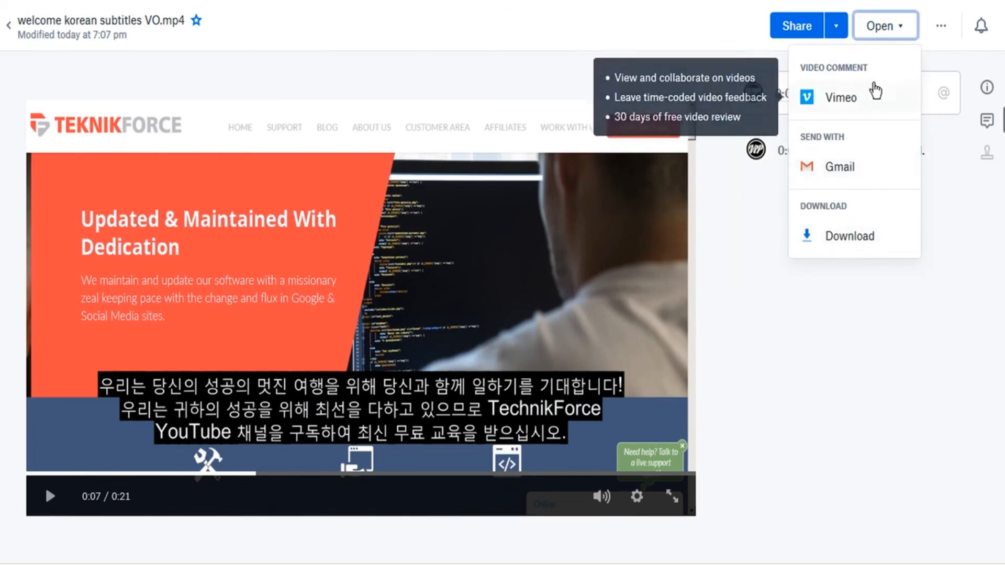
pyautogui.click(718, 143)
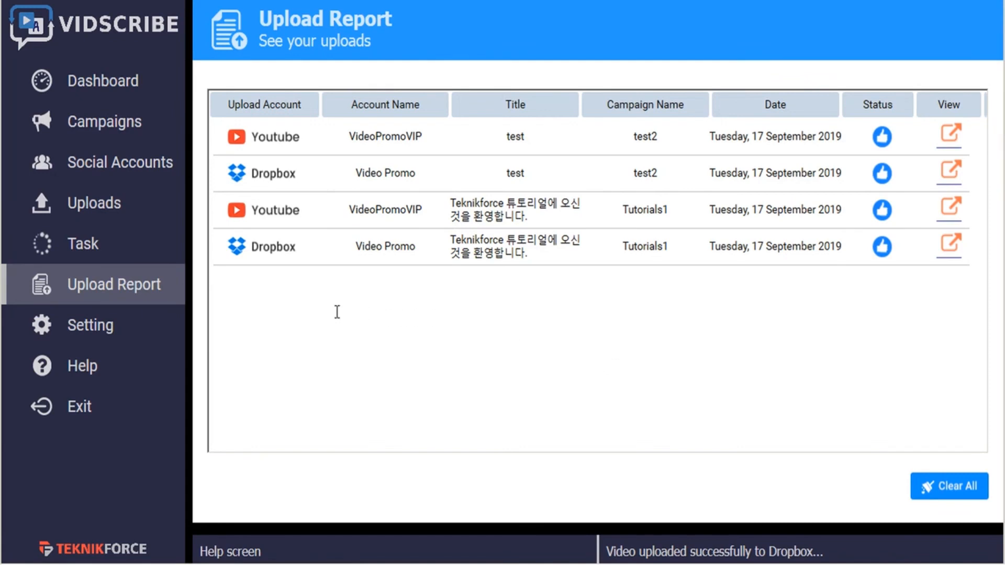
# - Switch to Vidscribe and view the help page with its training video and support links
pyautogui.click(90, 374)
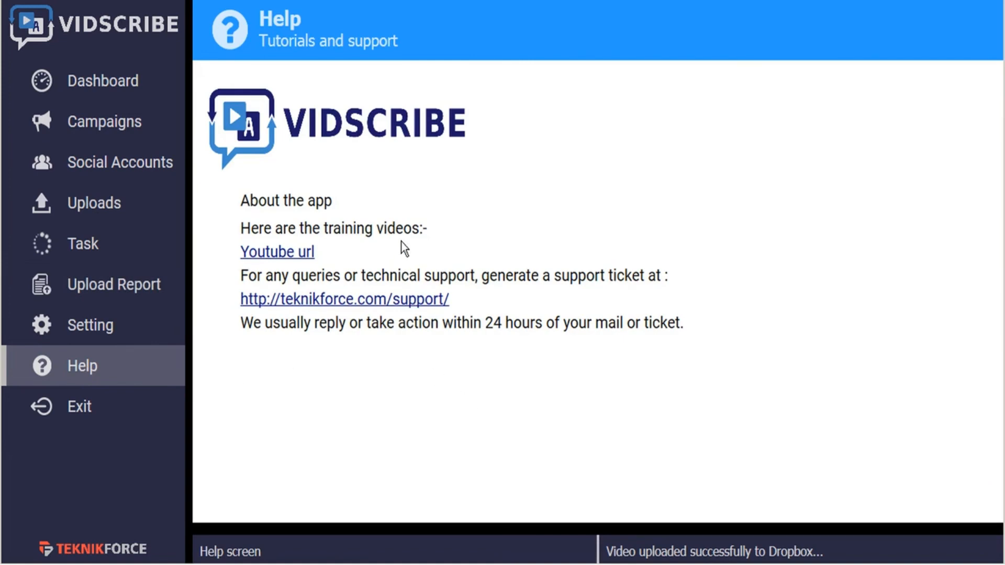